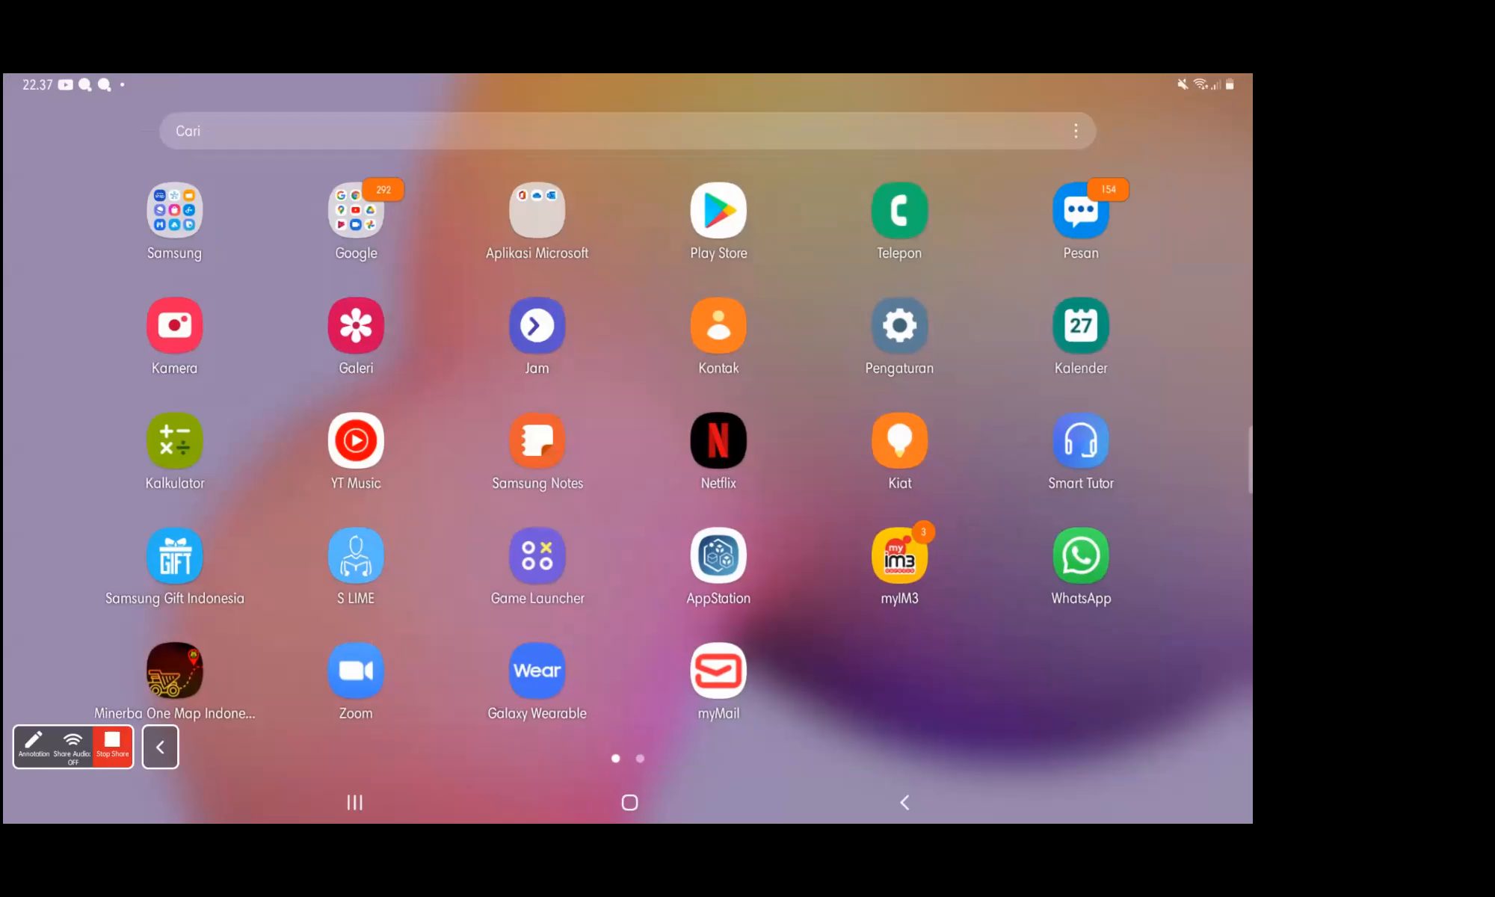
Step: Open Samsung Notes and read the weekly sales problem with its Biaya Iklan and Penjualan table in the GLM pada six sigma note
click(536, 441)
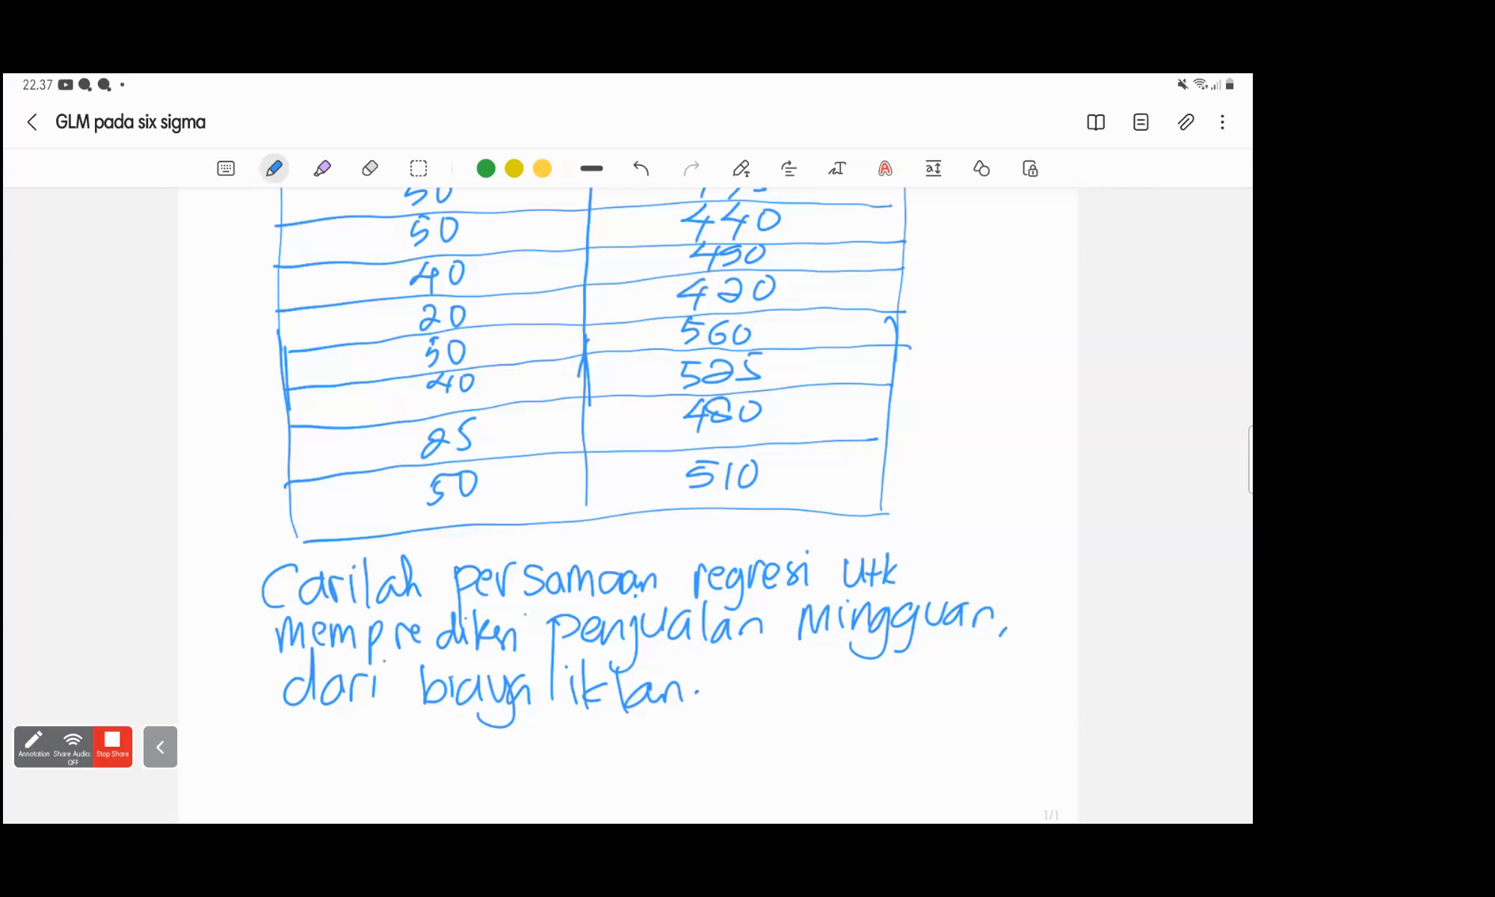
scroll(603, 506, up, 7)
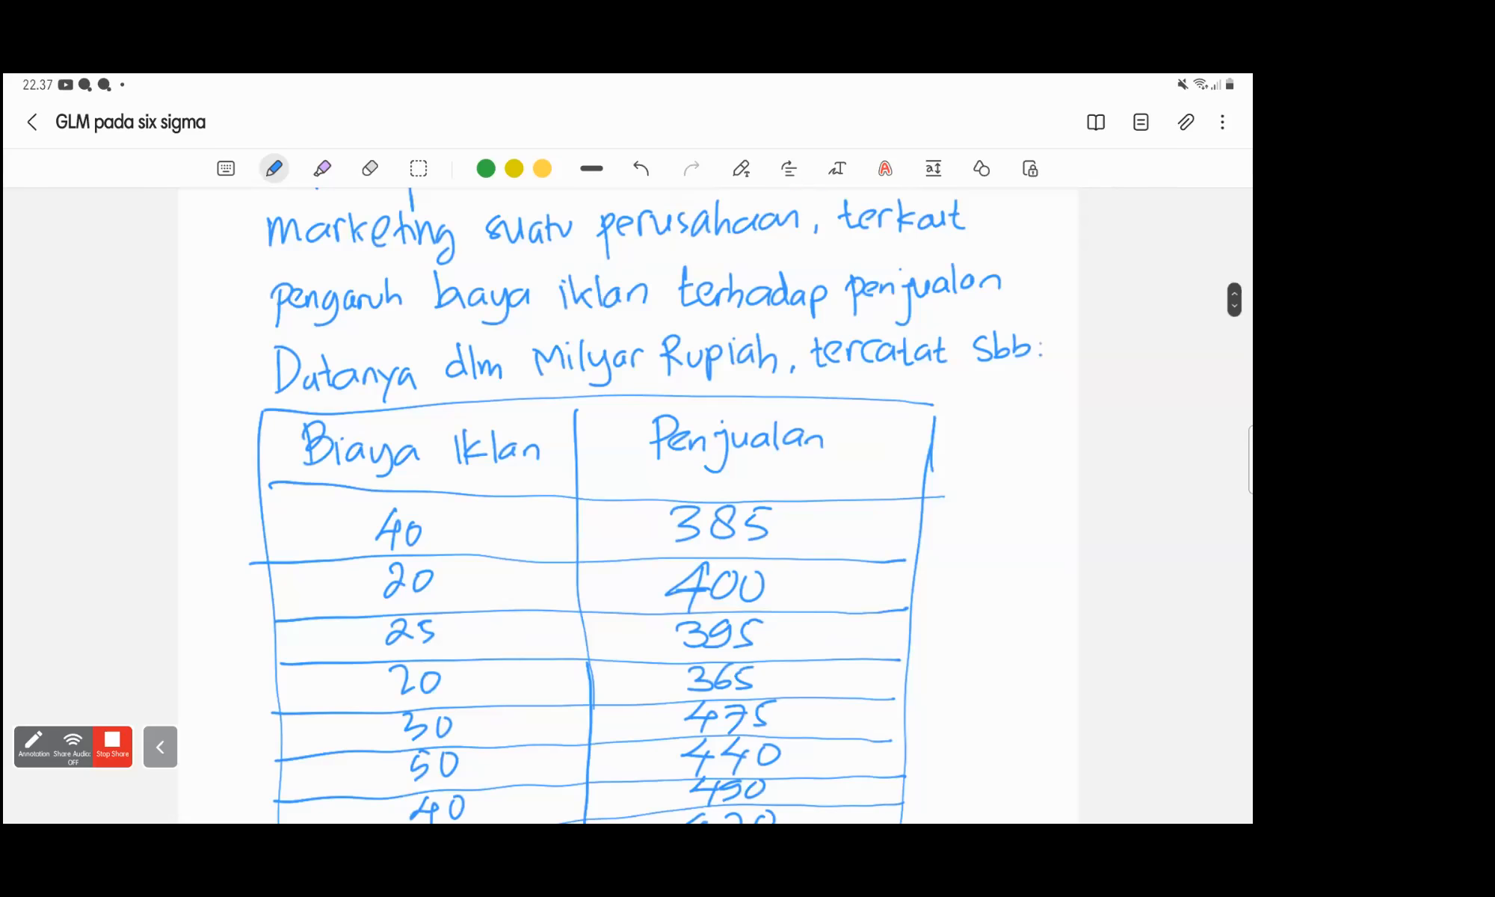
scroll(602, 505, up, 2)
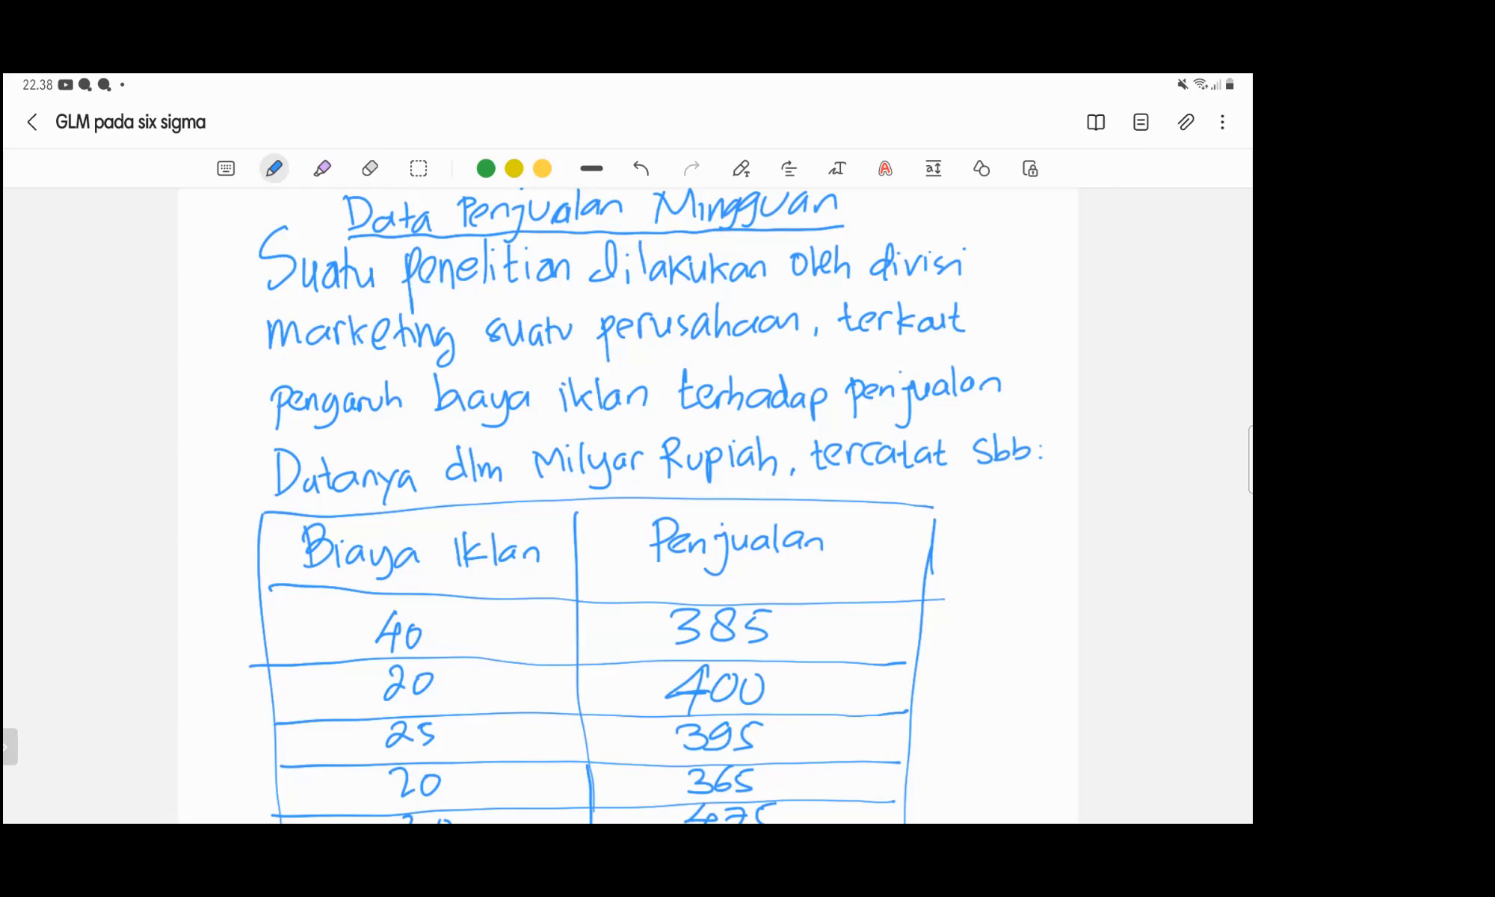
scroll(628, 509, down, 4)
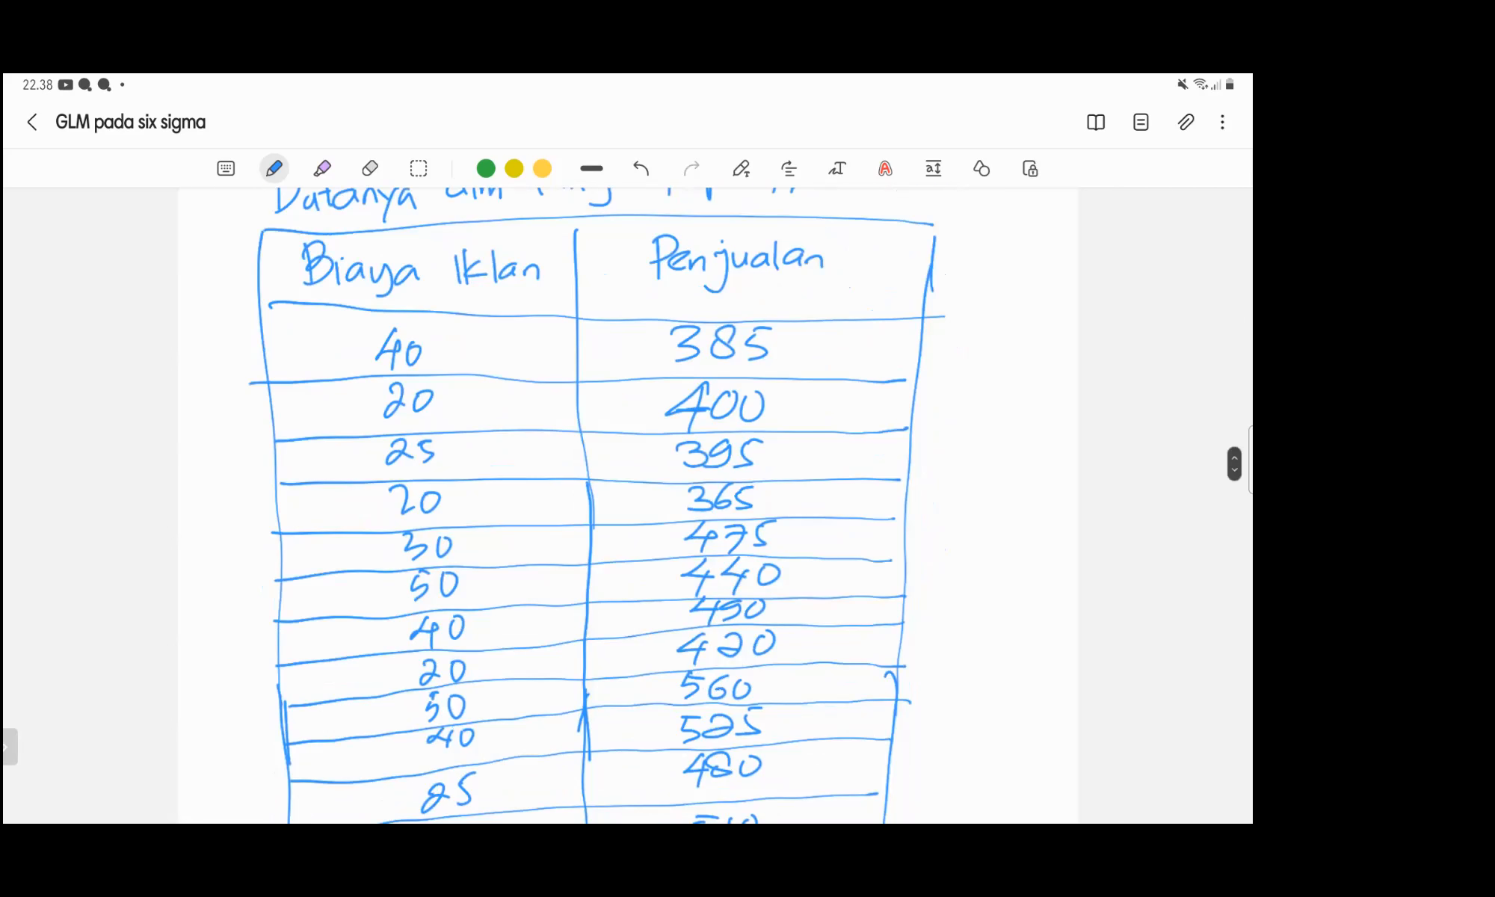
scroll(628, 509, down, 1)
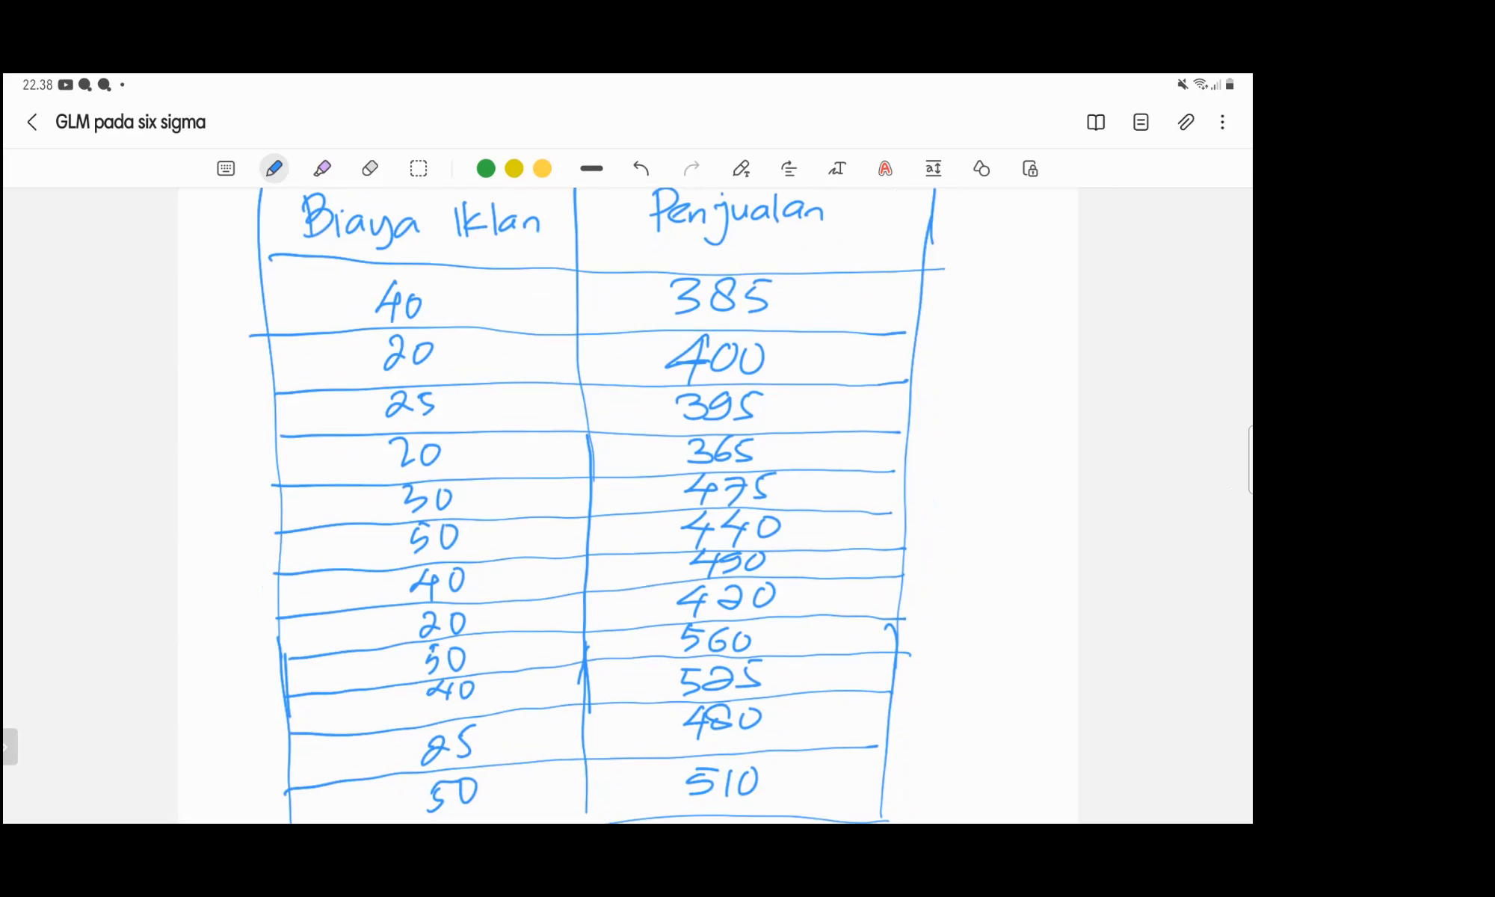
scroll(628, 509, down, 5)
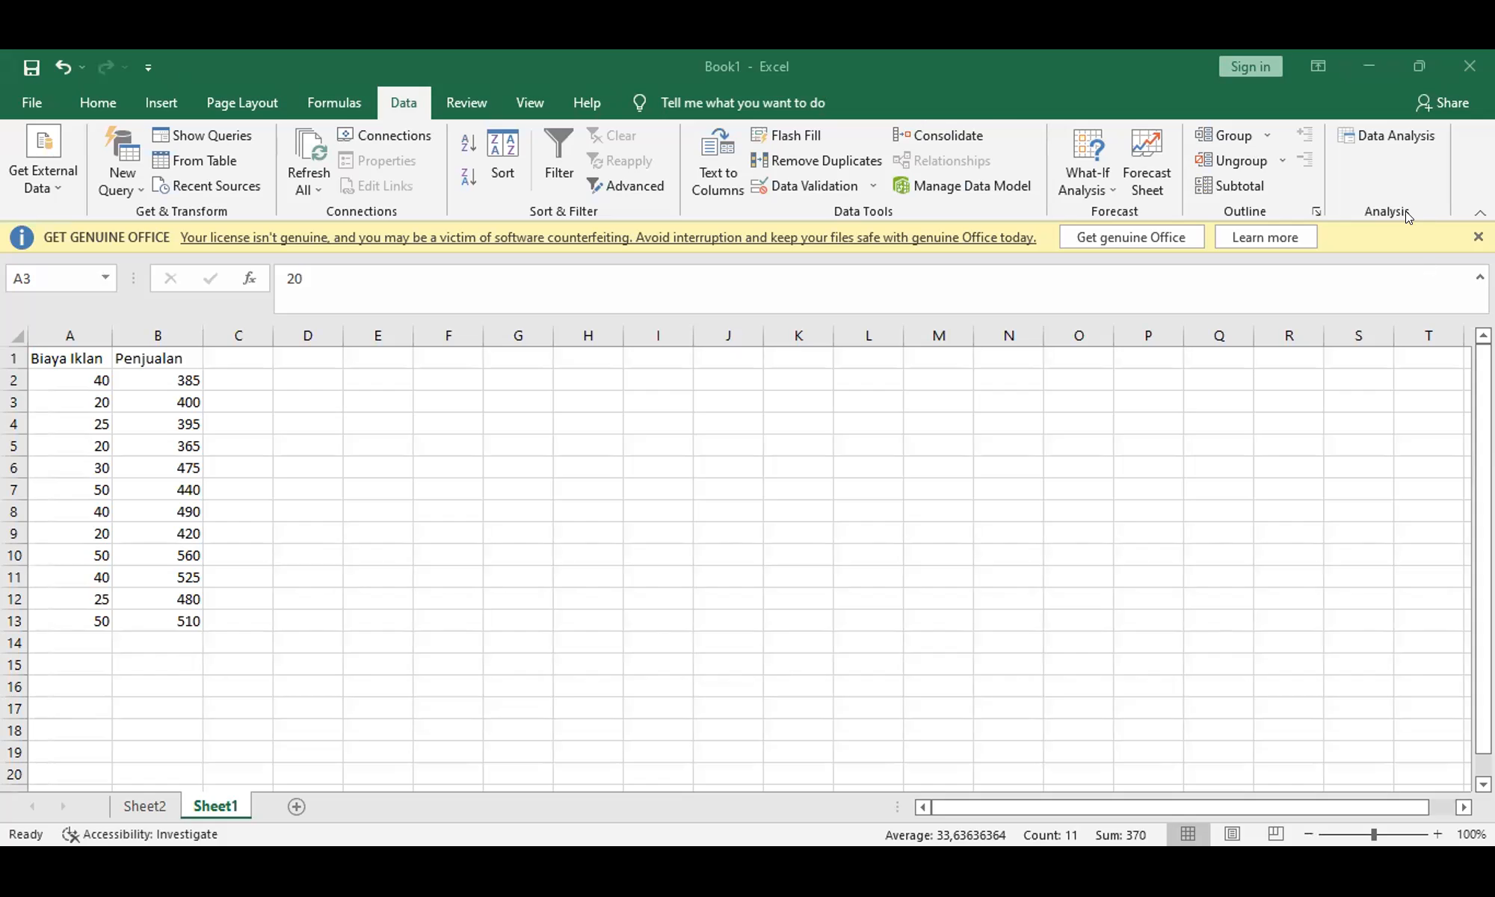
Step: In Excel, open the Regression tool from the data analysis tools for the Biaya Iklan and Penjualan data
click(1370, 133)
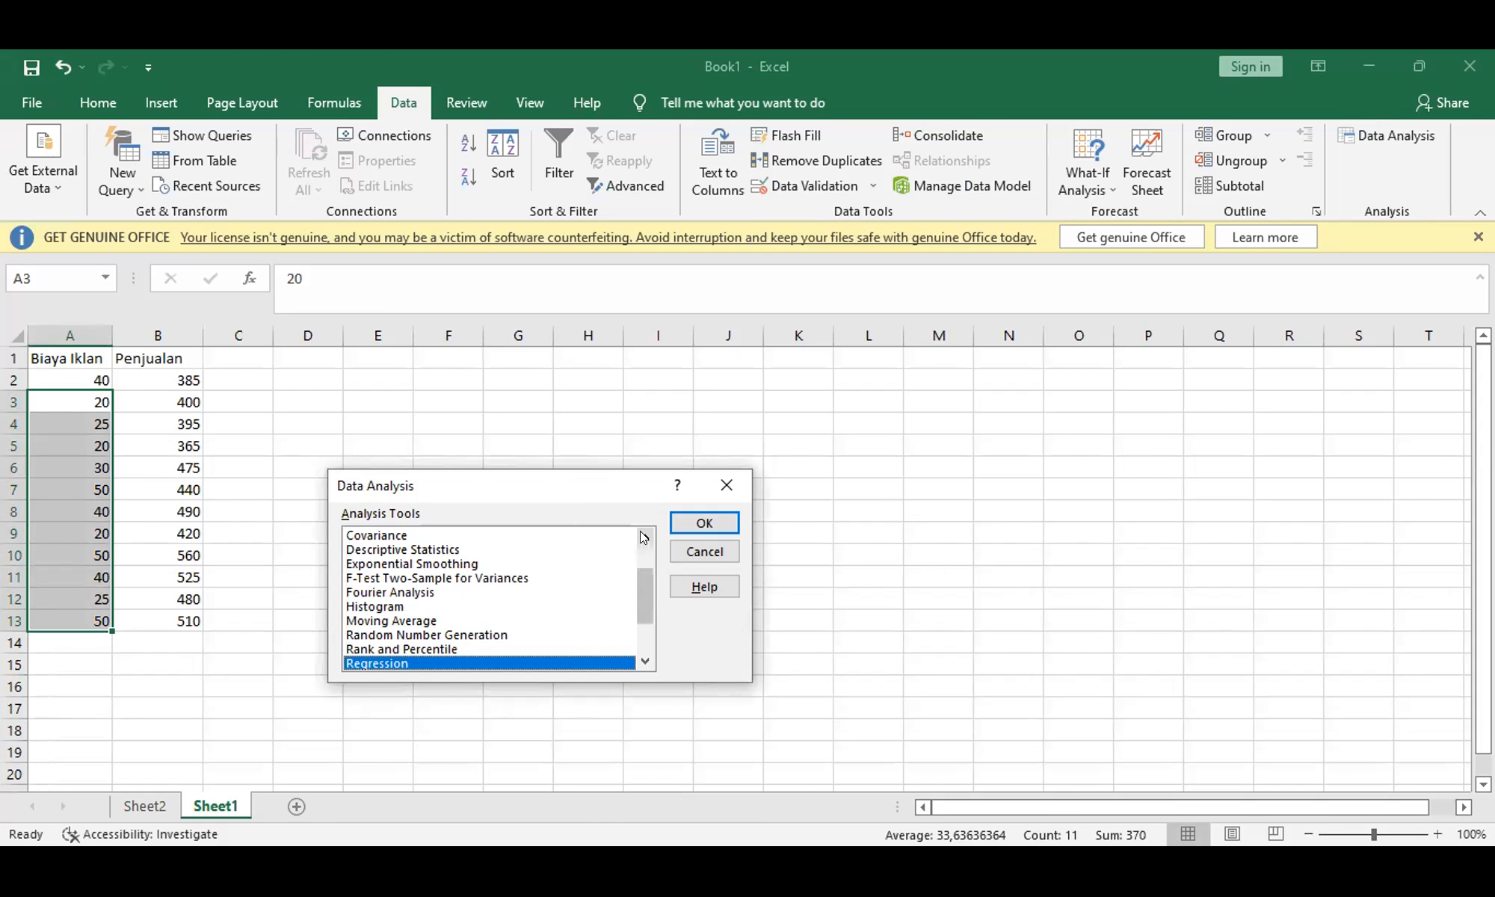
scroll(641, 537, up, 2)
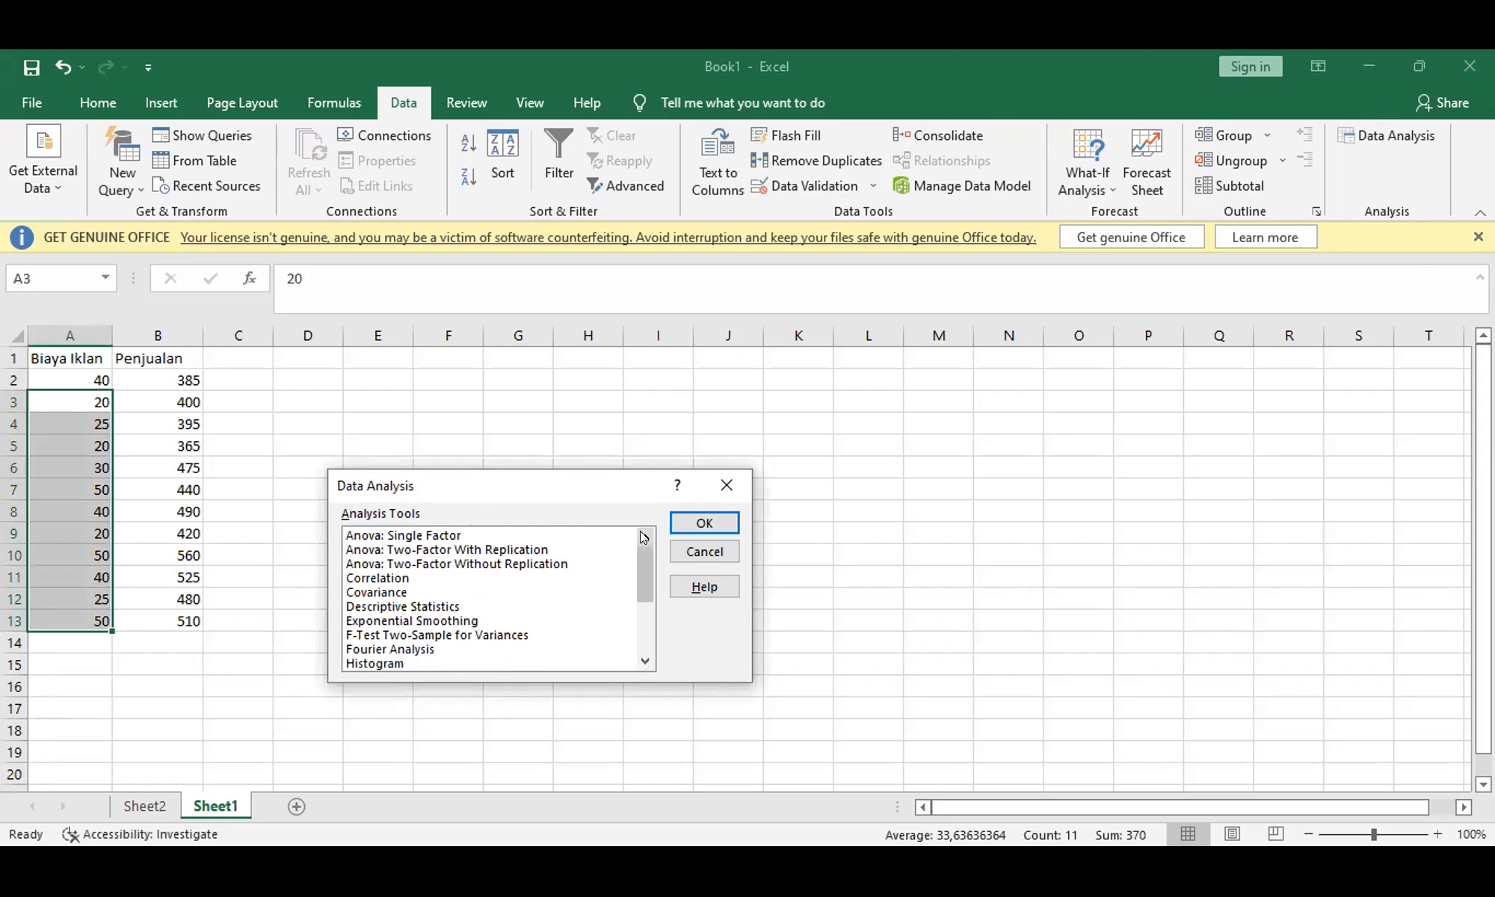
drag(637, 562, 638, 607)
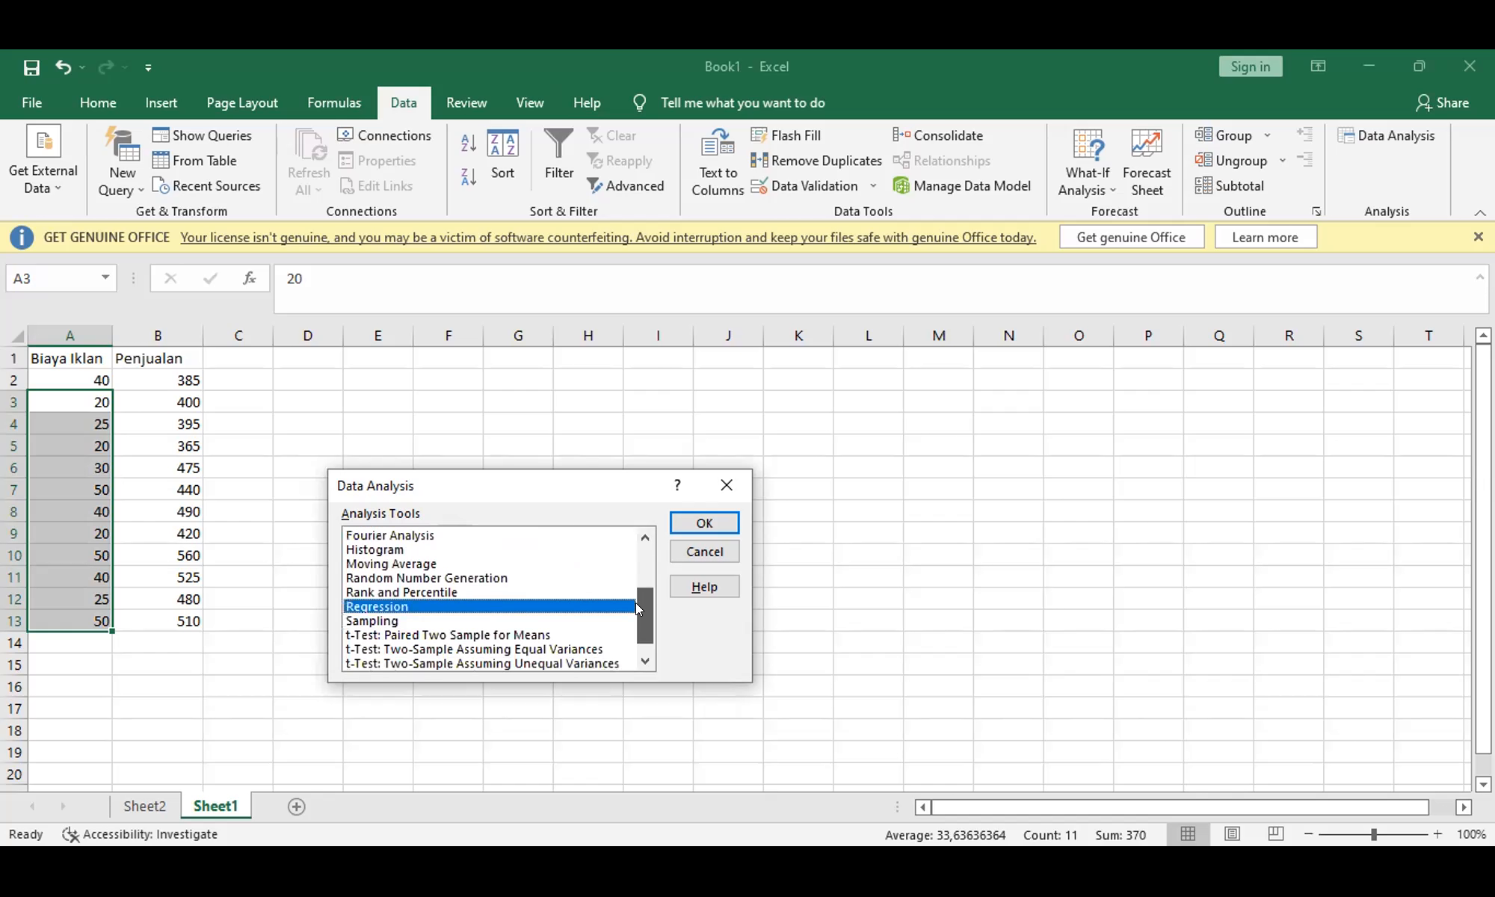
double_click(387, 608)
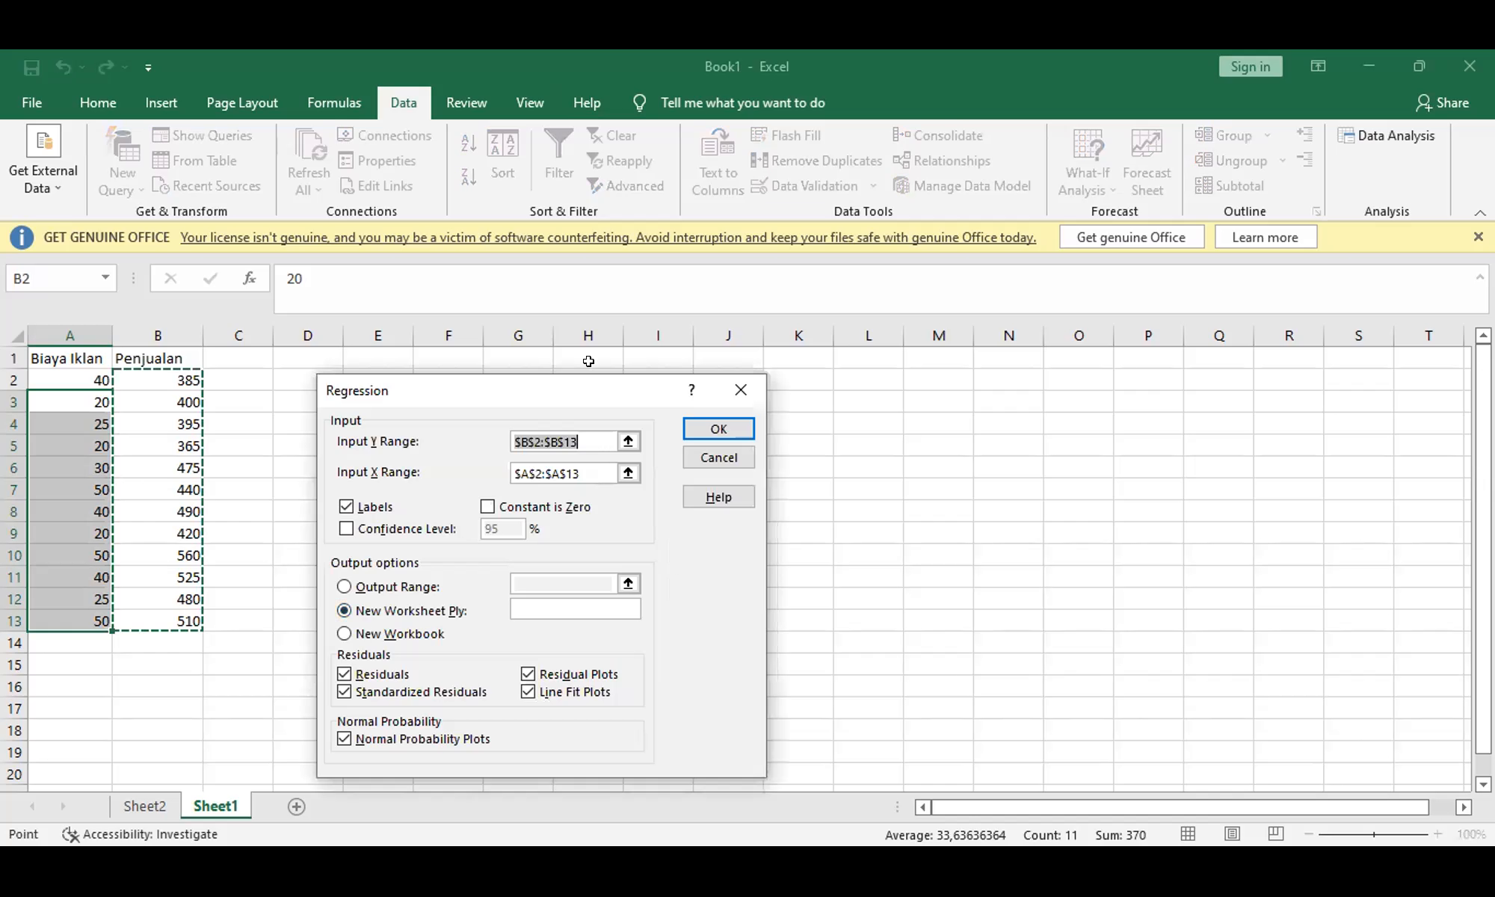
Step: Clear the existing Y and X input ranges of the regression
click(577, 436)
key(BackSpace)
key(BackSpace)
key(BackSpace)
key(BackSpace)
key(BackSpace)
key(BackSpace)
key(BackSpace)
key(BackSpace)
key(BackSpace)
key(BackSpace)
key(Tab)
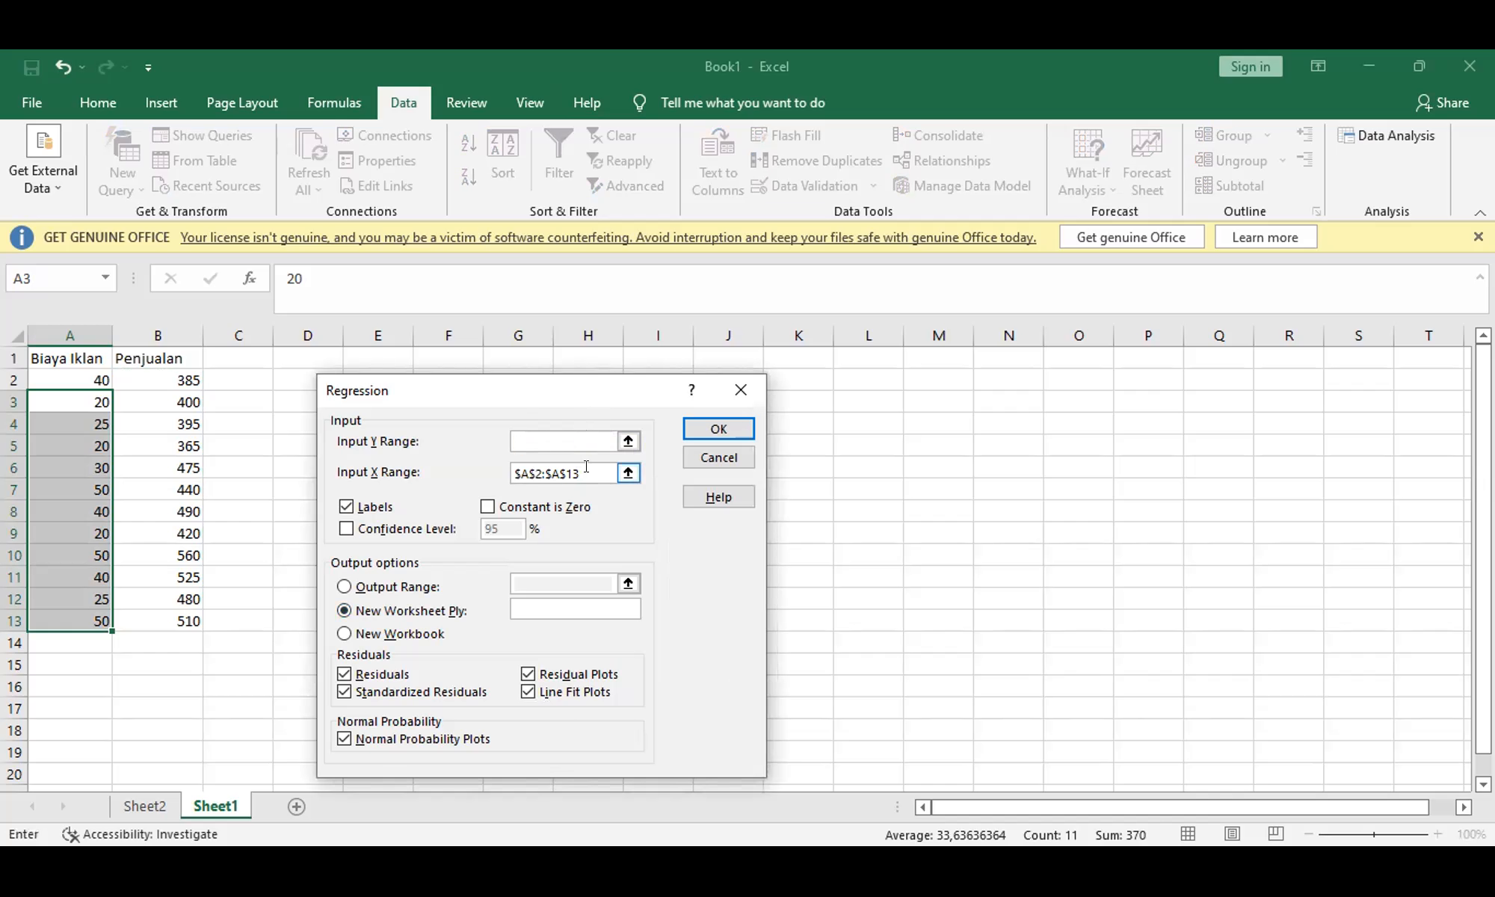
key(BackSpace)
key(BackSpace)
key(BackSpace)
key(BackSpace)
key(BackSpace)
key(BackSpace)
key(BackSpace)
key(BackSpace)
key(BackSpace)
key(BackSpace)
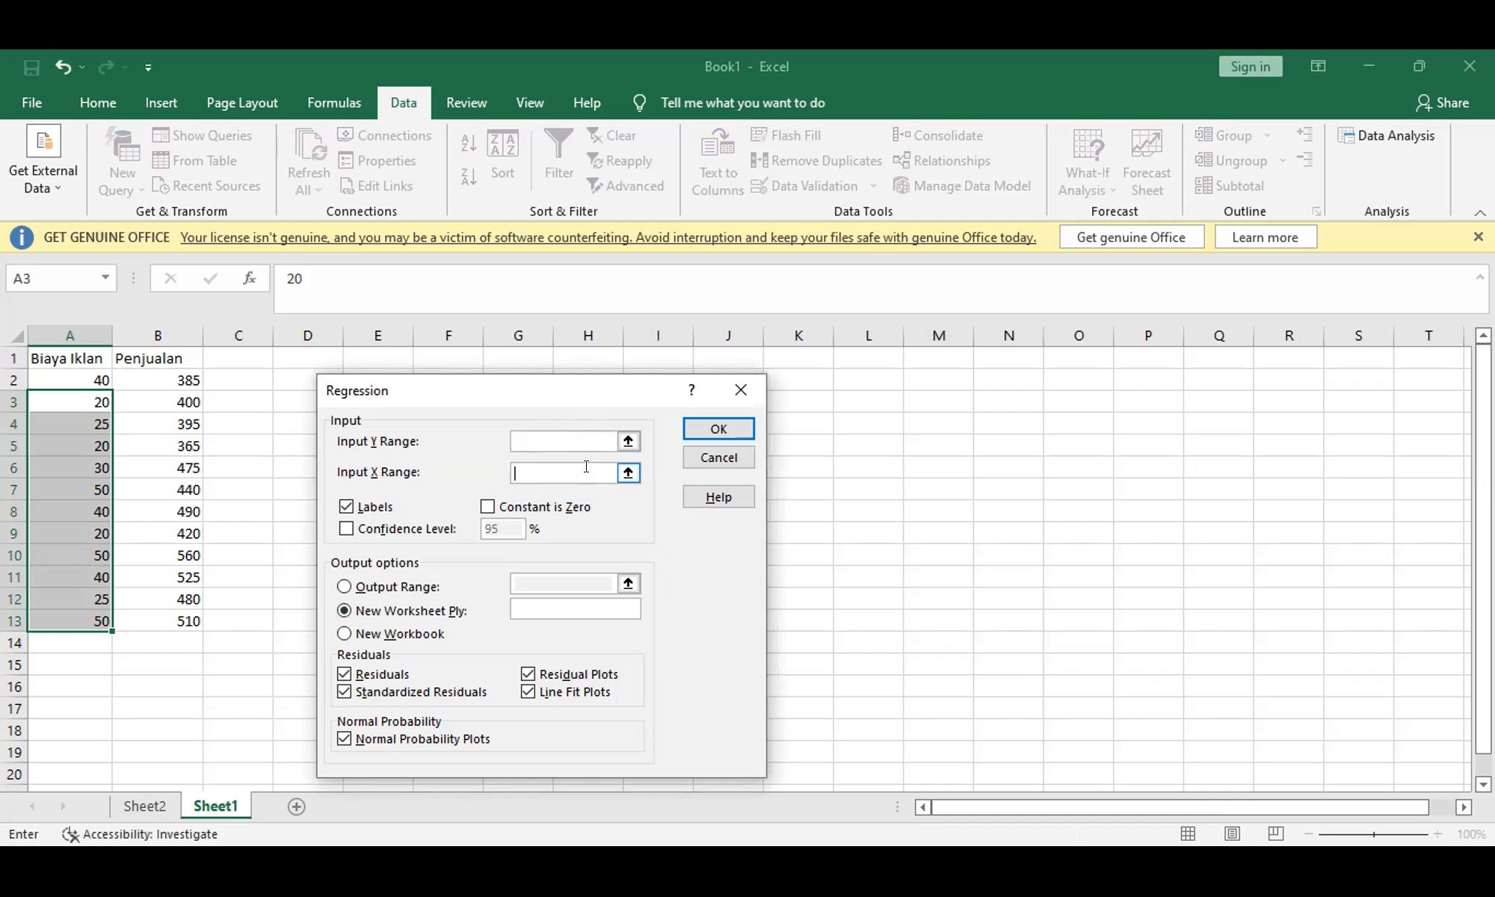
Step: Set the regression's Y range to B2:B13 and its X range to A2:A13, and run it to a new worksheet
click(568, 444)
click(180, 378)
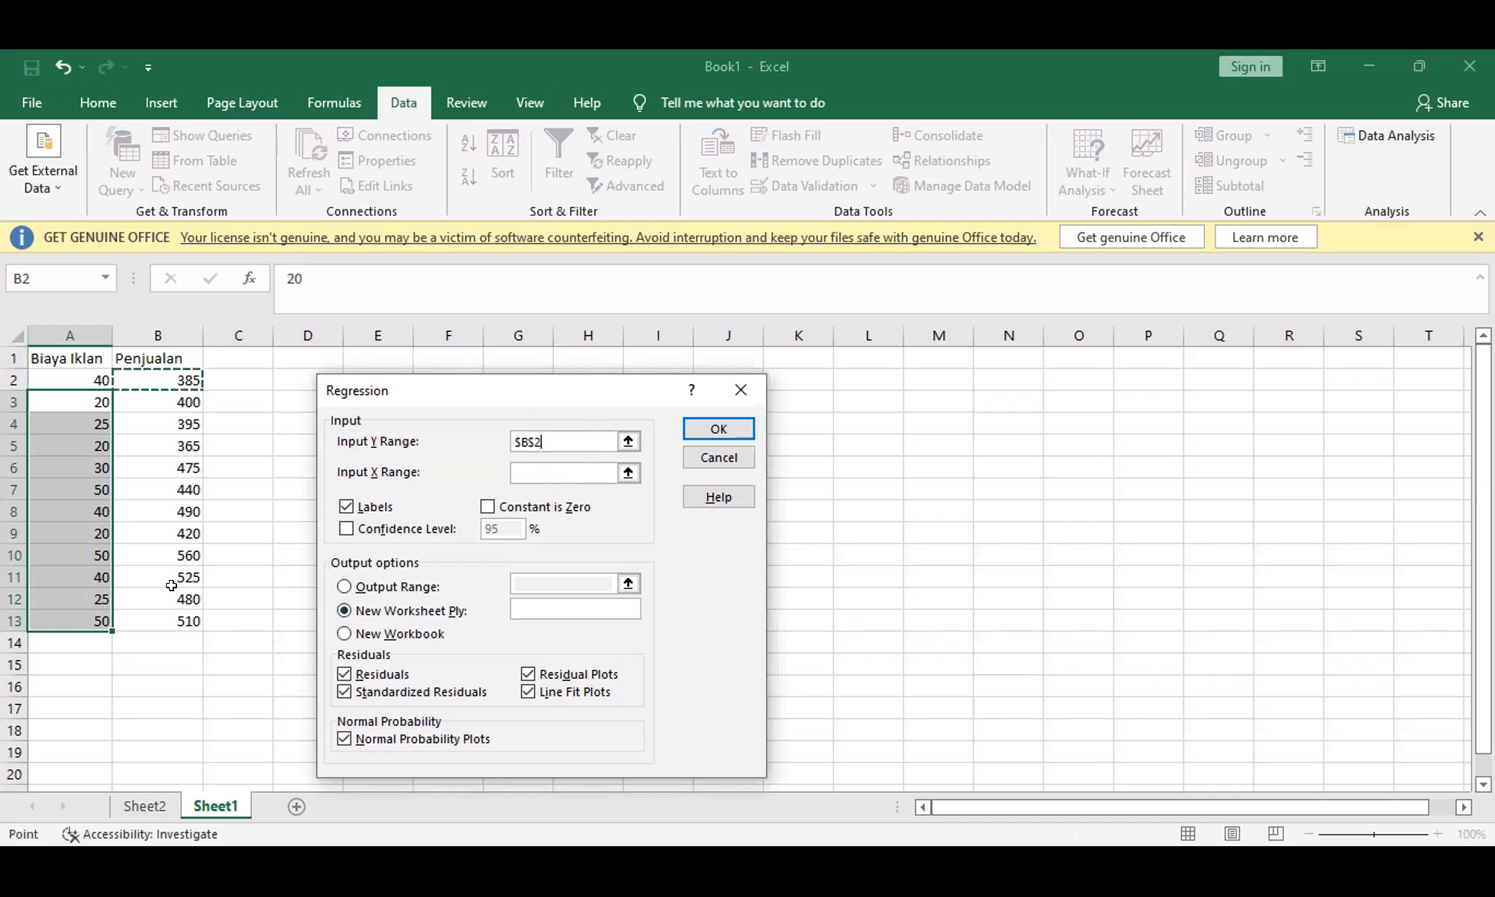
shift+click(169, 615)
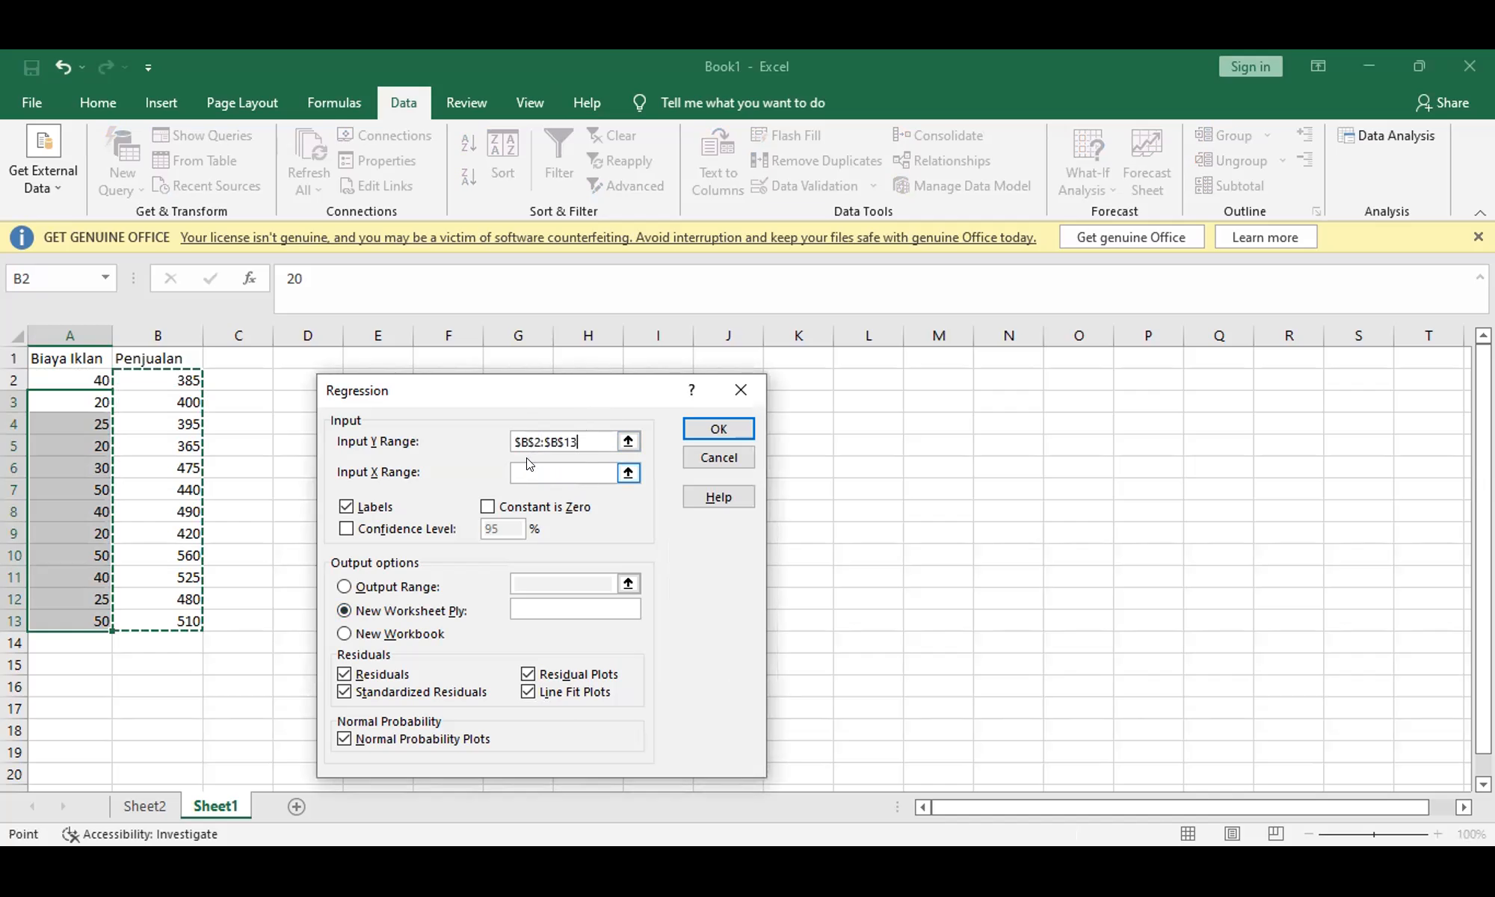
click(521, 469)
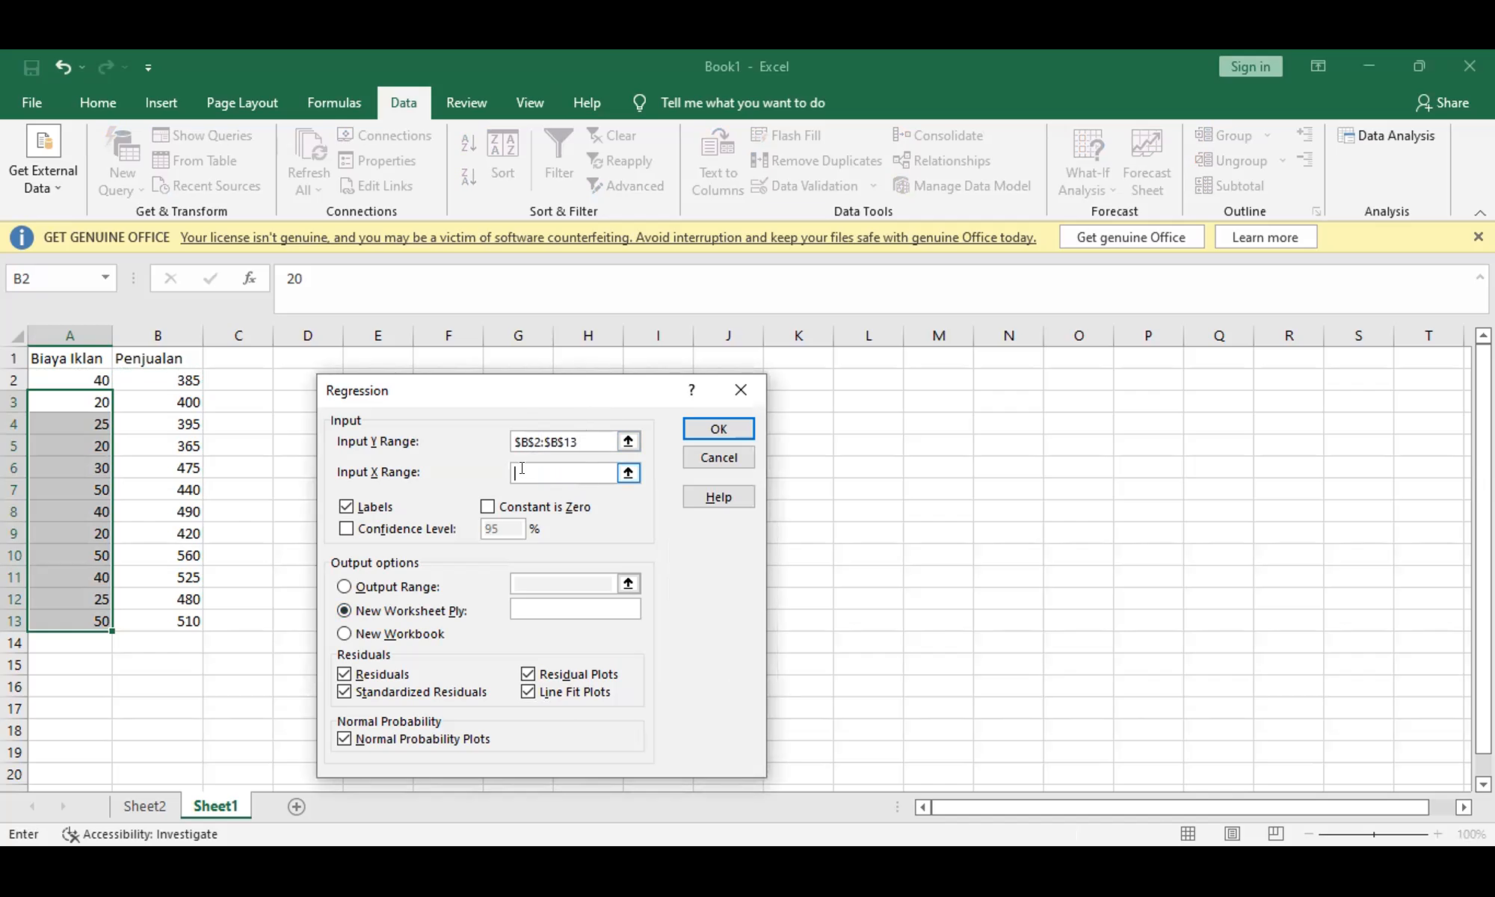
click(77, 376)
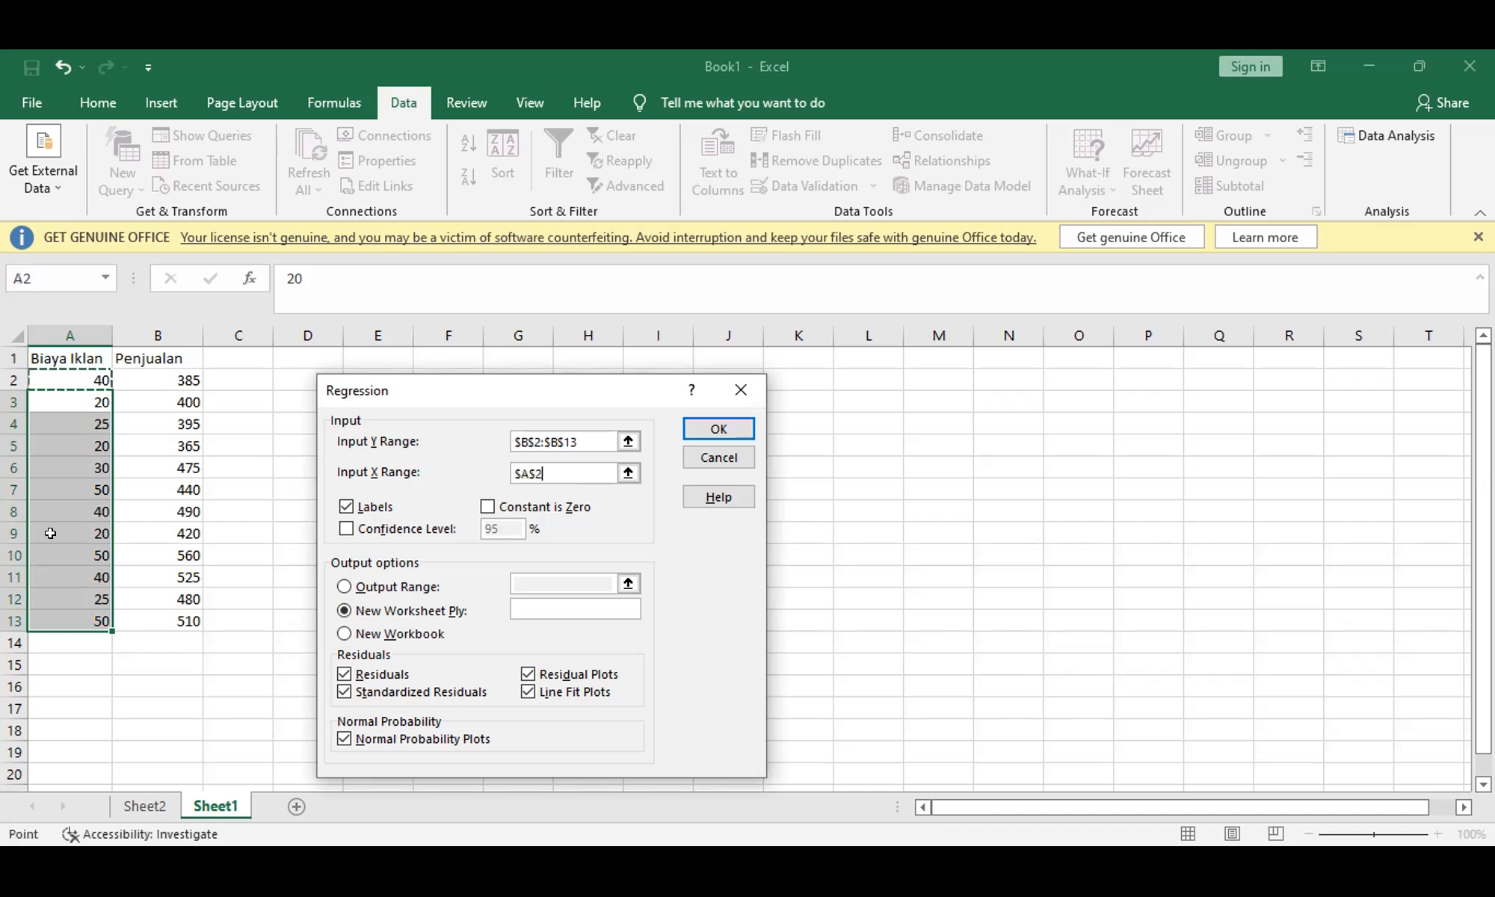
drag(58, 608, 58, 617)
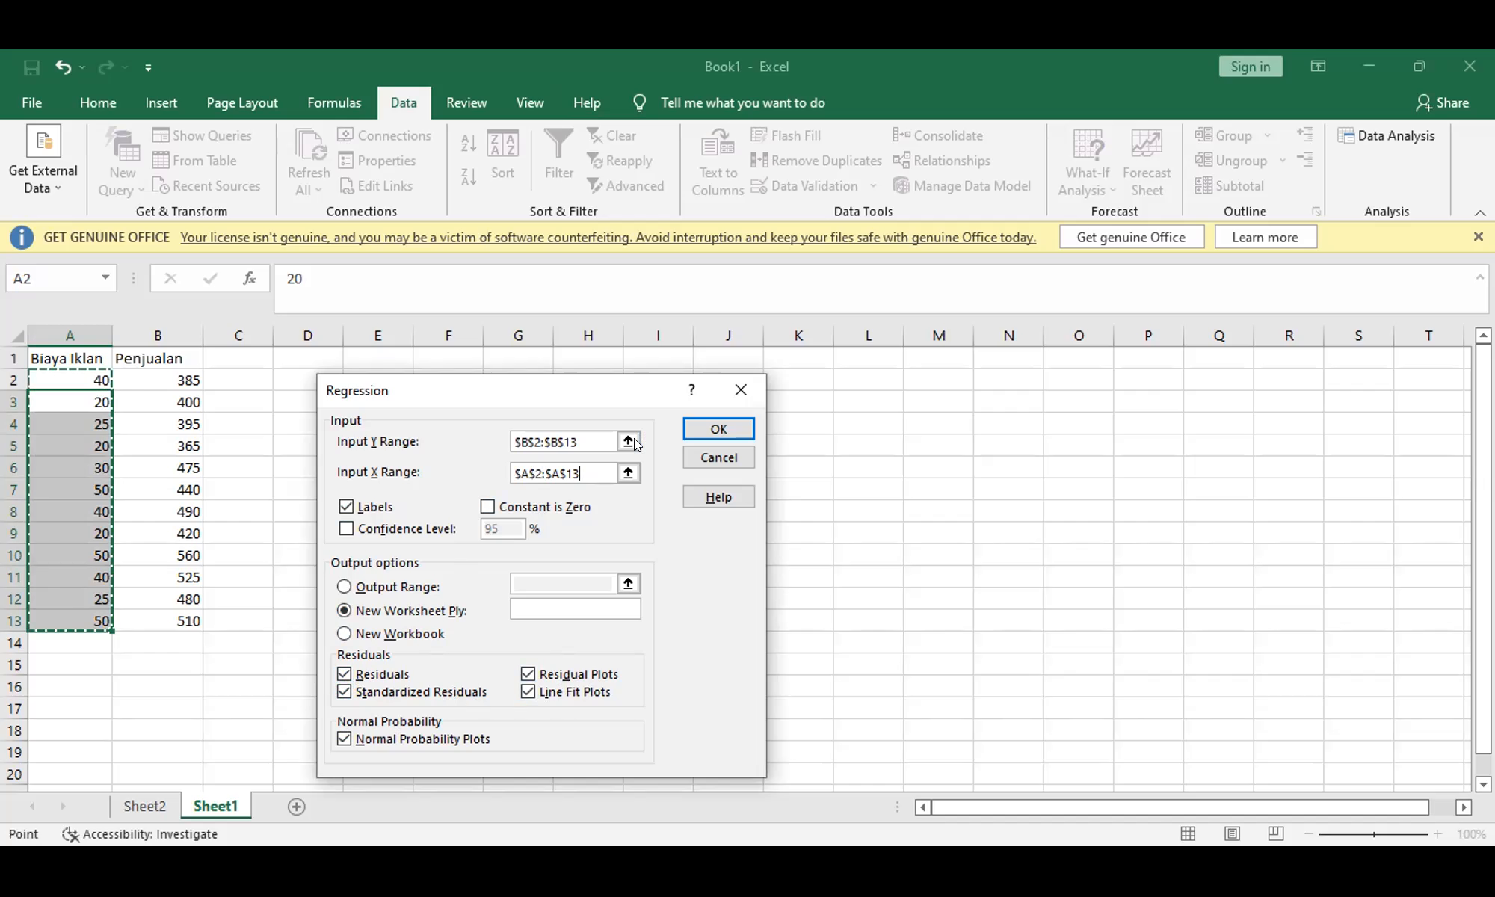
click(694, 429)
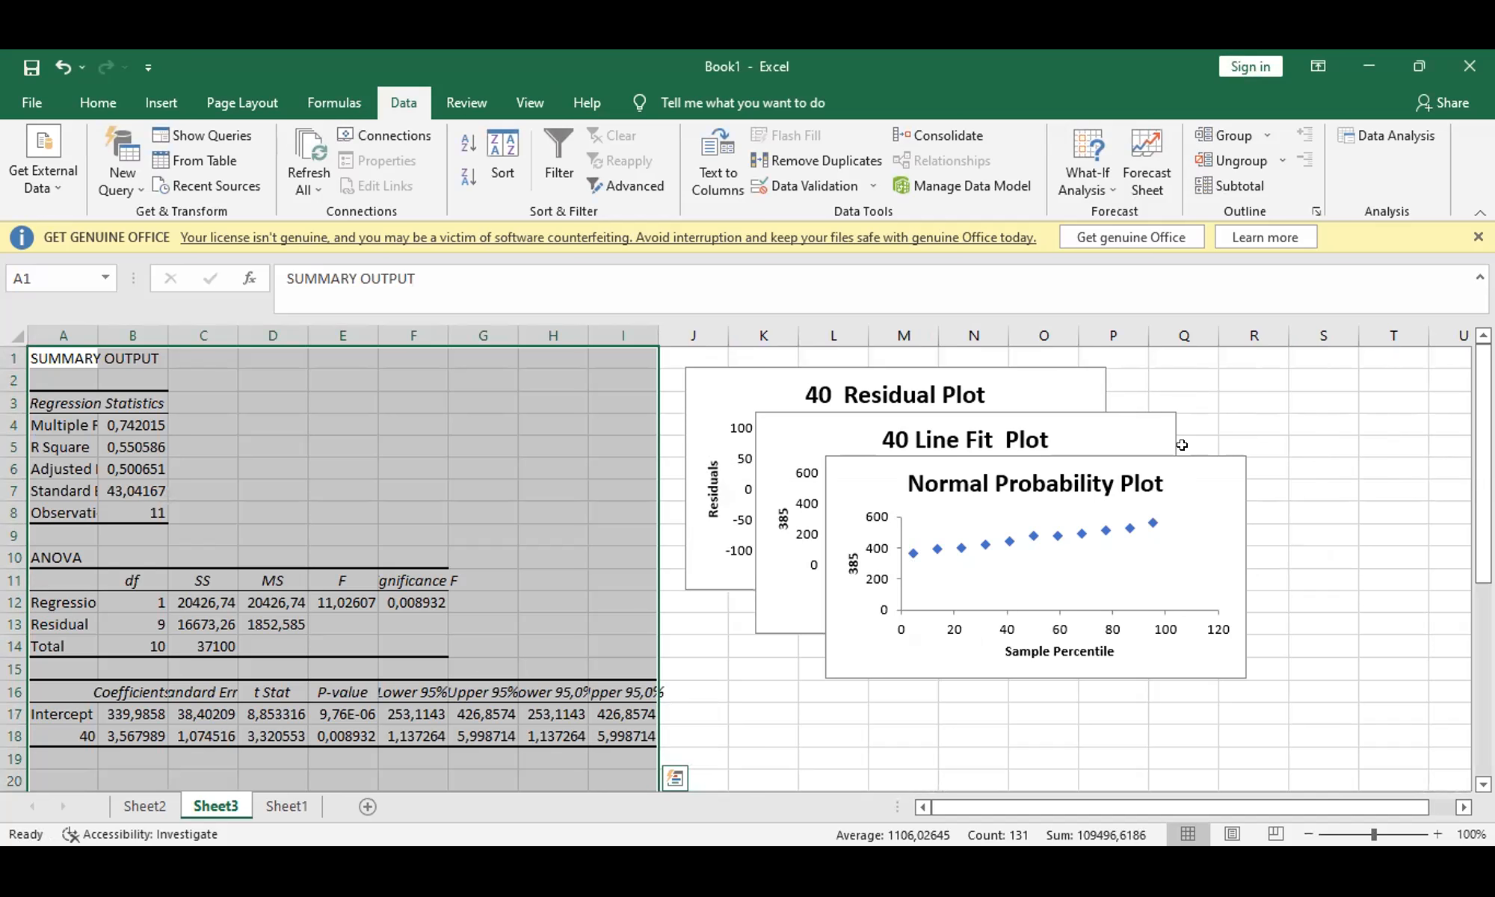
Step: Spread out the overlapping normal probability, line fit and residual plots on the output sheet
drag(1180, 453, 1438, 554)
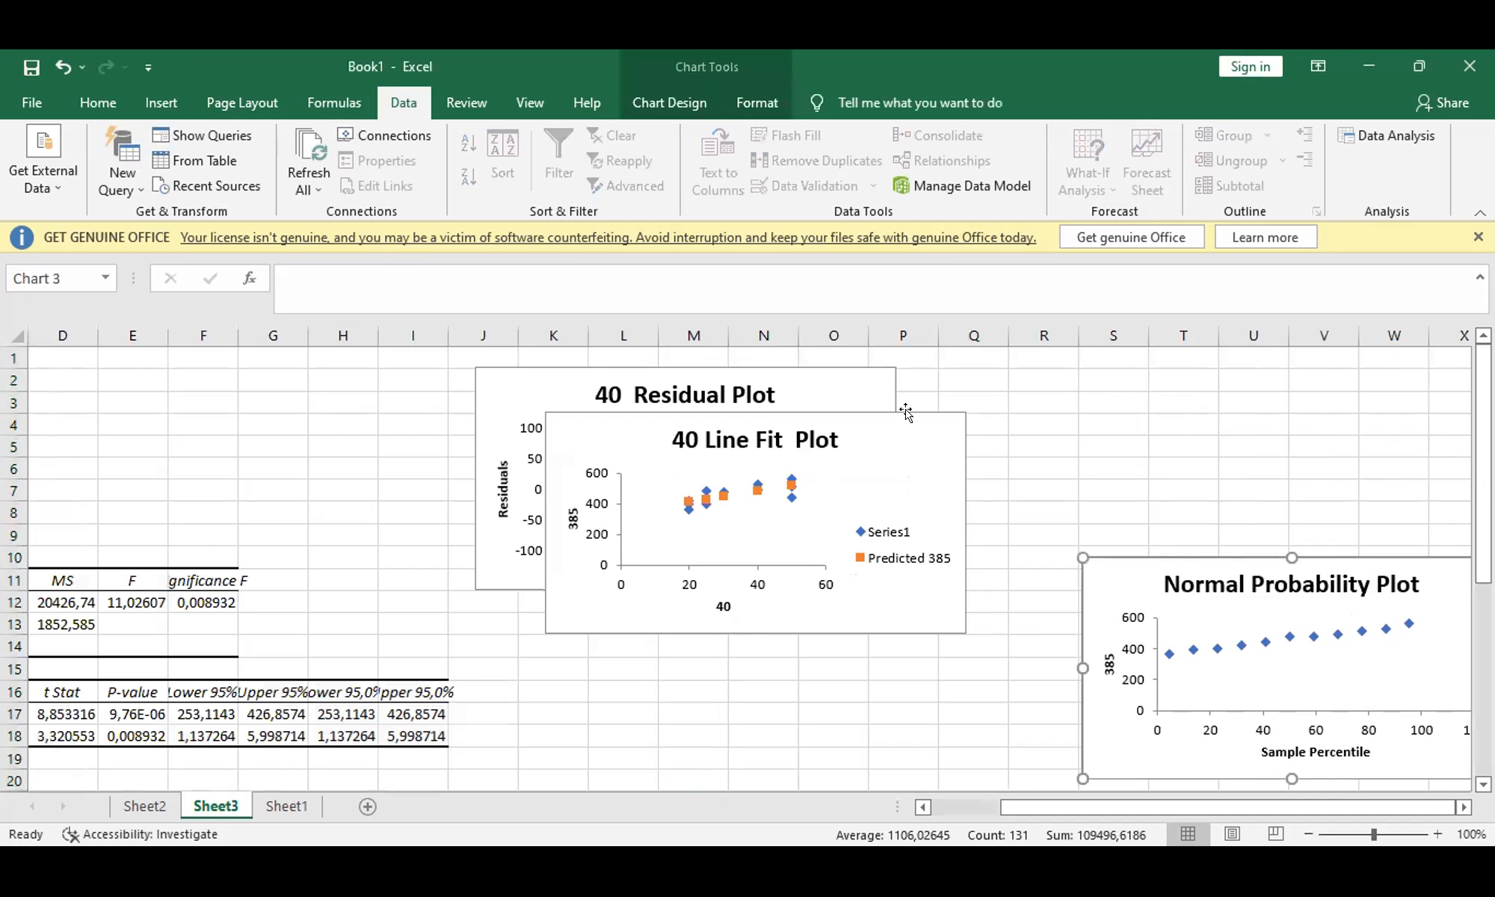
drag(901, 411, 1305, 377)
drag(797, 363, 835, 433)
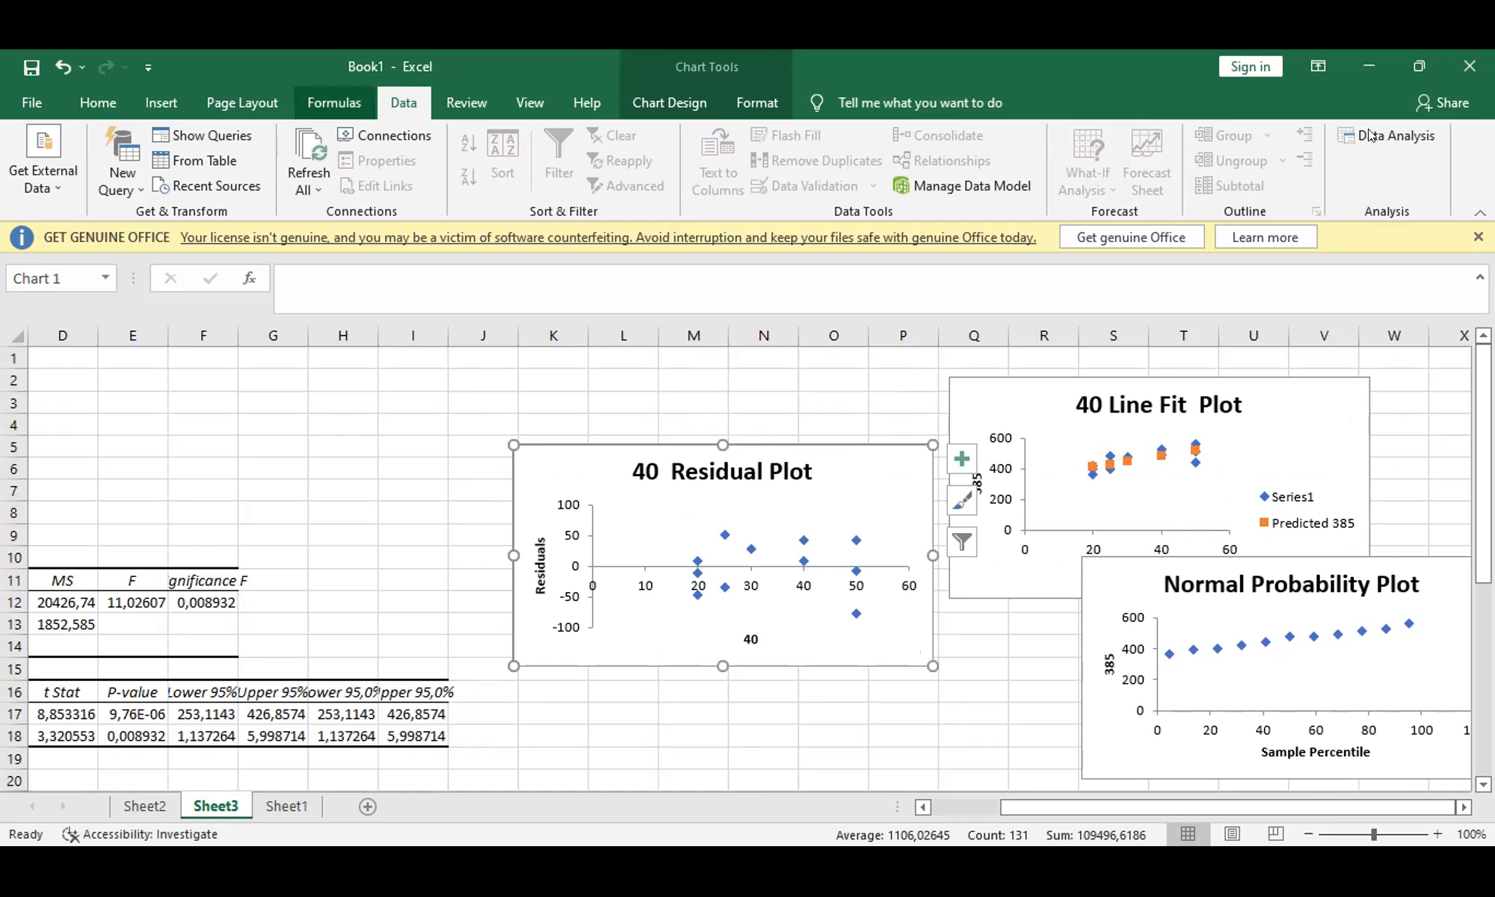
Step: Run the regression on the Sheet1 data again with the Labels option turned off
click(286, 806)
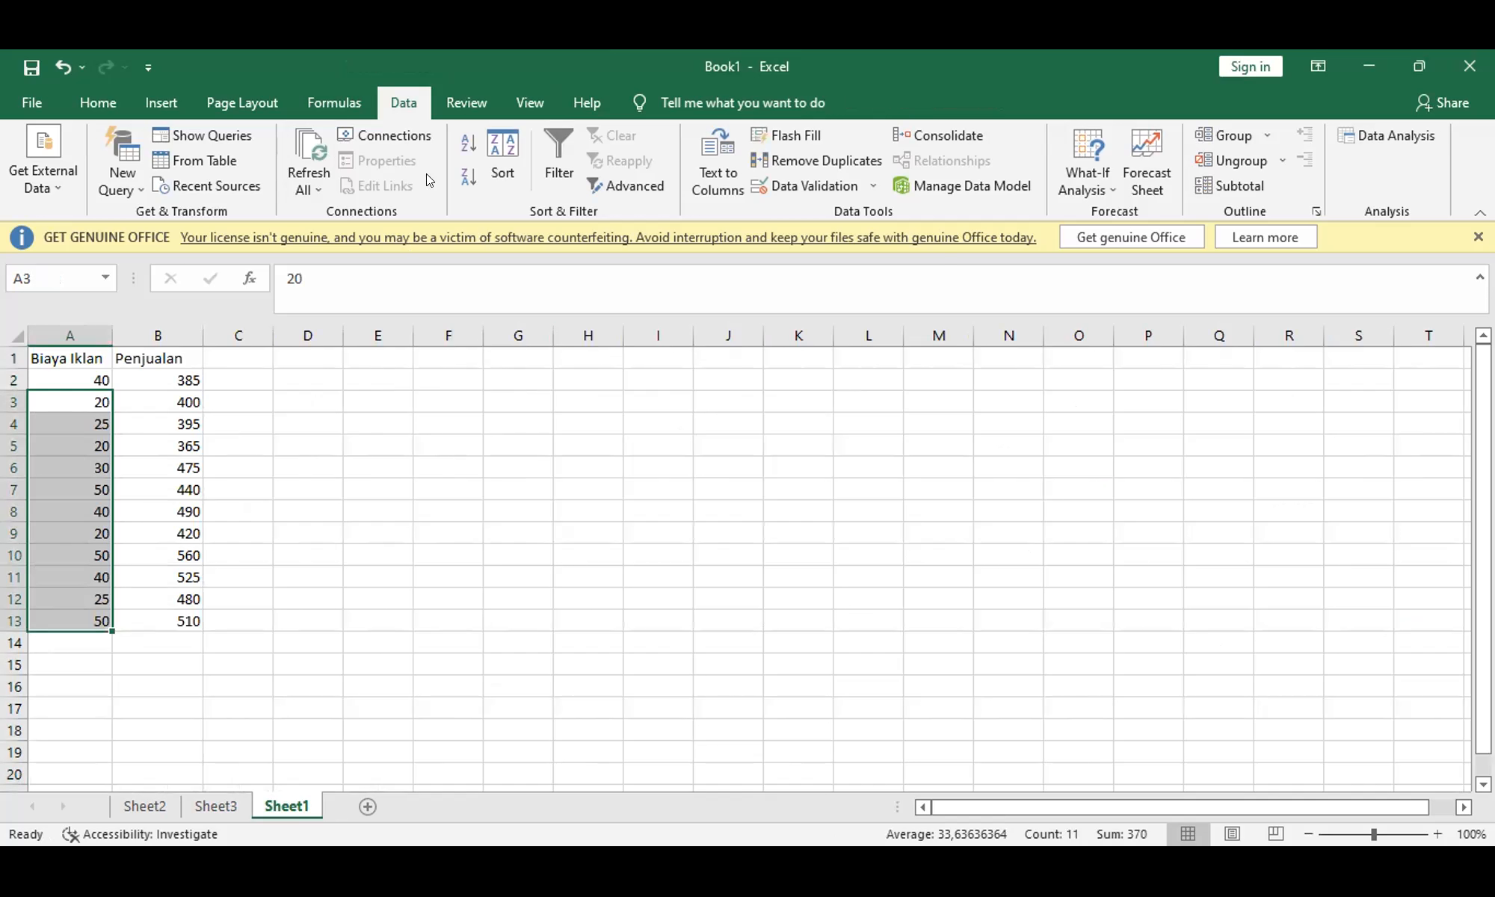
click(1405, 131)
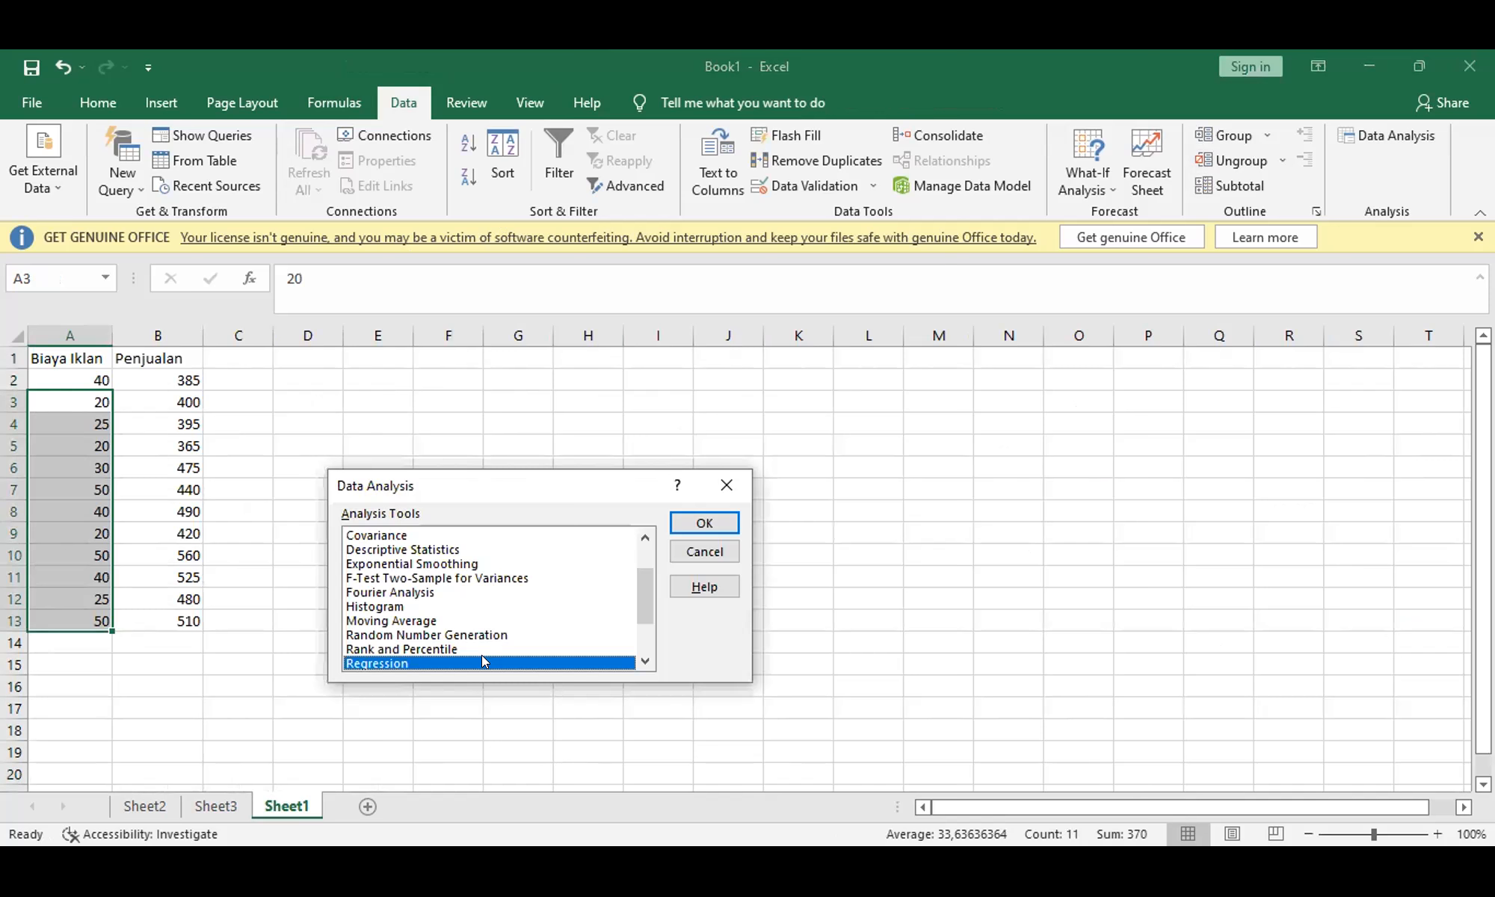
key(Return)
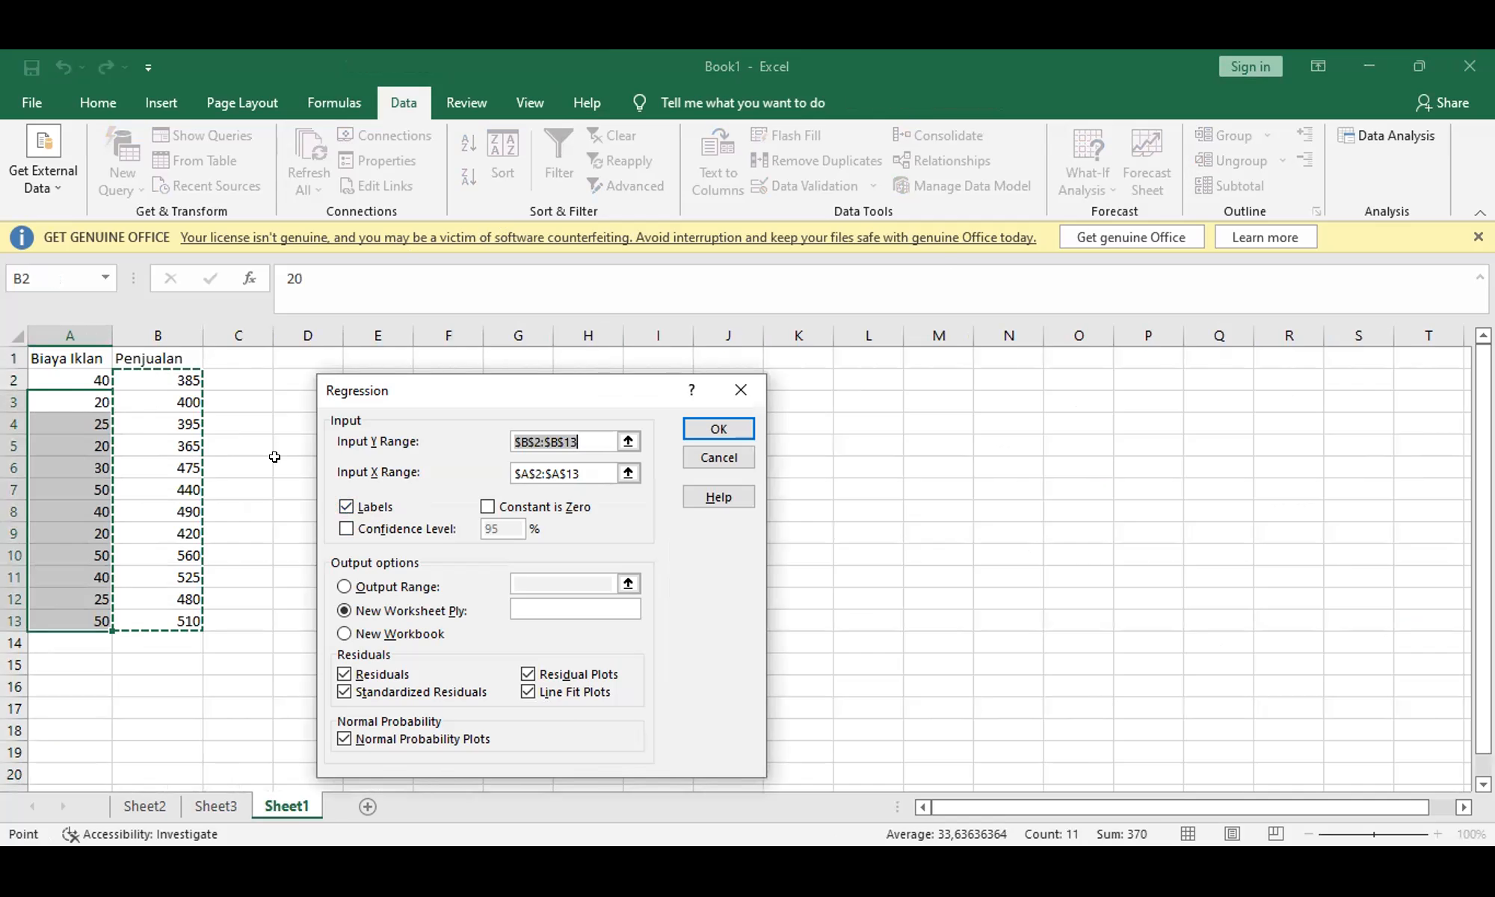
click(346, 509)
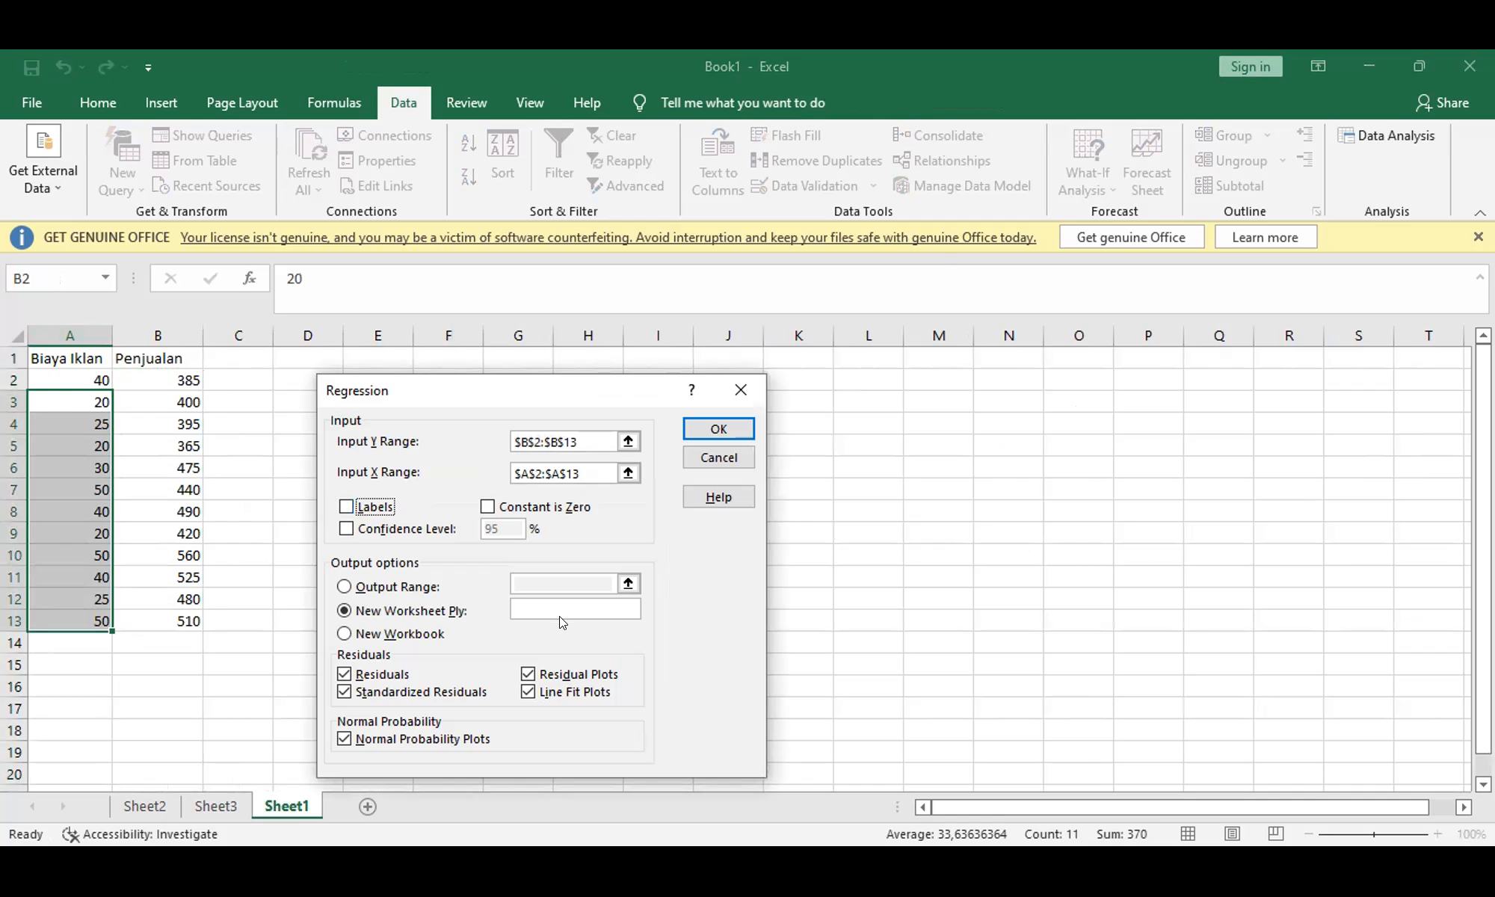
click(687, 428)
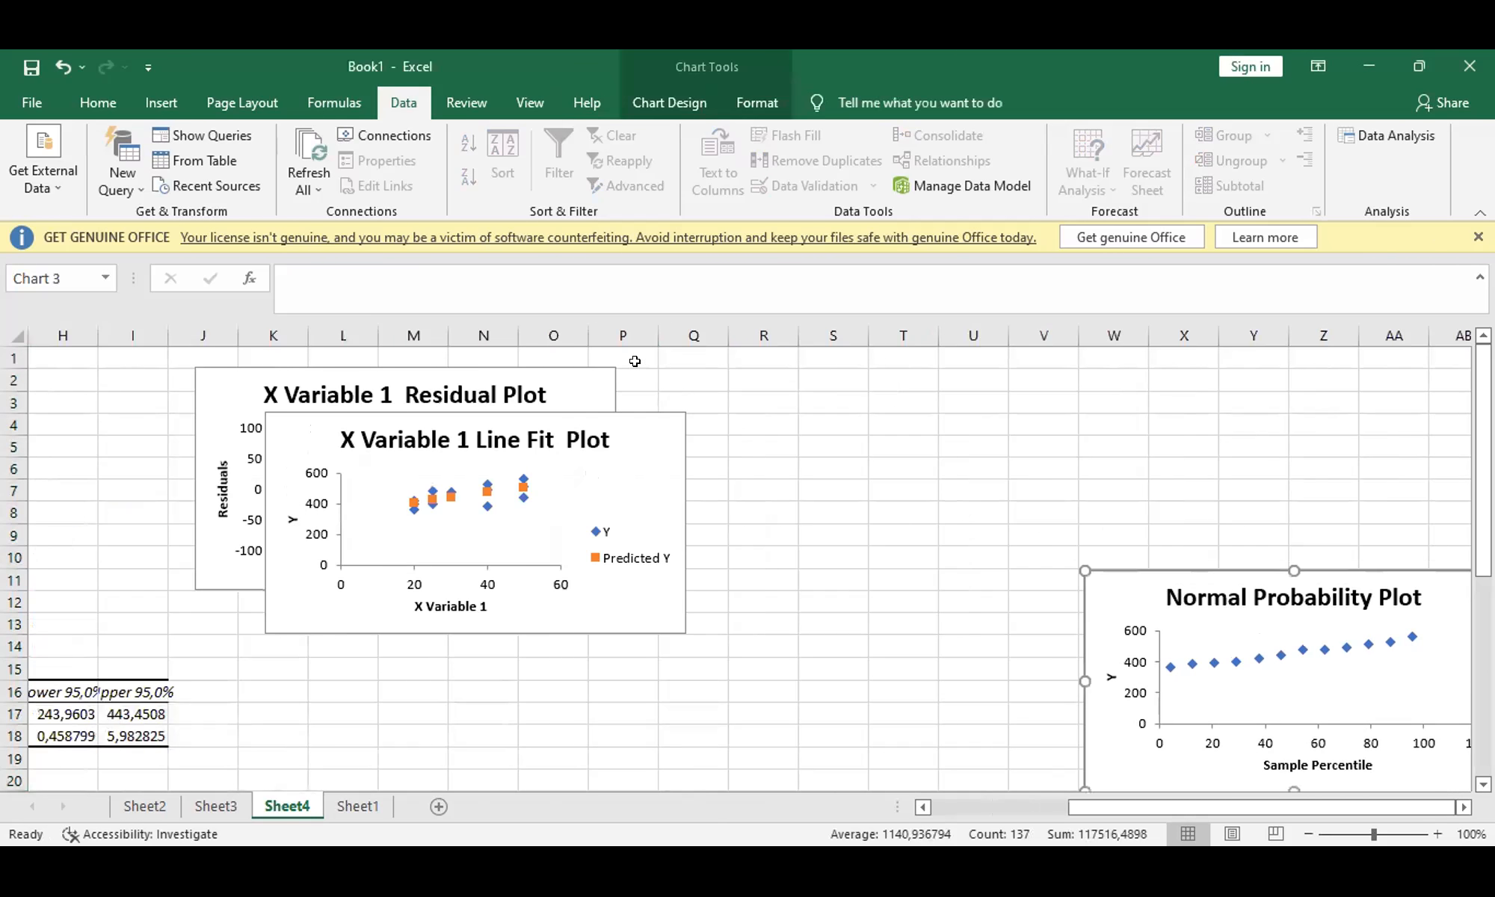
Step: Move the line fit plot clear of the residual plot and widen columns A, B and F to fit their contents
drag(611, 409, 1009, 424)
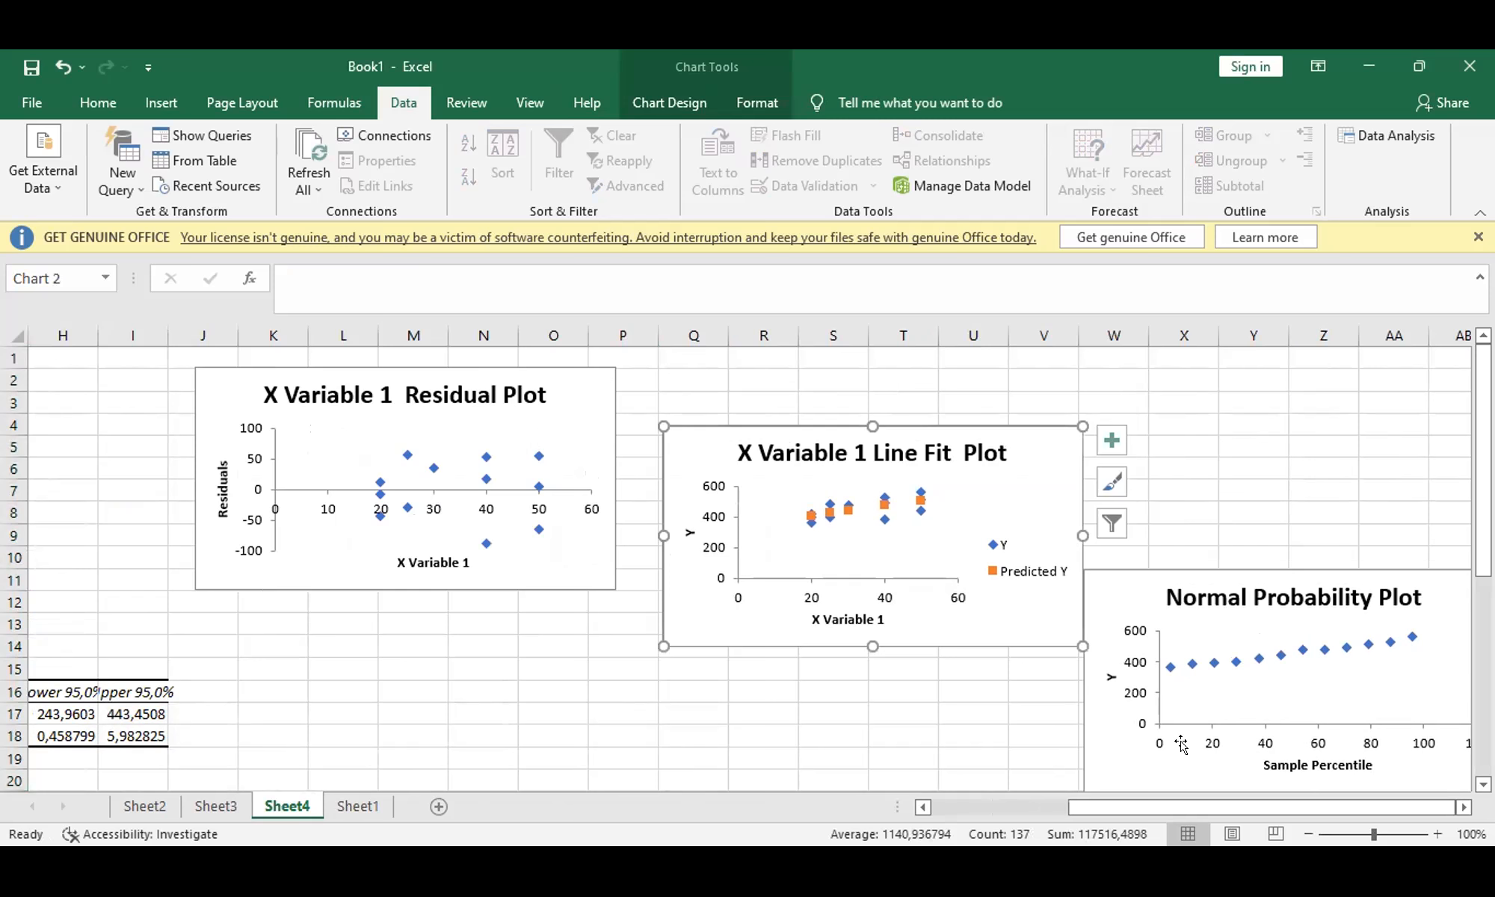
click(981, 812)
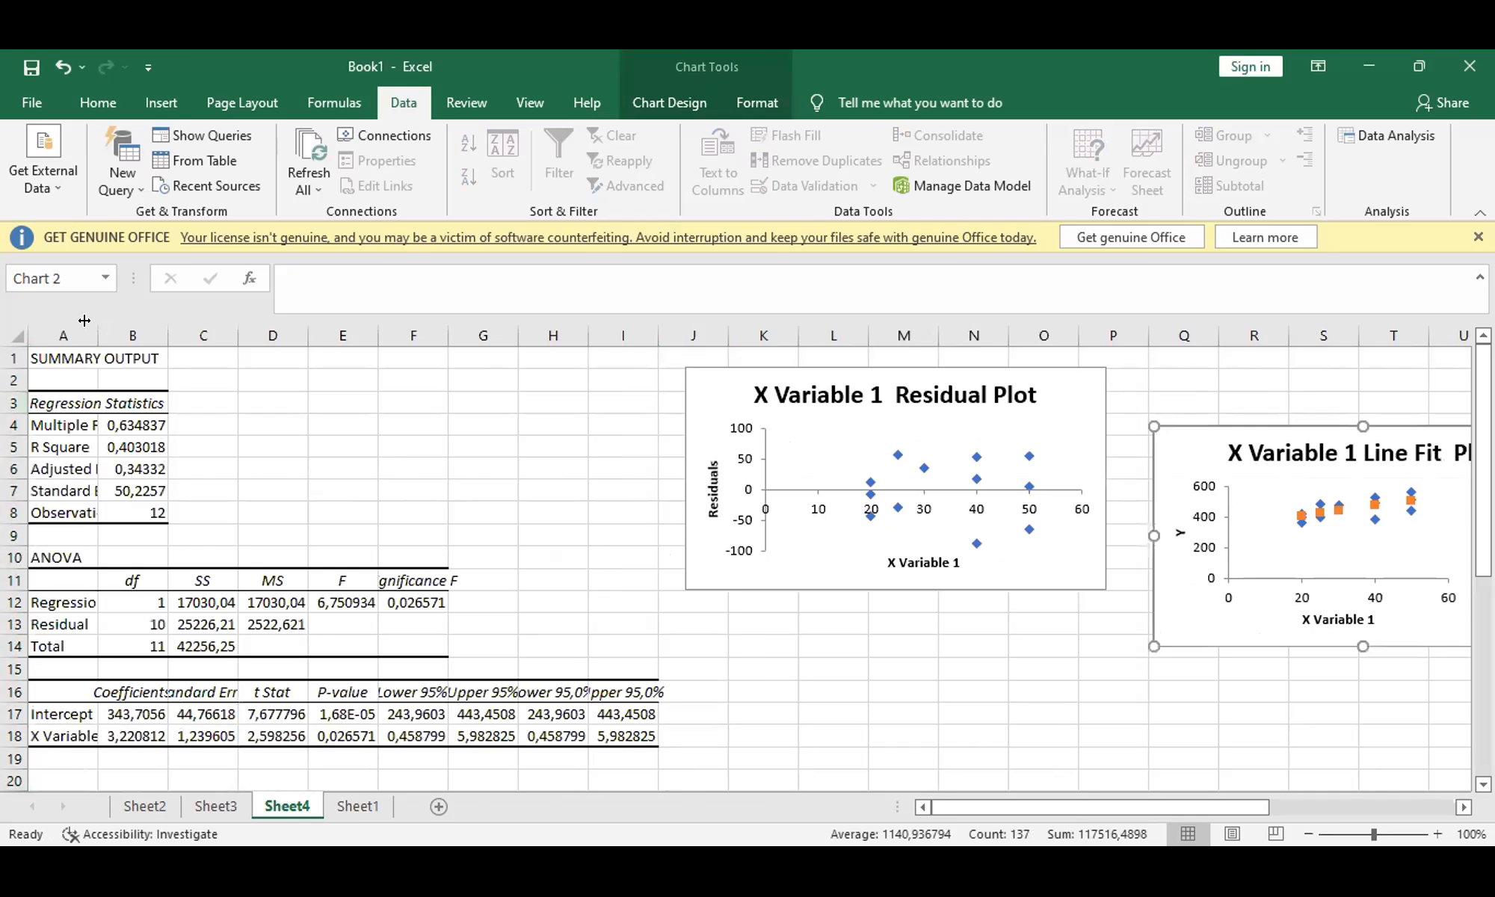
double_click(98, 335)
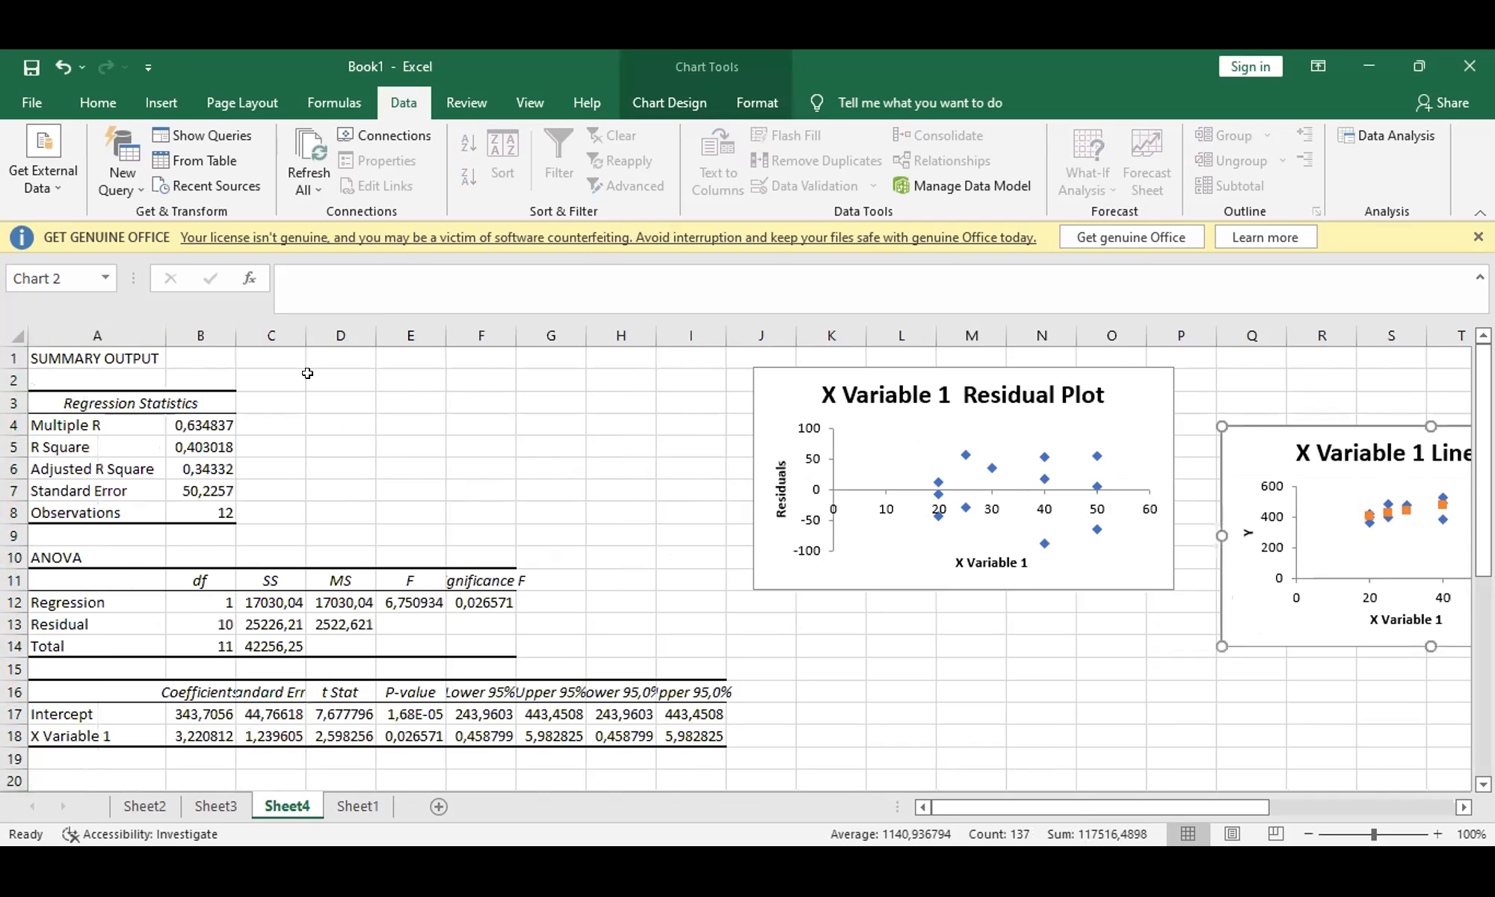
double_click(226, 326)
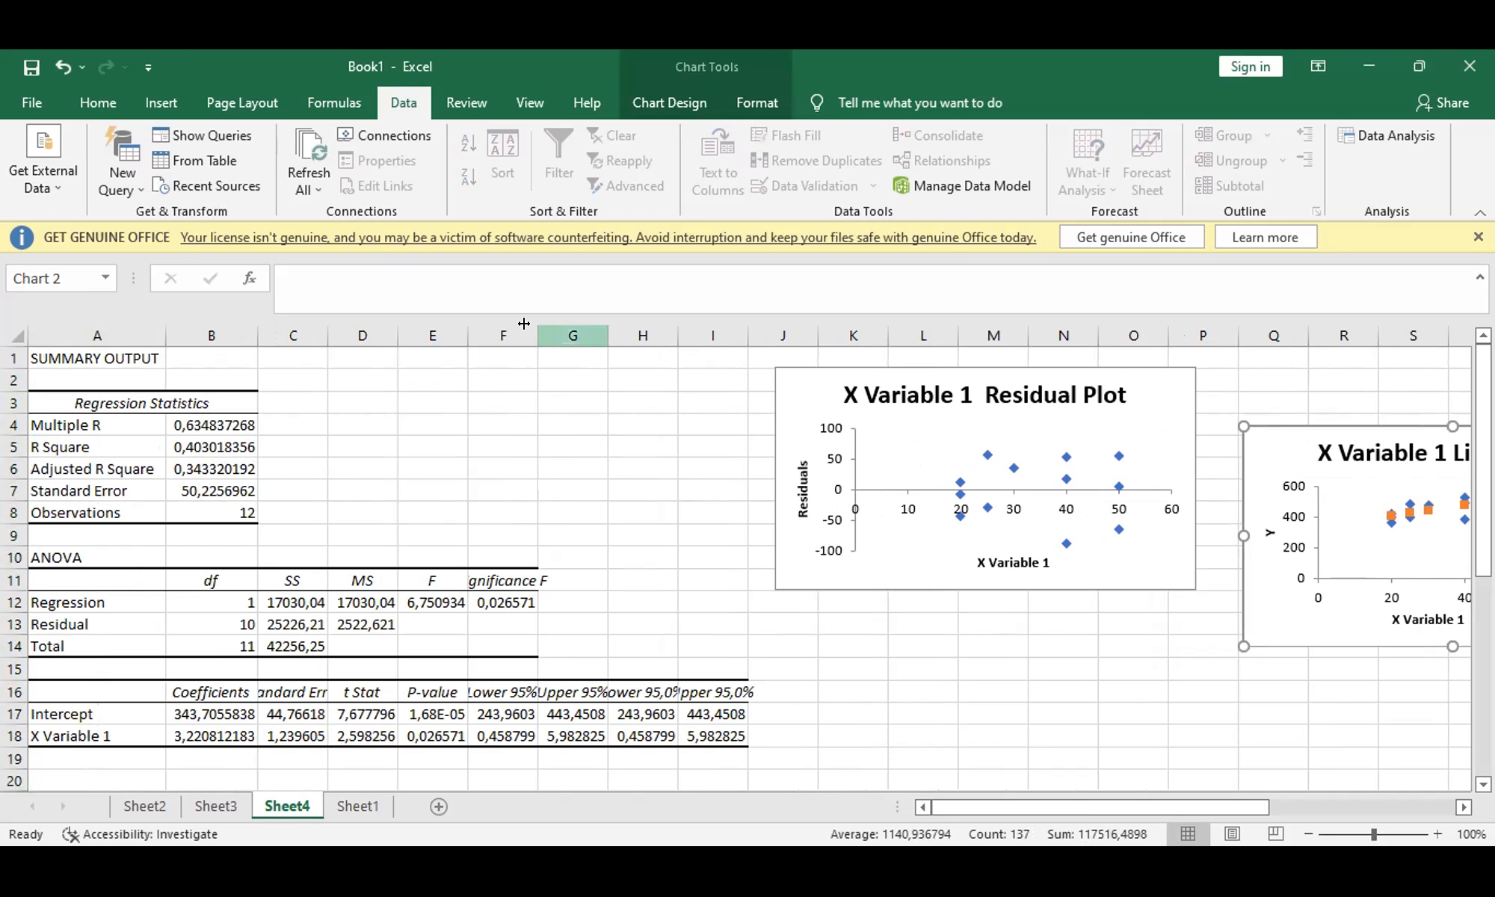
drag(533, 325, 614, 326)
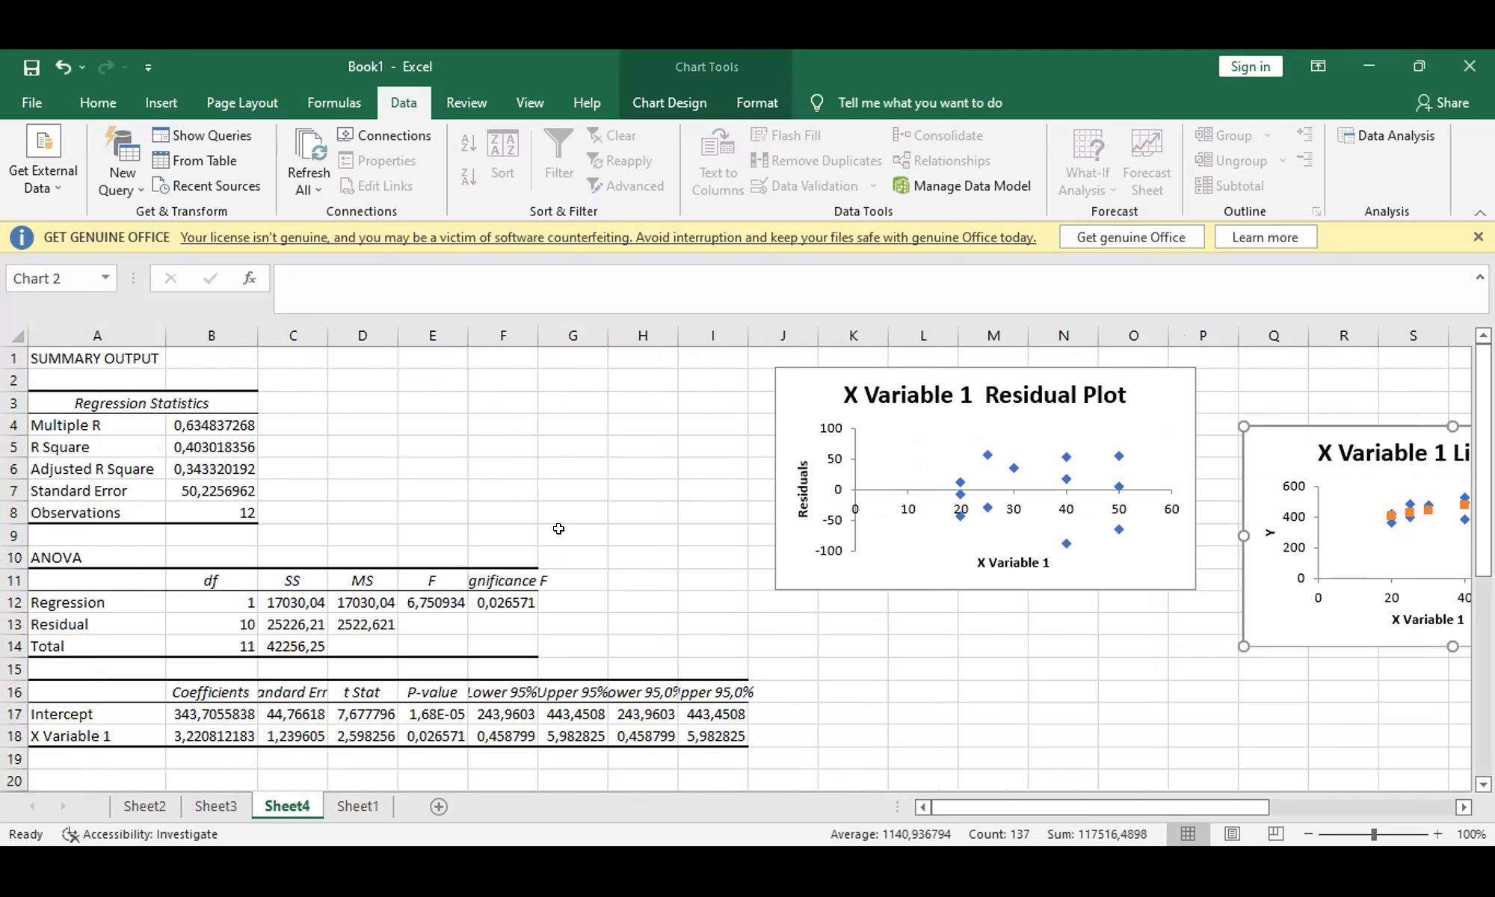
Step: Inspect the Significance F value and write the regression equation y = 343,71 + 3,22x in cell D5
click(536, 600)
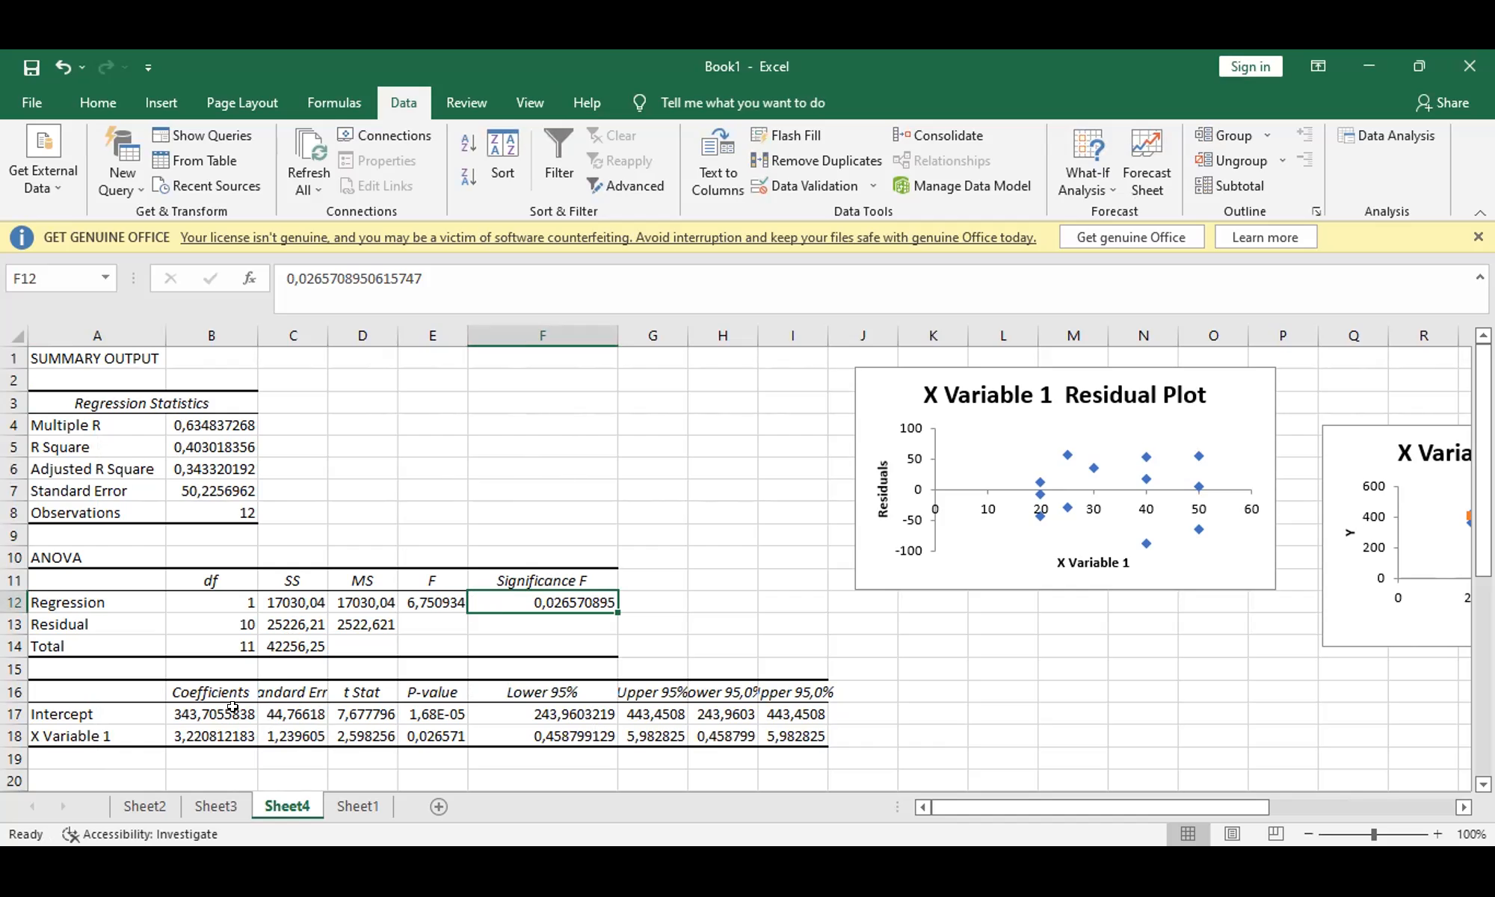
click(377, 442)
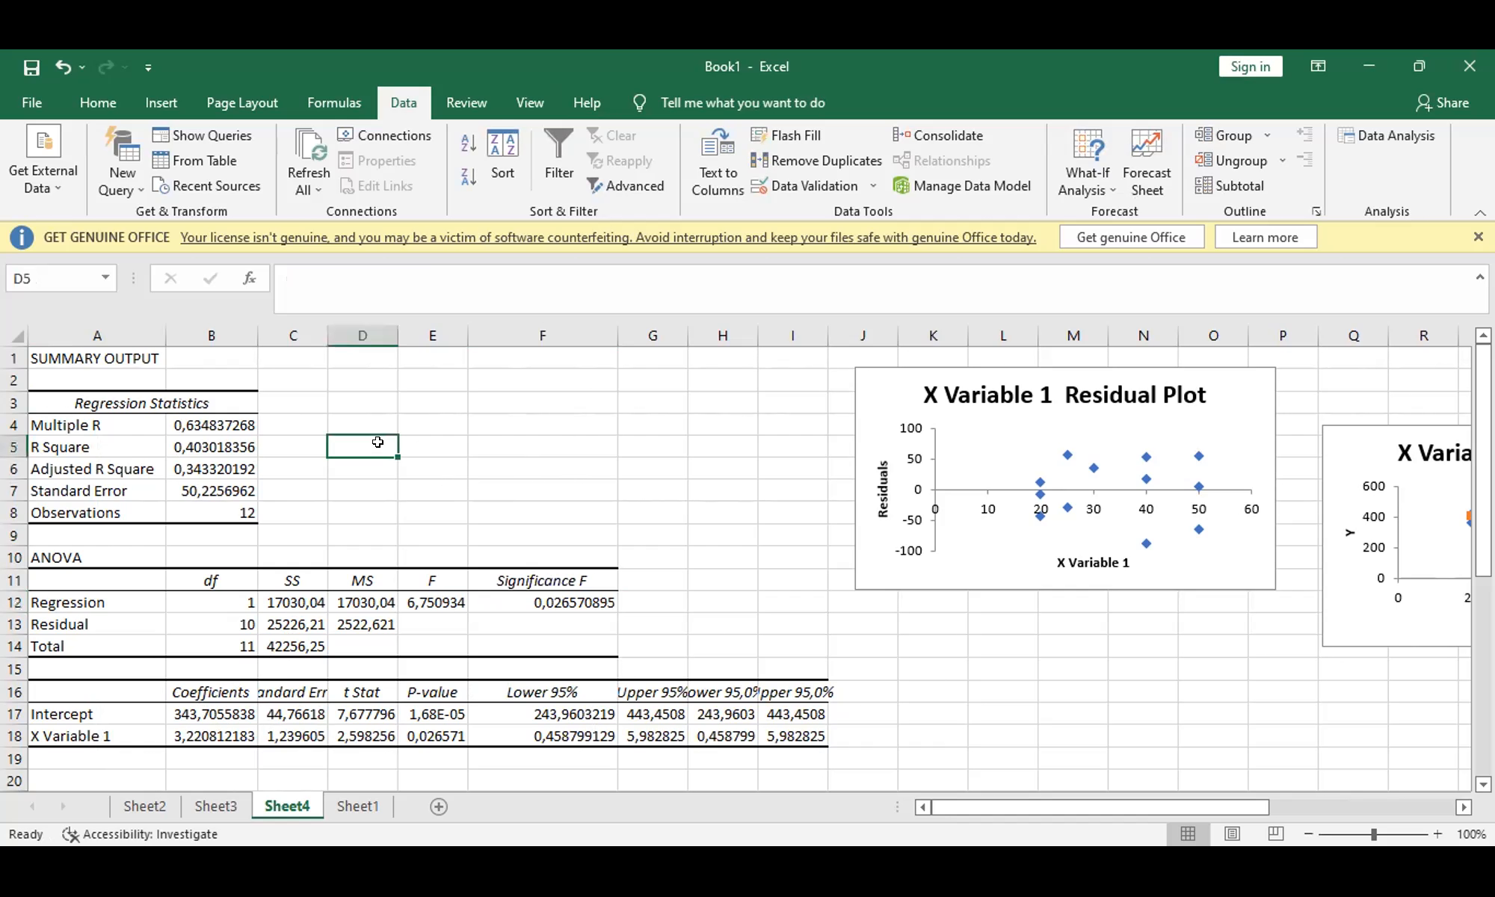
text(y = )
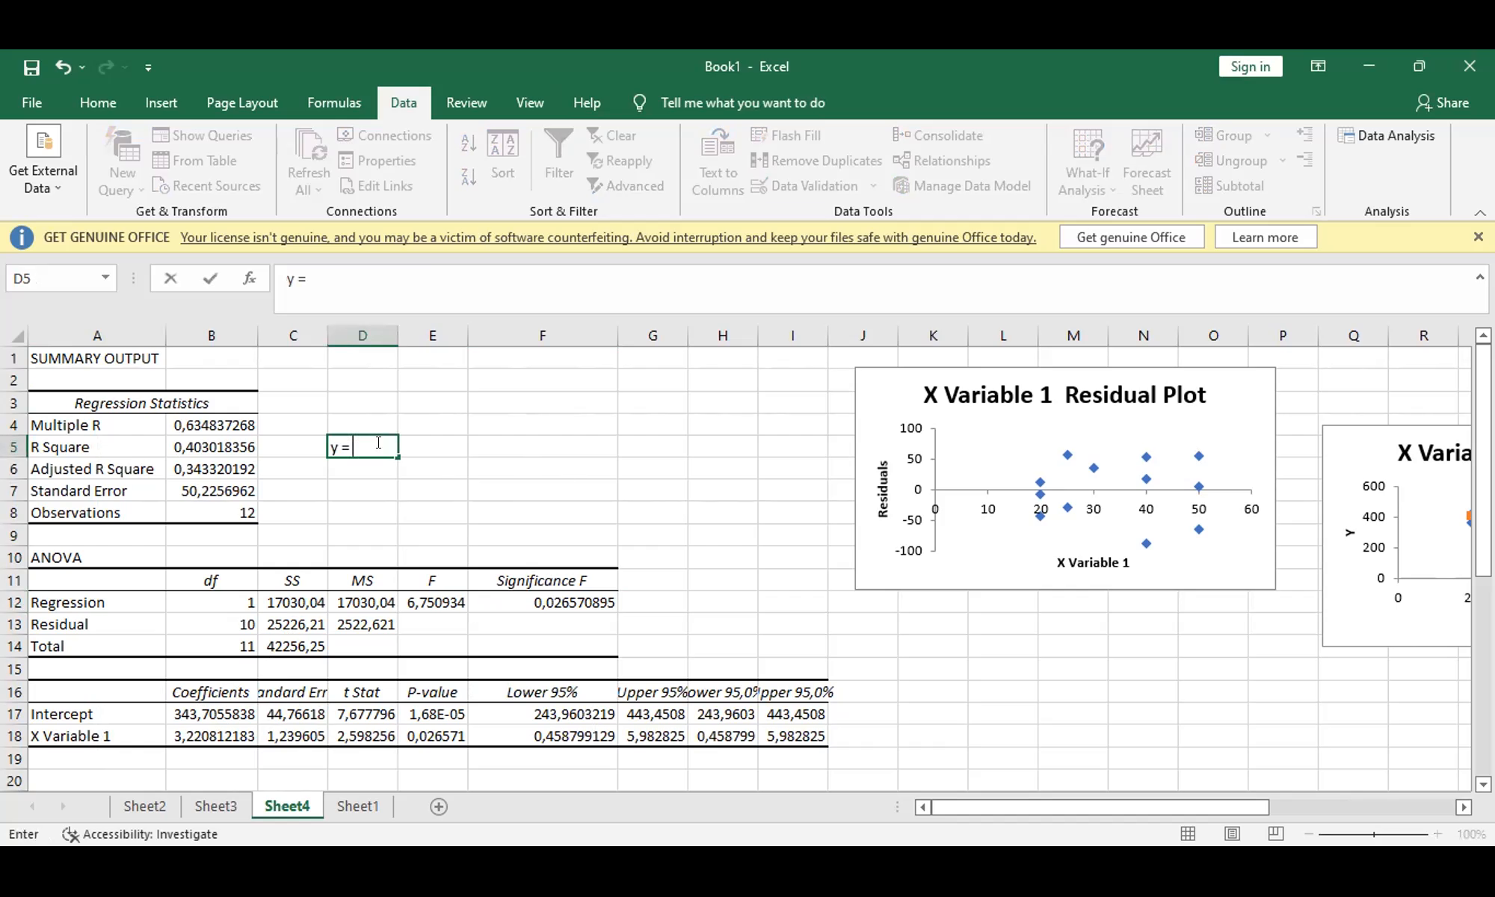
text(343,71 + 3,22x)
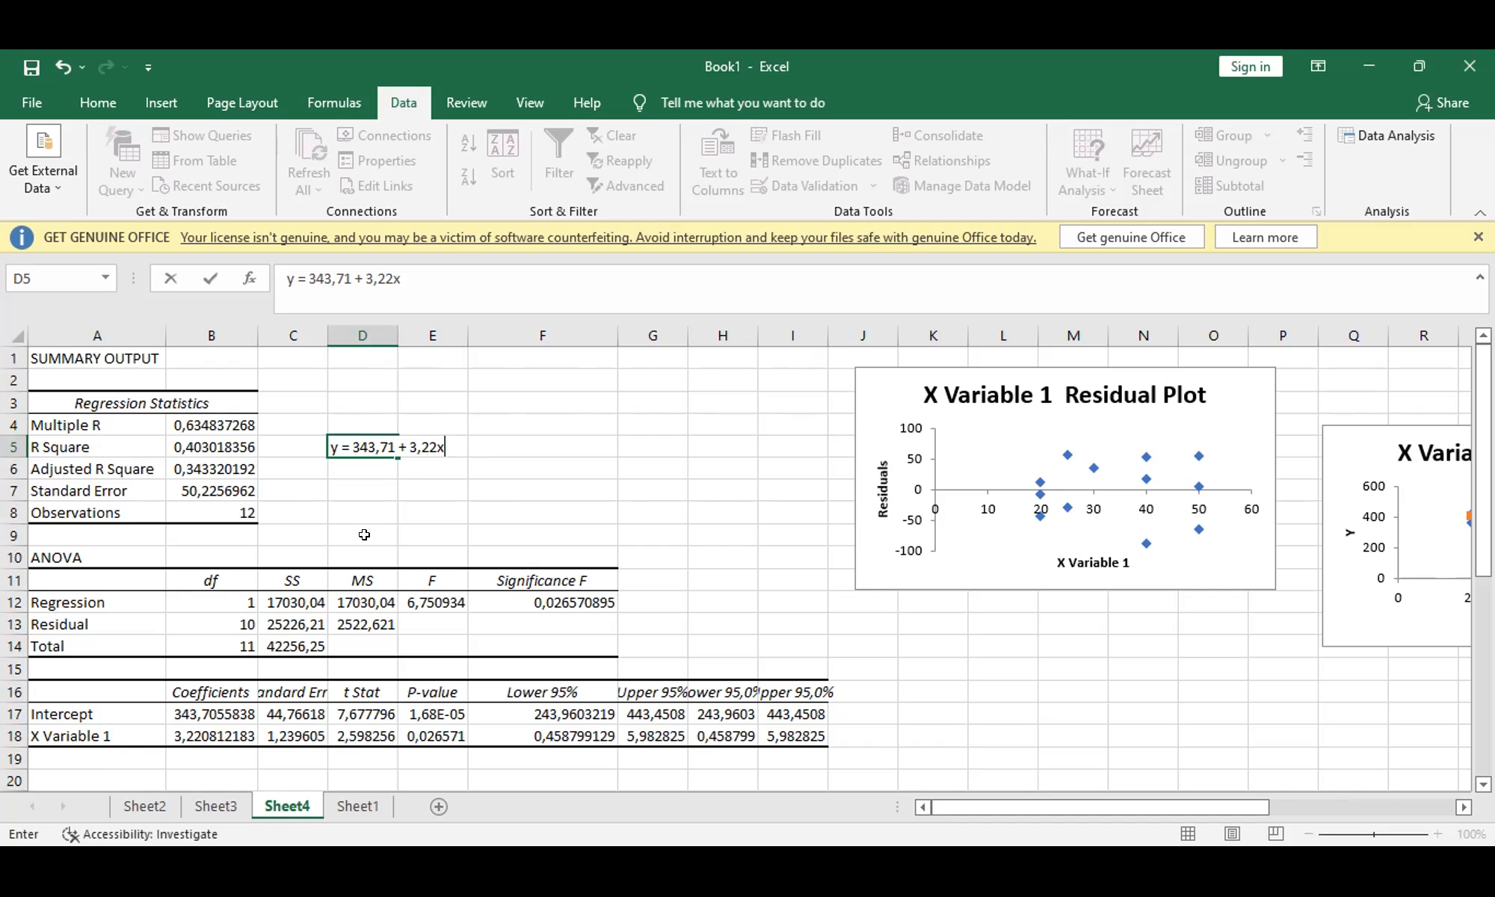
Step: Calculate a weekly sales prediction in cell D7 by adding the slope term of the regression equation to 343,71
click(346, 485)
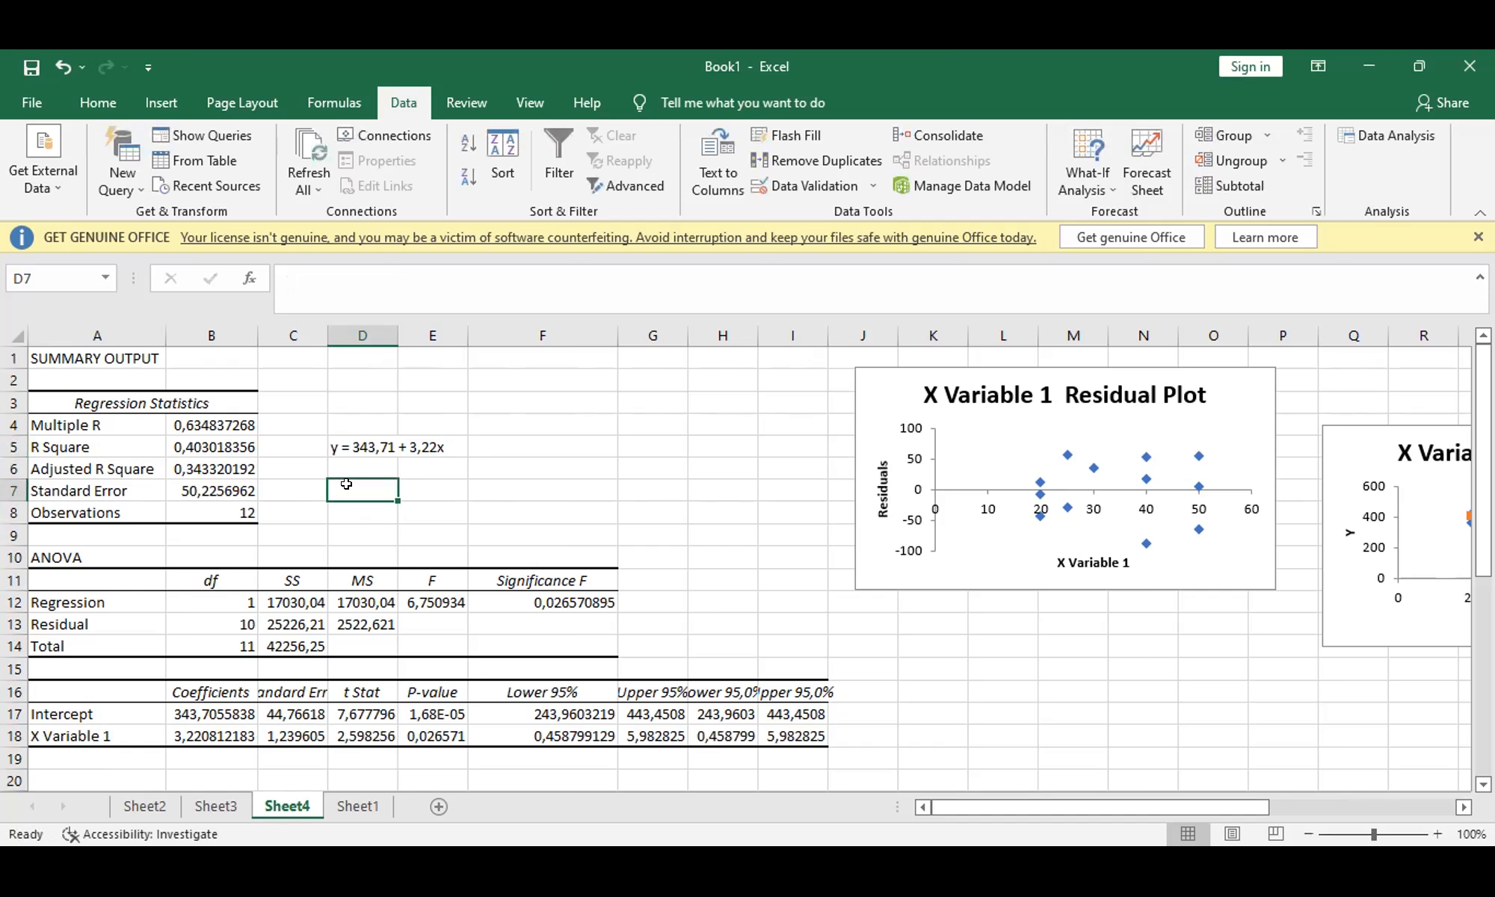
text(=343,71+)
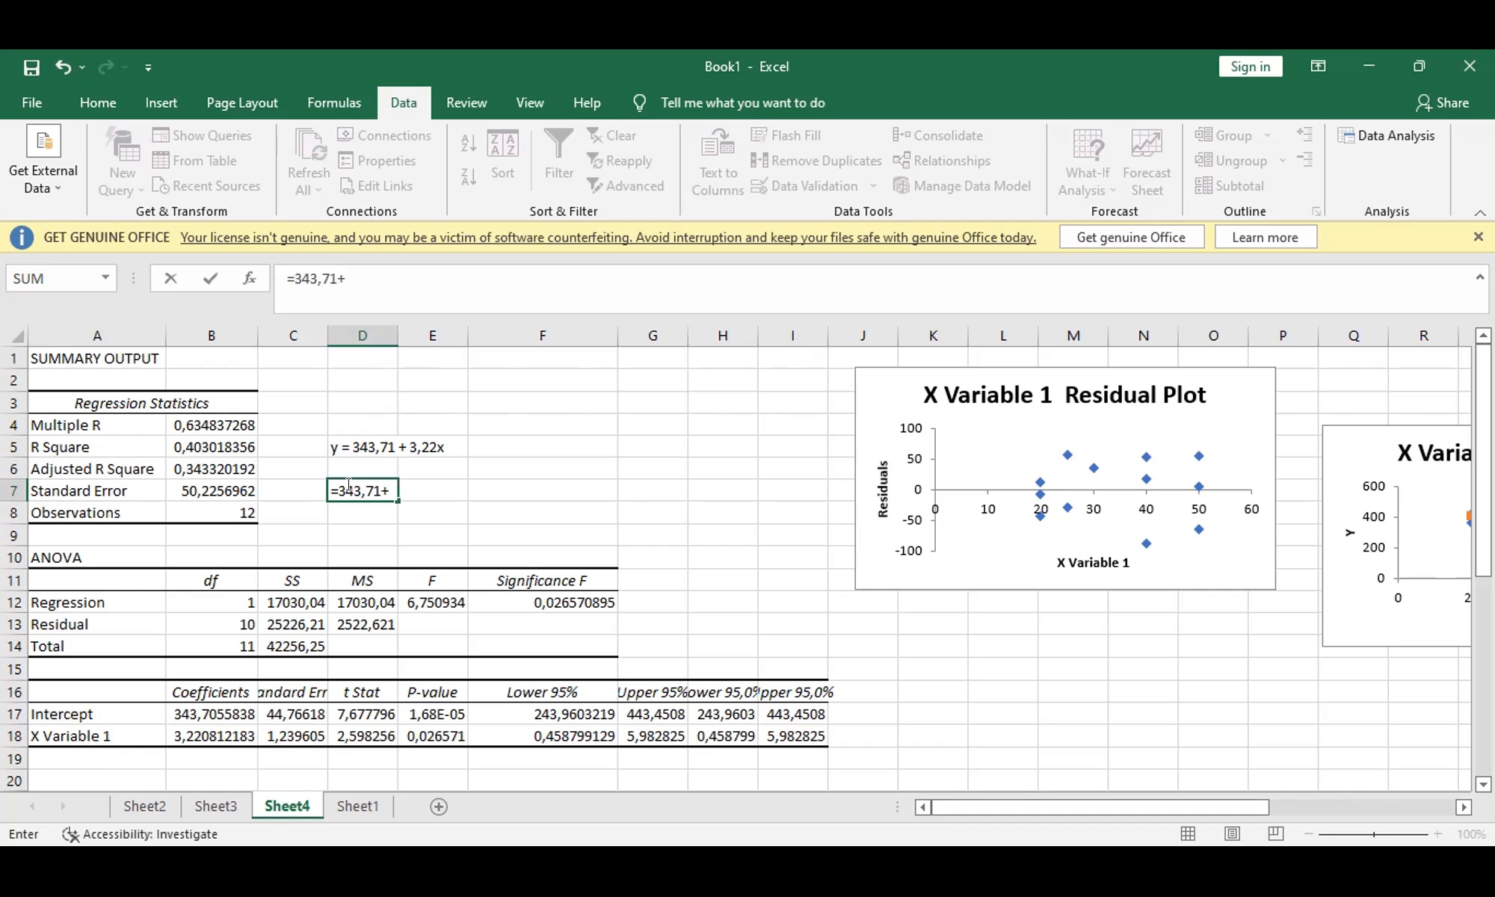
text(32.)
key(BackSpace)
text(,2)
key(Return)
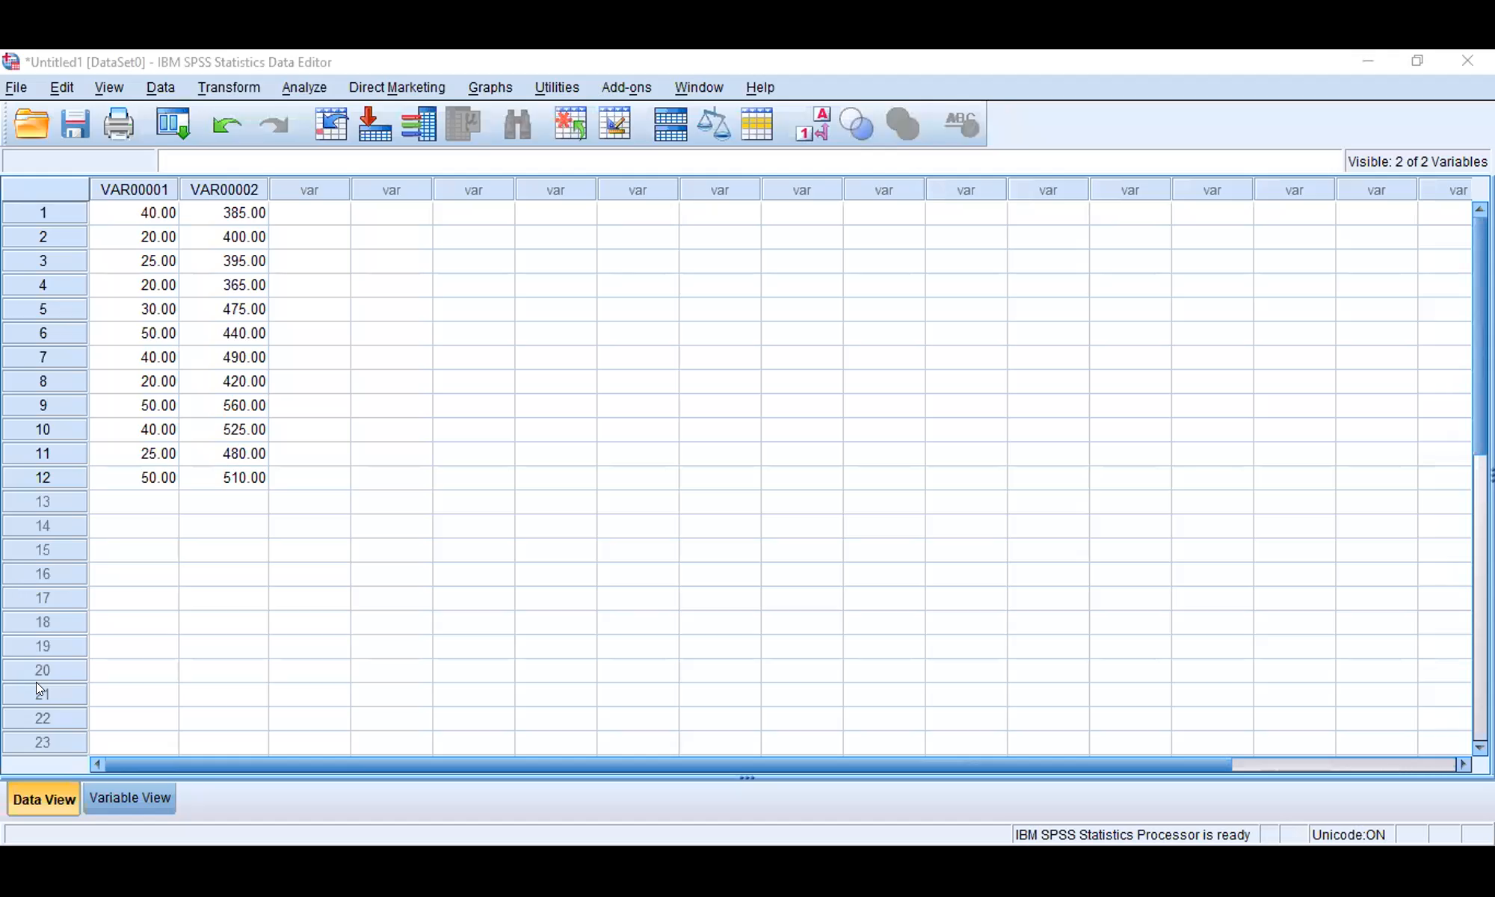
Step: Switch to the SPSS Statistics Data Editor and label VAR00001 as Biaya Iklan and VAR00002 as Penjualan
click(127, 791)
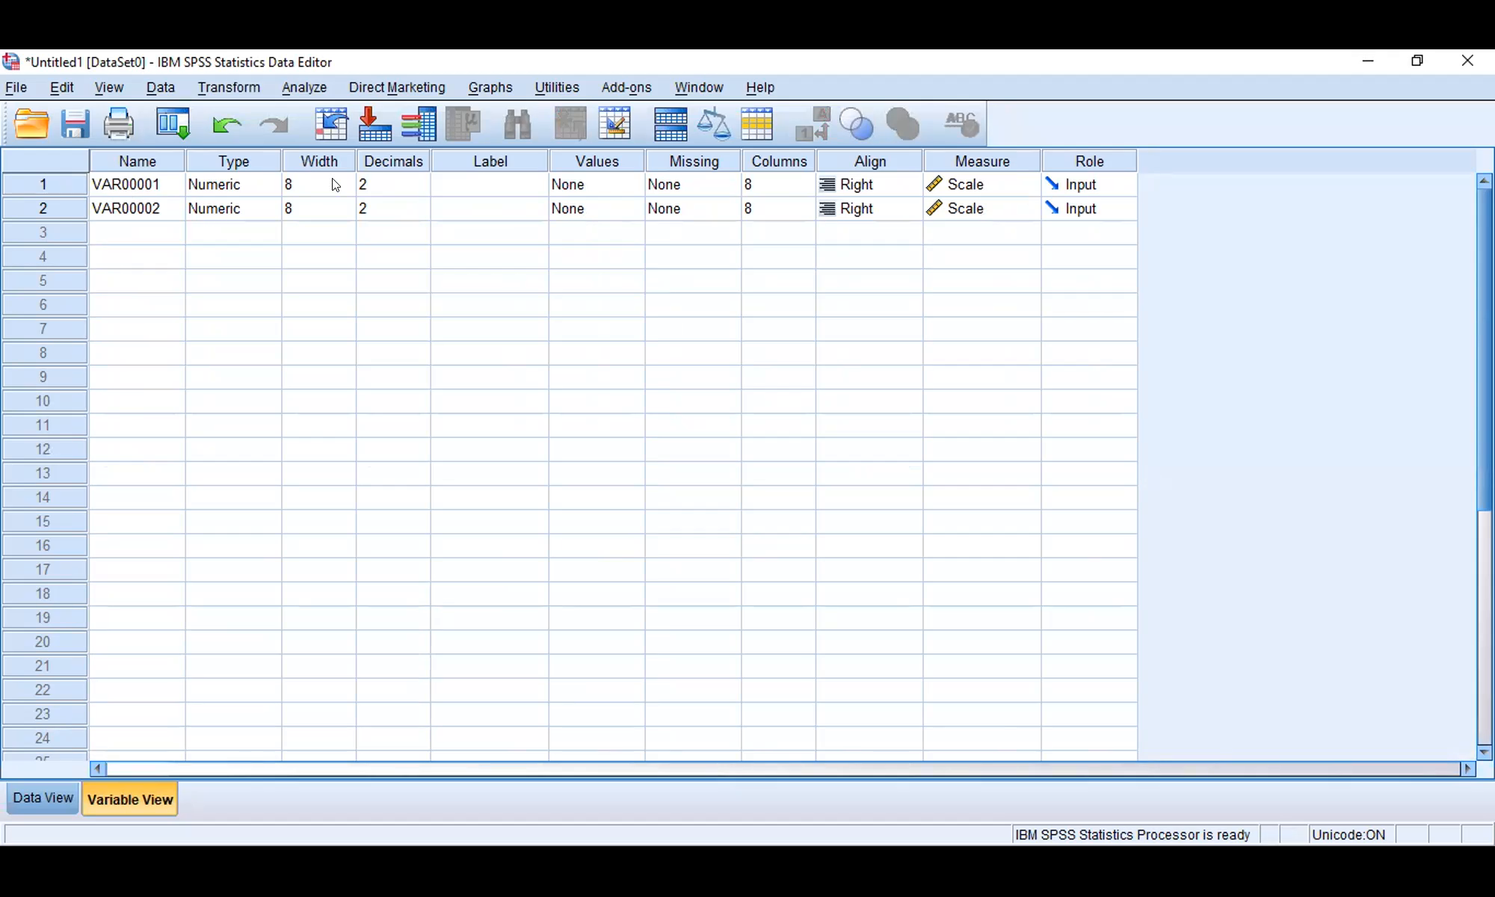
click(496, 184)
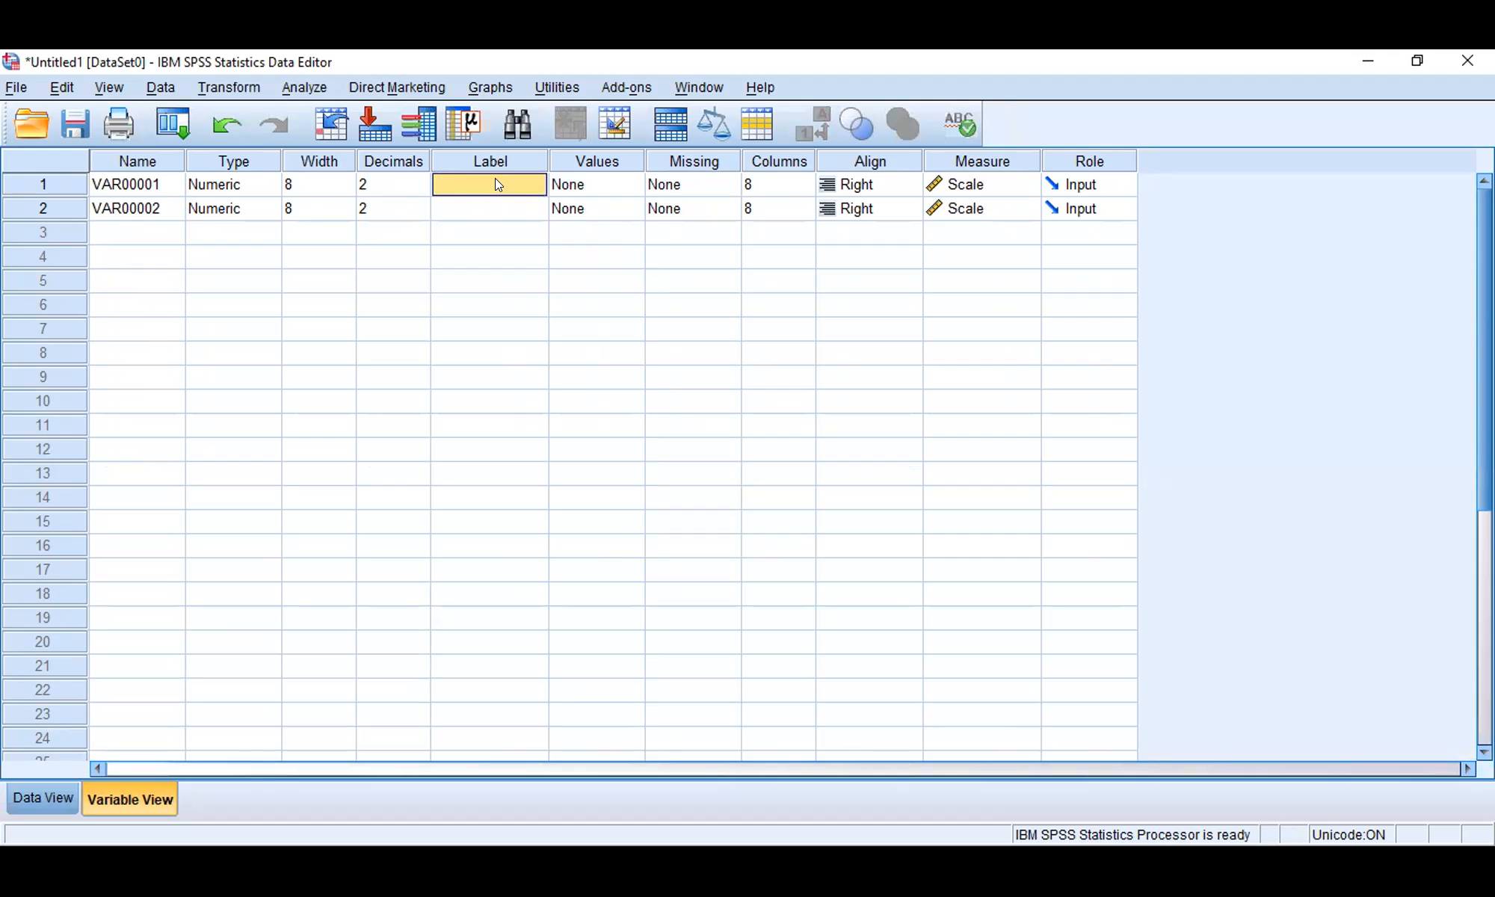
text(Biaya Iklan)
click(479, 213)
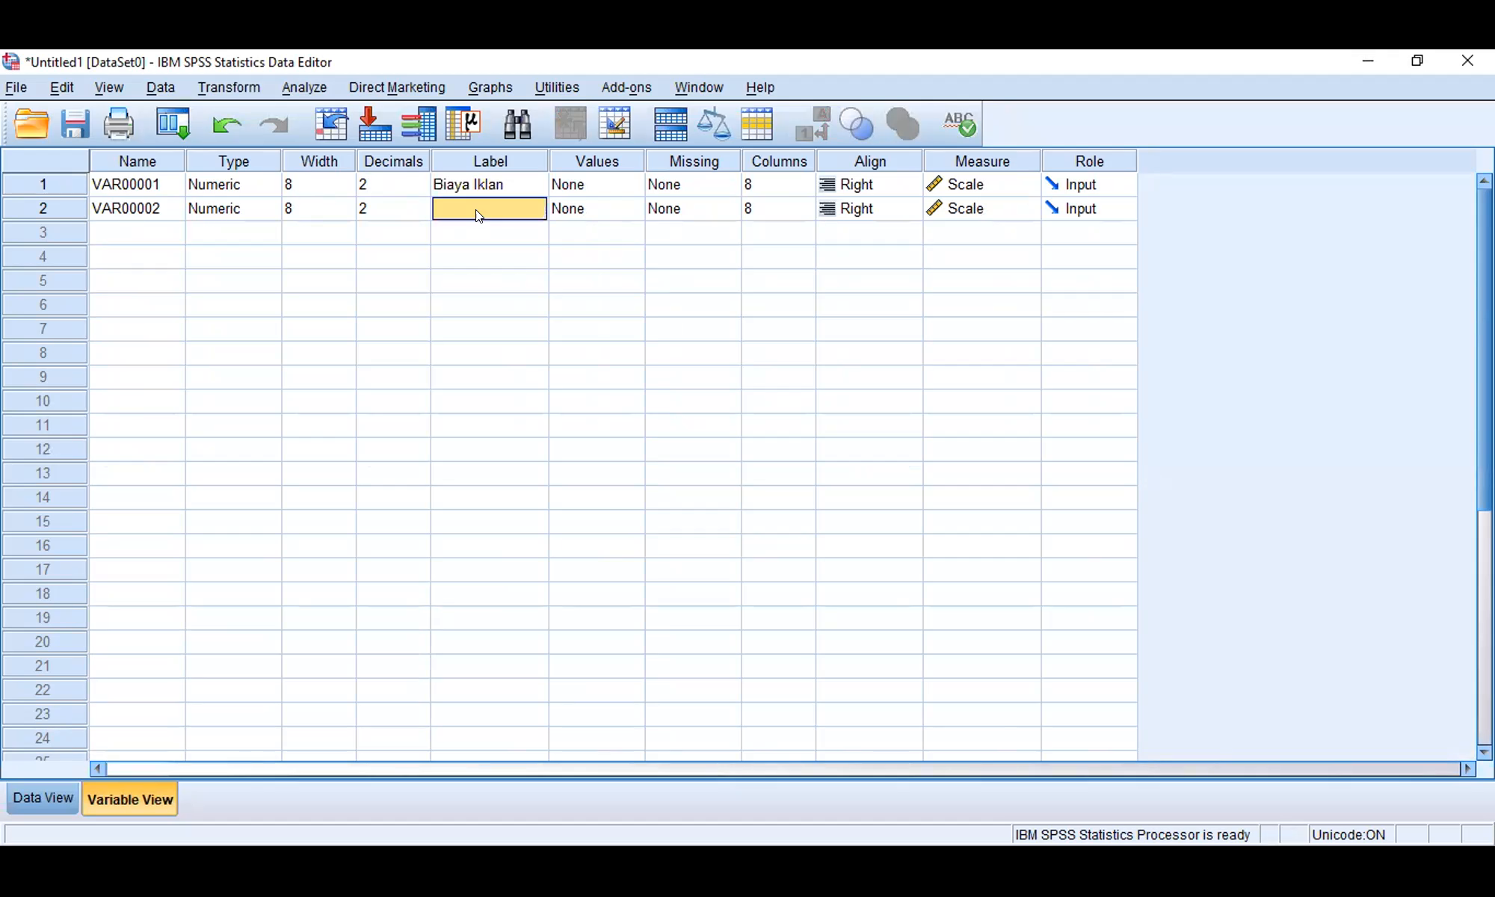
text(Penjualan)
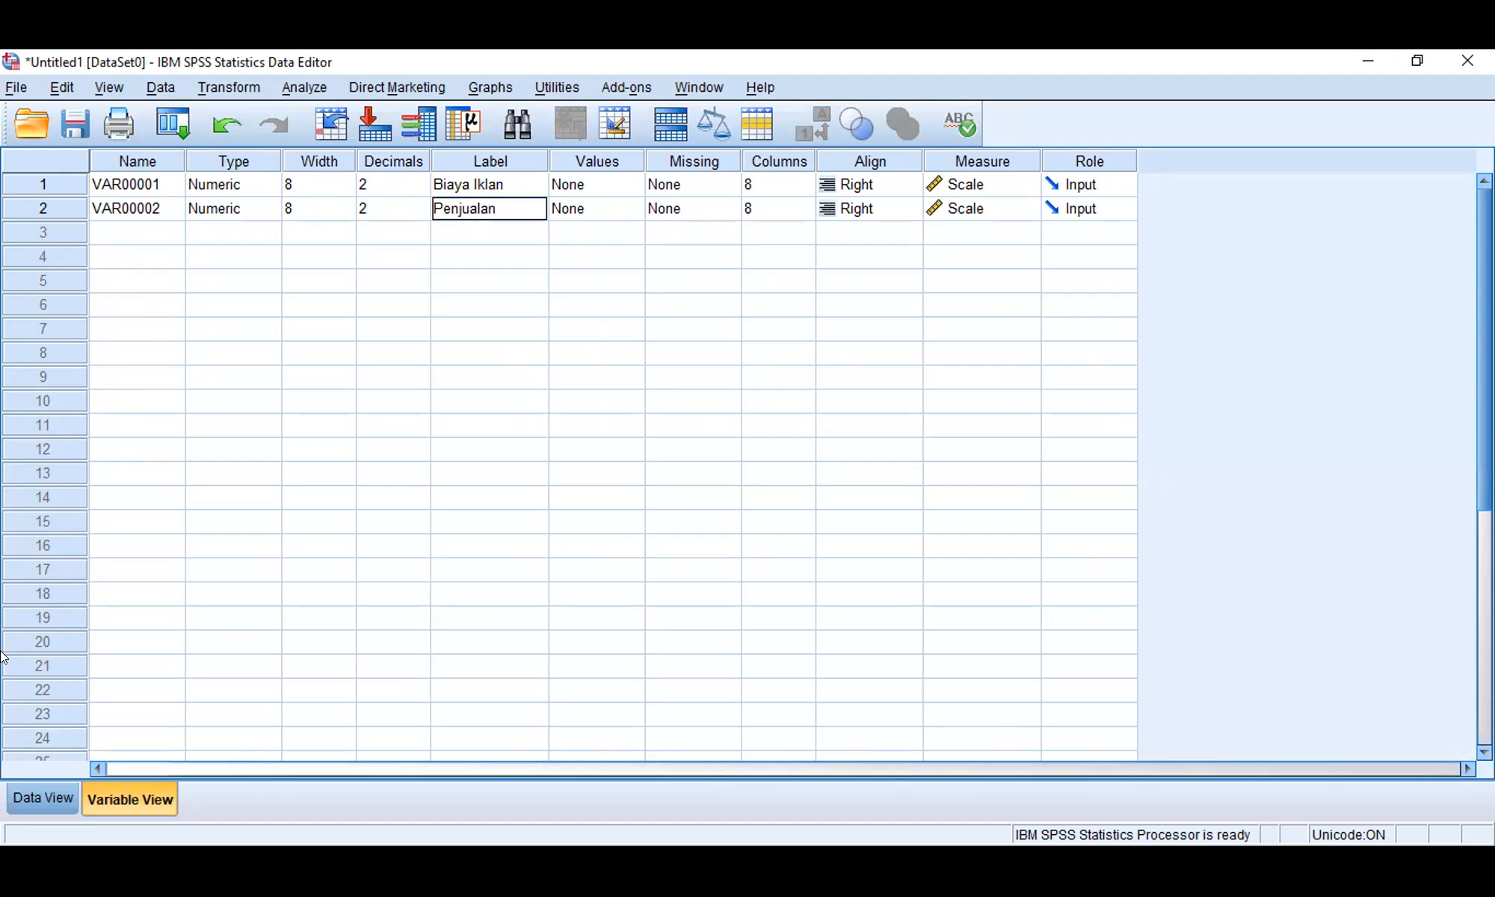
click(26, 798)
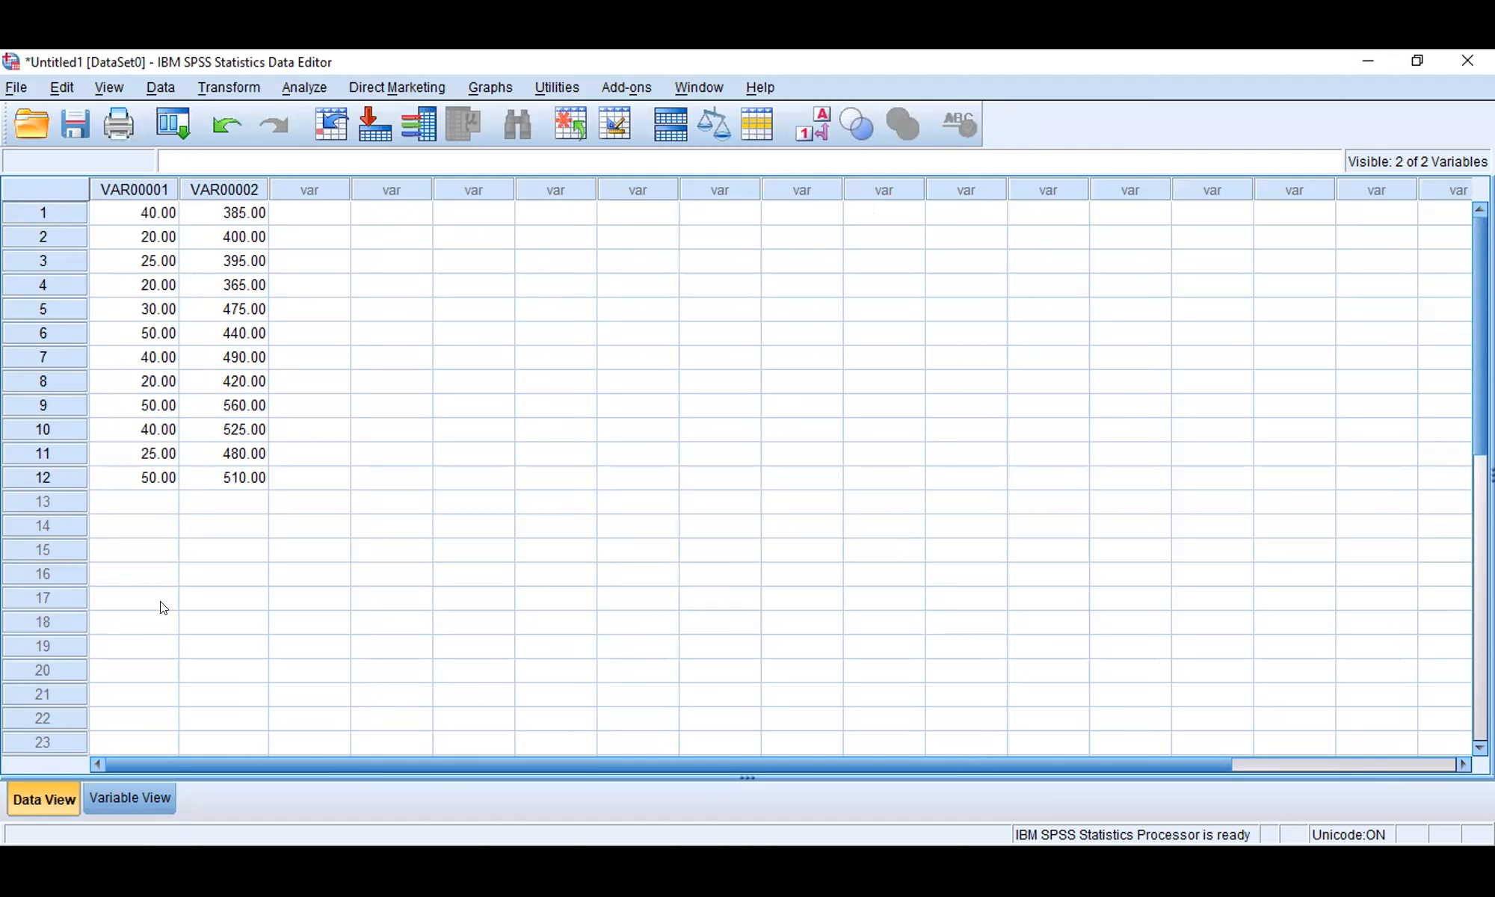
Step: Set the decimals of both VAR00001 and VAR00002 to 0 and return to the data values
click(147, 793)
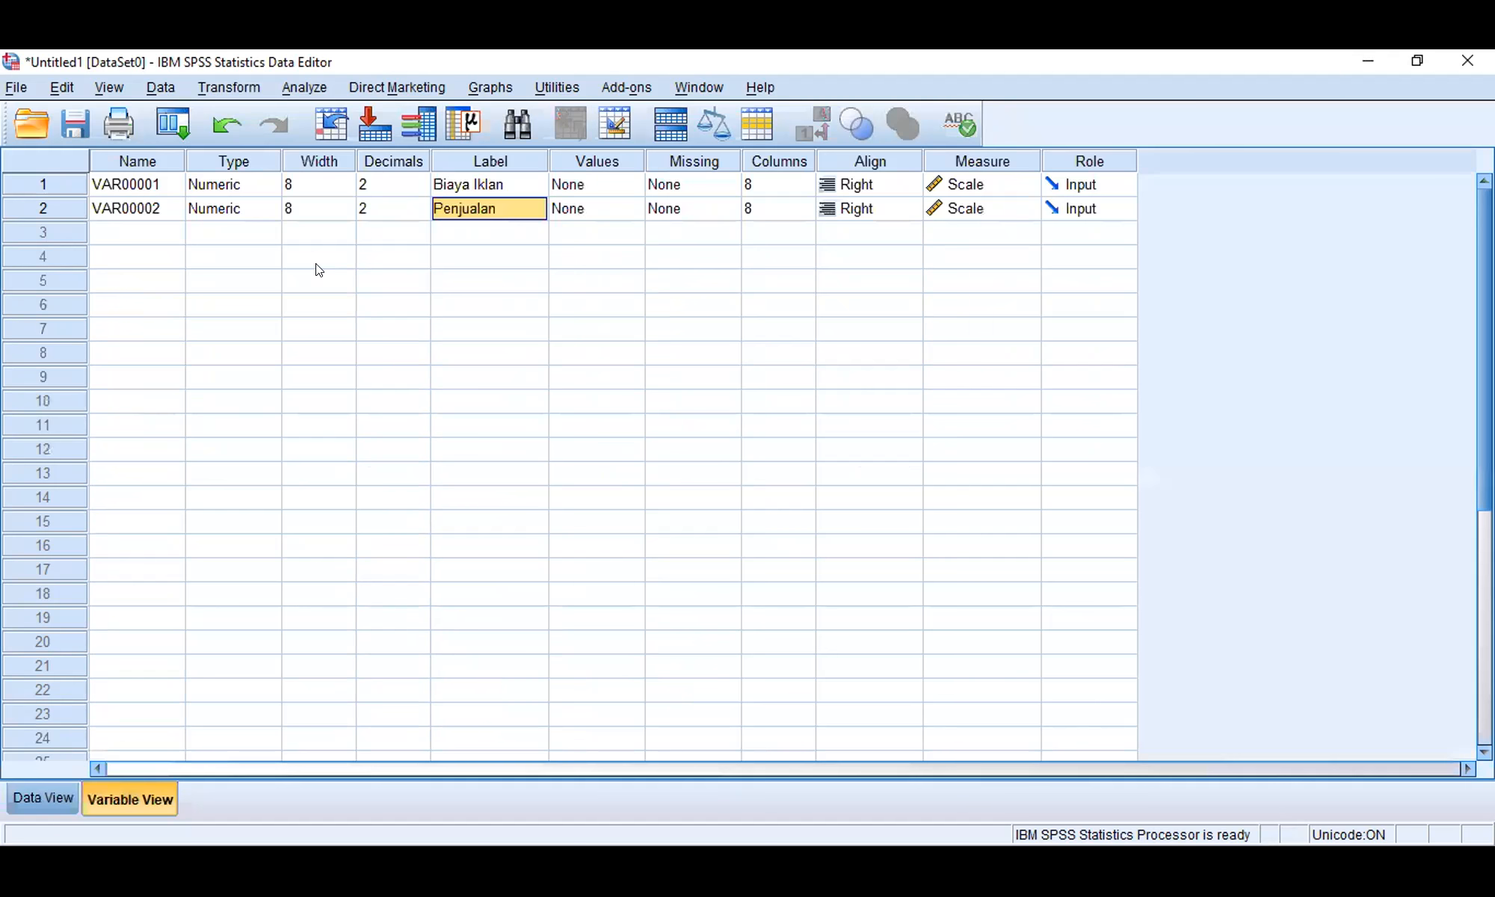
click(407, 187)
click(421, 190)
click(421, 190)
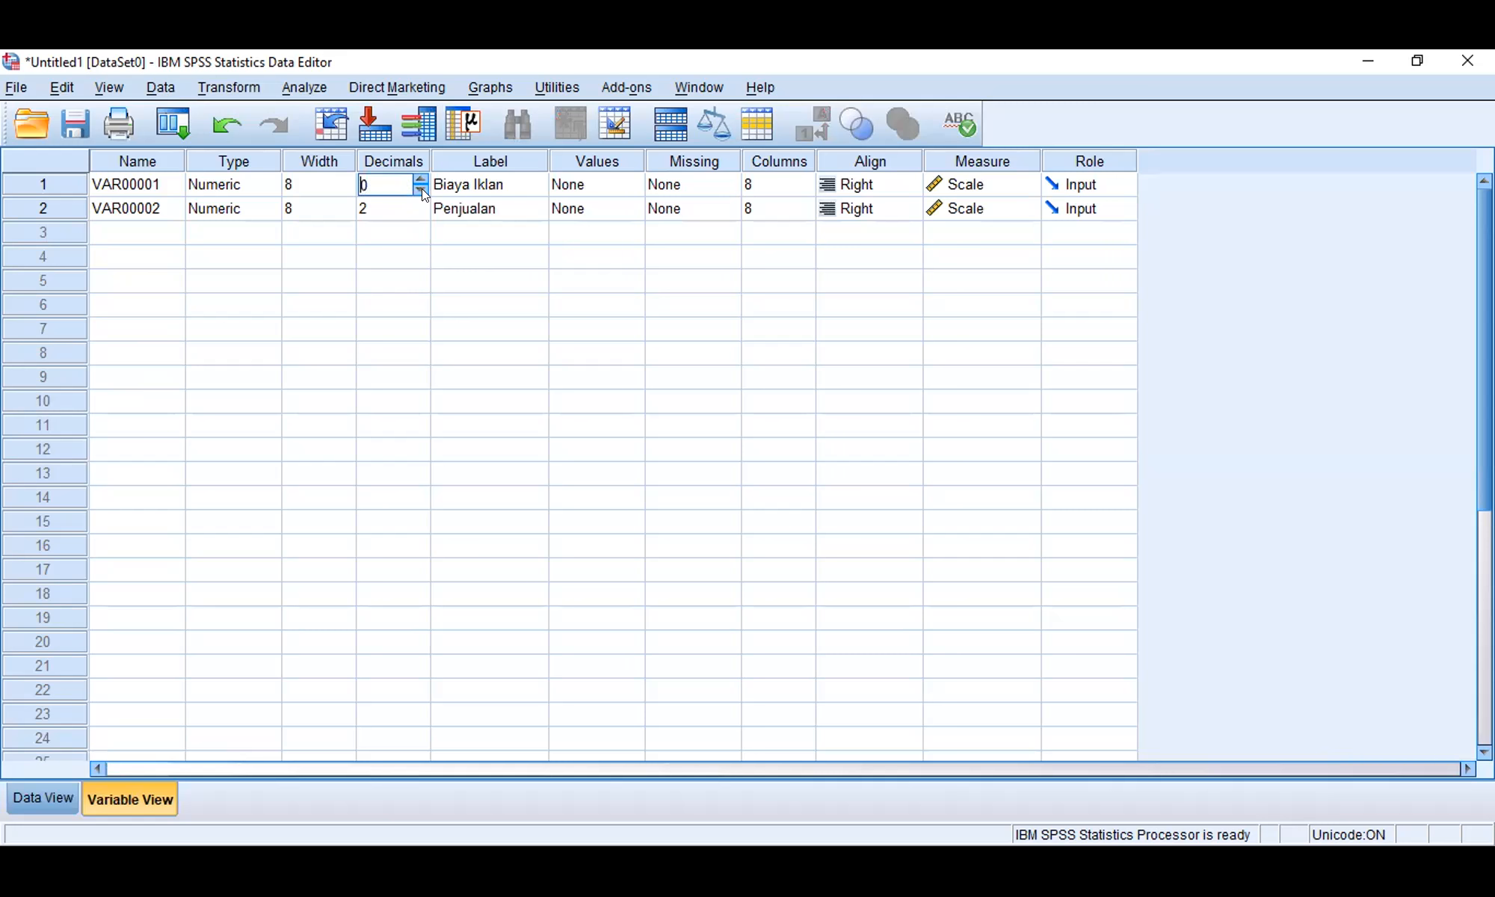
click(410, 210)
click(23, 797)
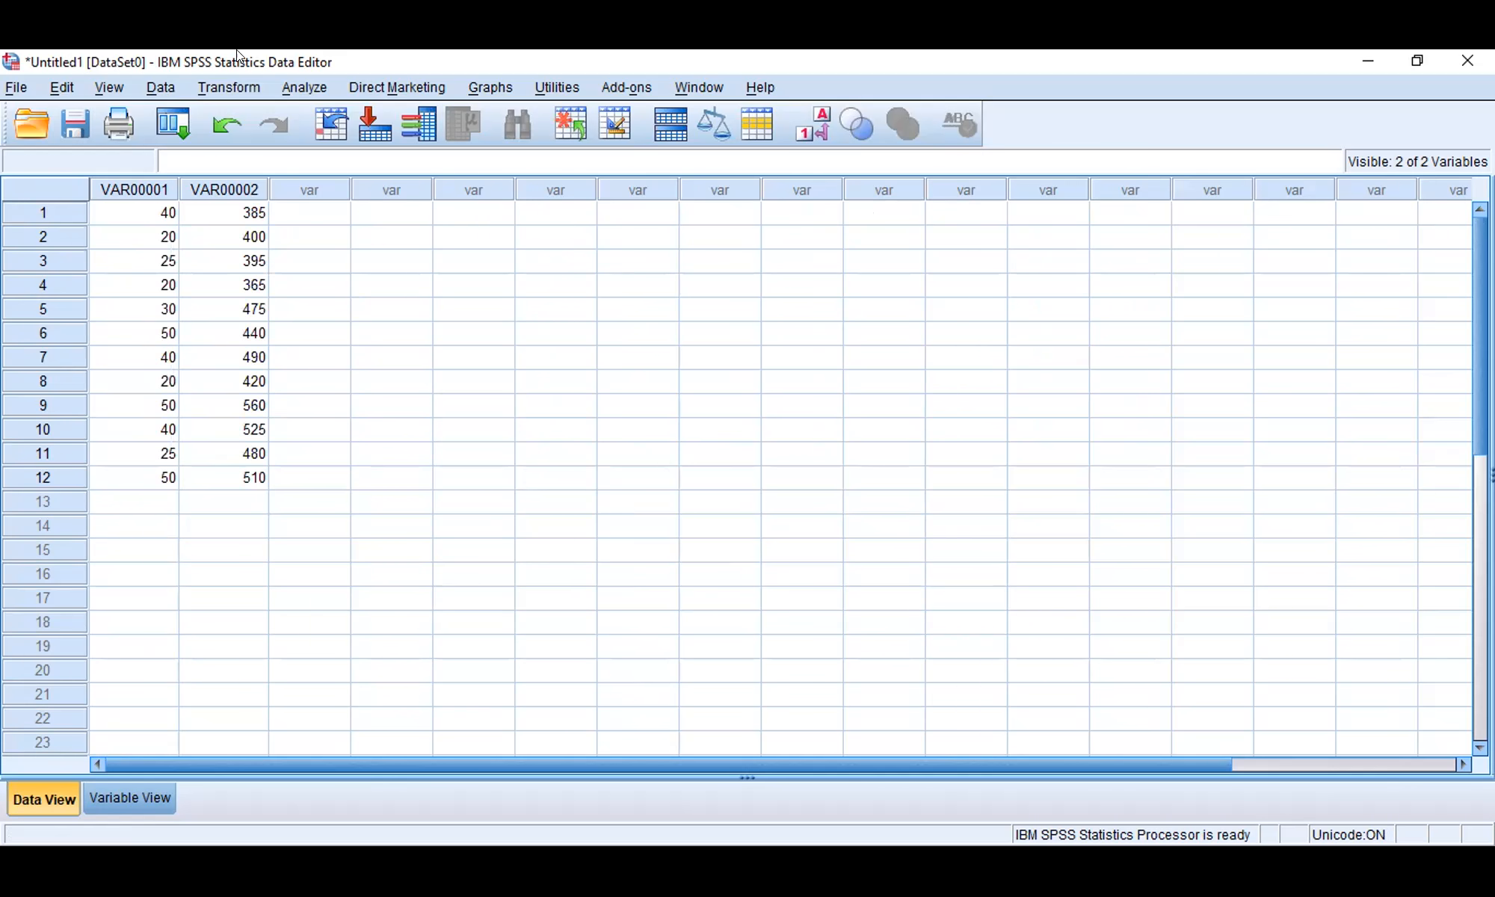
Step: Open the Linear Regression setup and clear the existing dependent and independent variable assignments
click(229, 88)
click(305, 87)
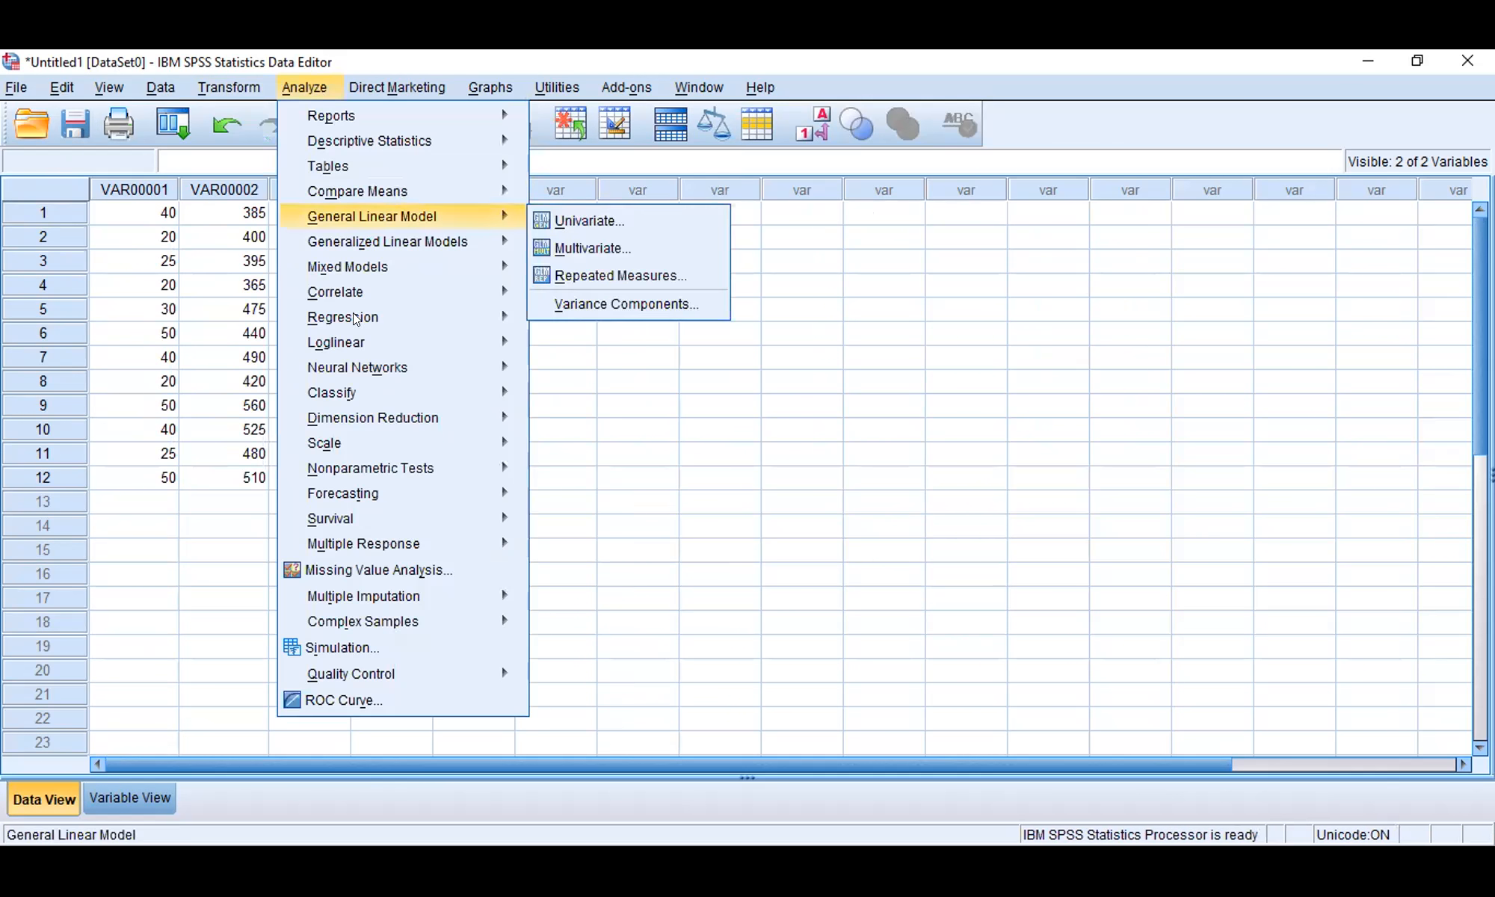
mouse_move(474, 316)
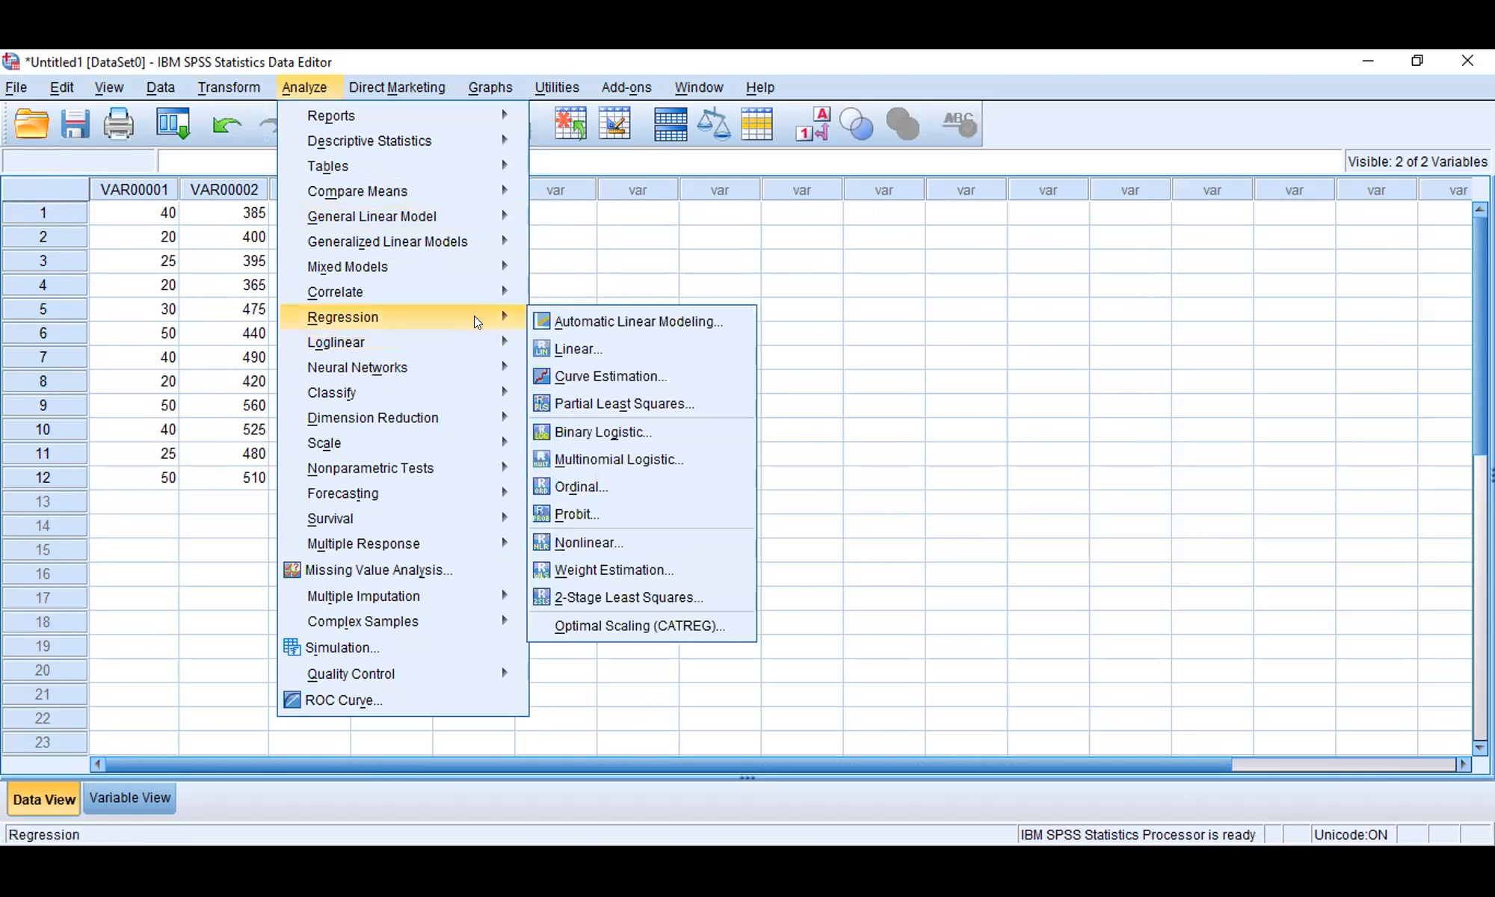
click(577, 351)
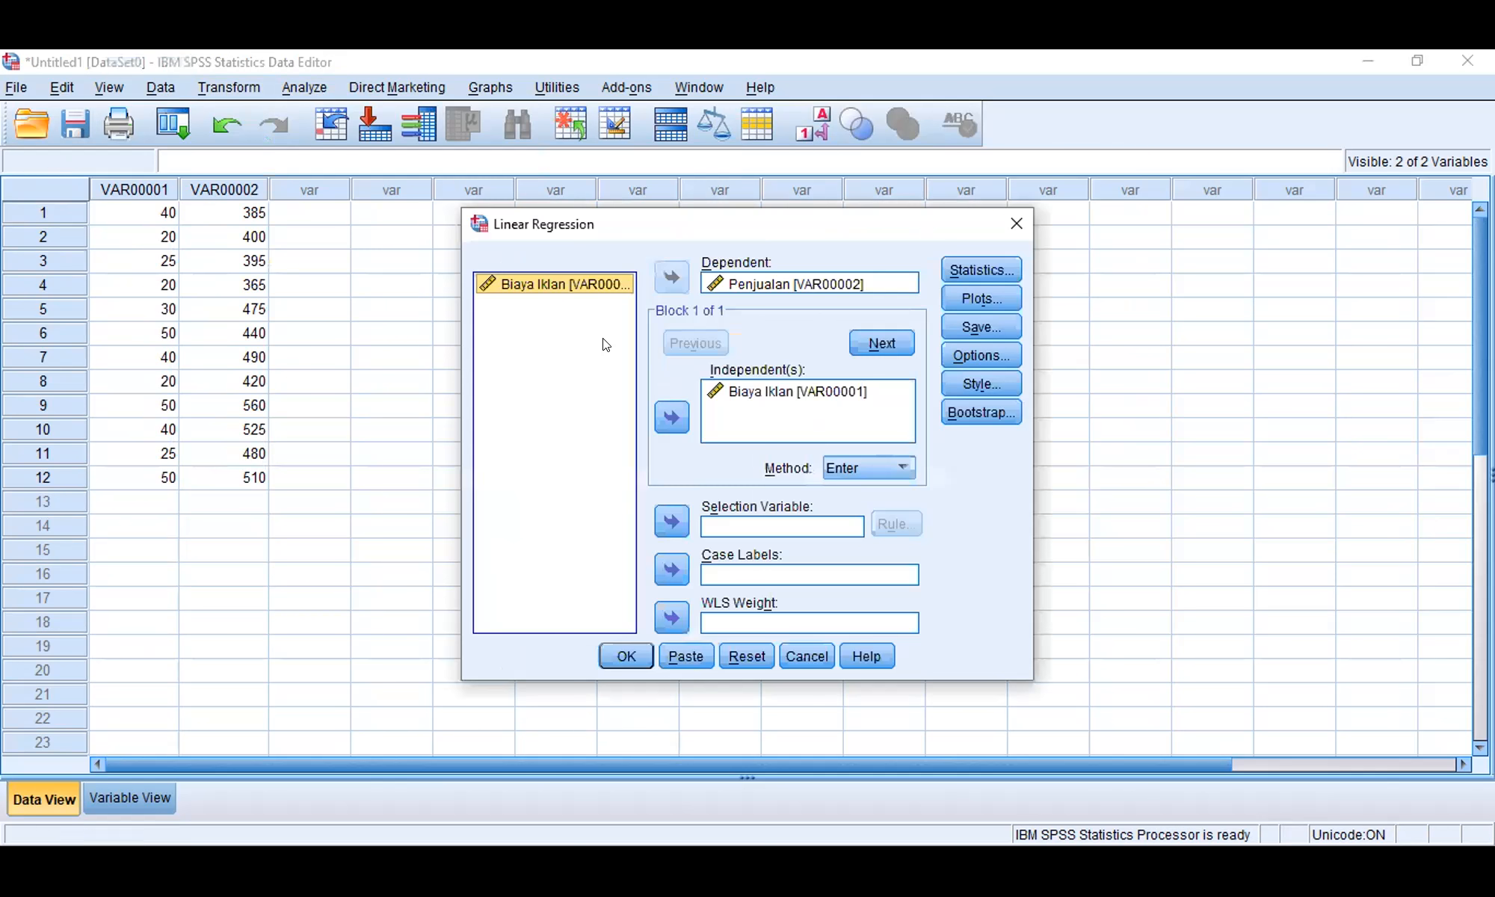
click(730, 391)
click(672, 416)
click(748, 284)
click(673, 275)
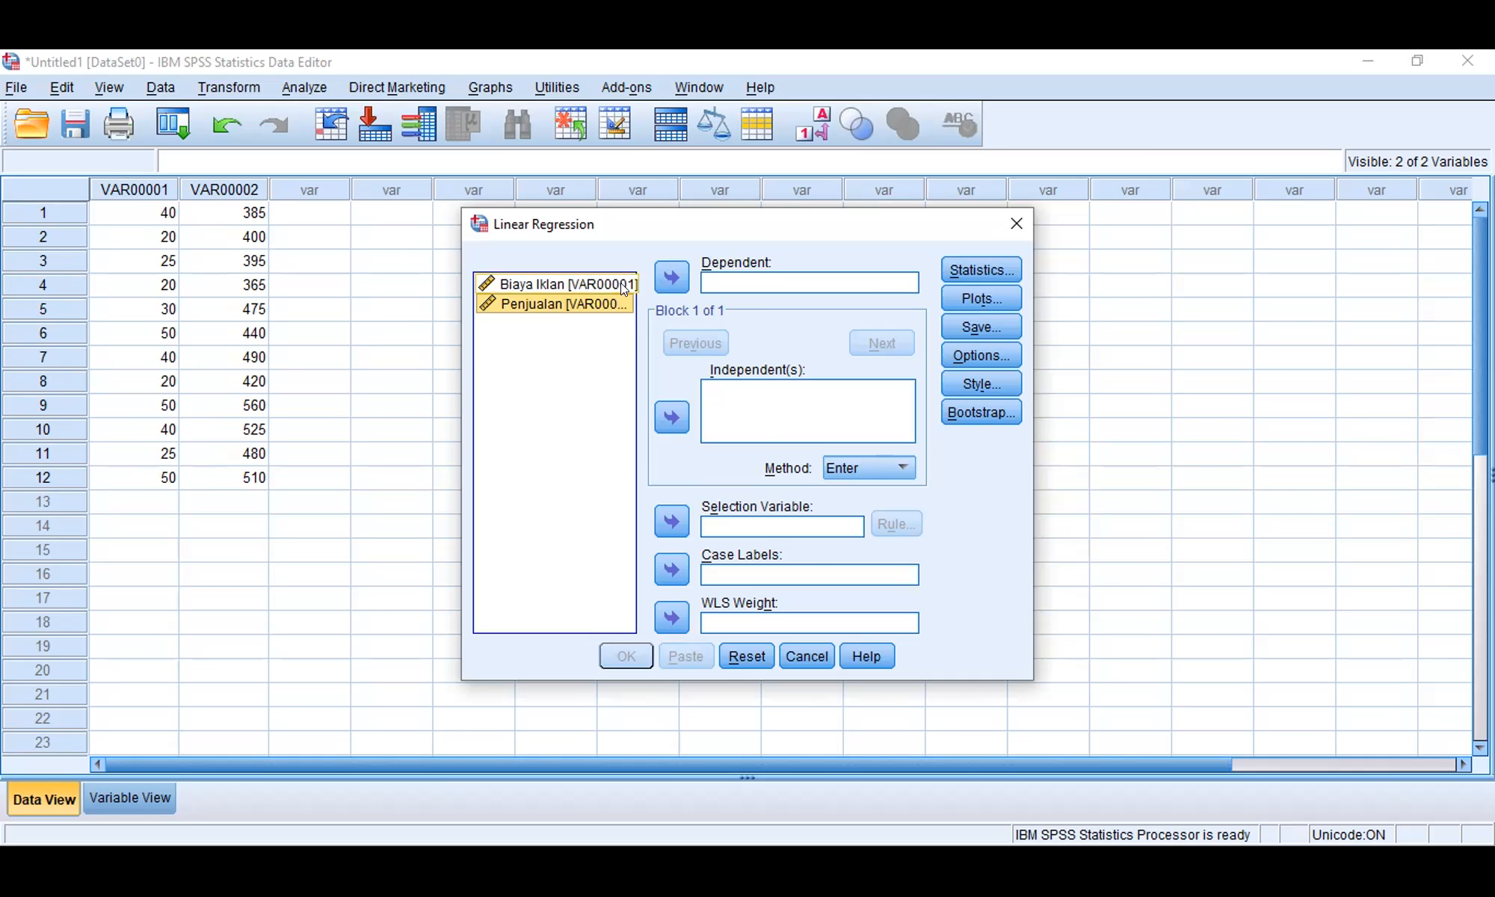
Step: Assign Penjualan as the dependent variable and Biaya Iklan as the independent variable of the regression
click(658, 275)
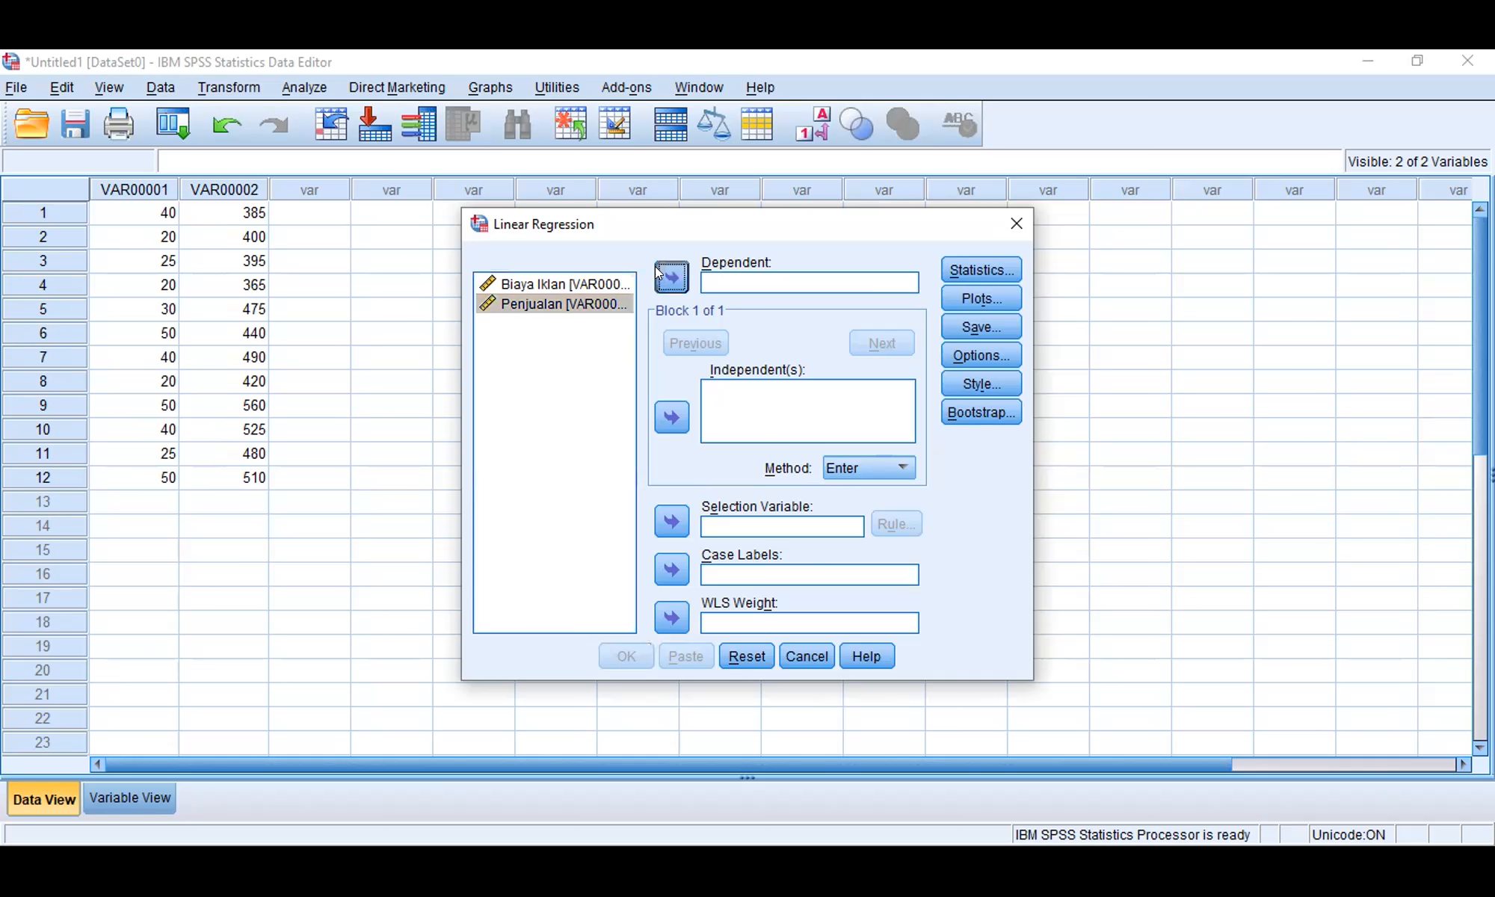
click(596, 285)
click(671, 420)
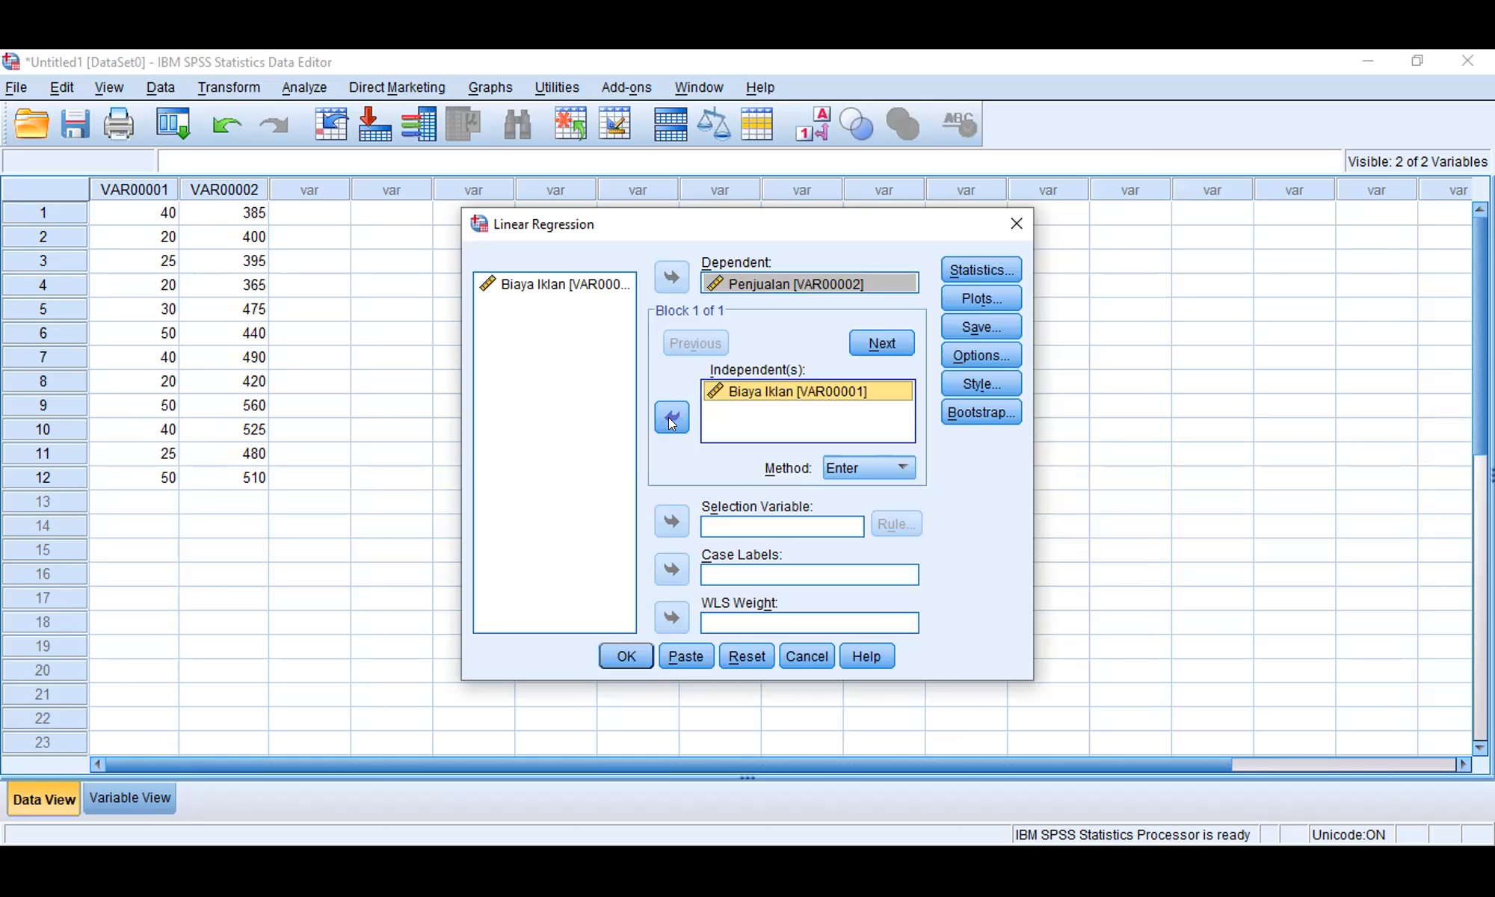
Step: Enable Descriptives, R squared change, Confidence intervals and Covariance matrix in the regression statistics
click(980, 271)
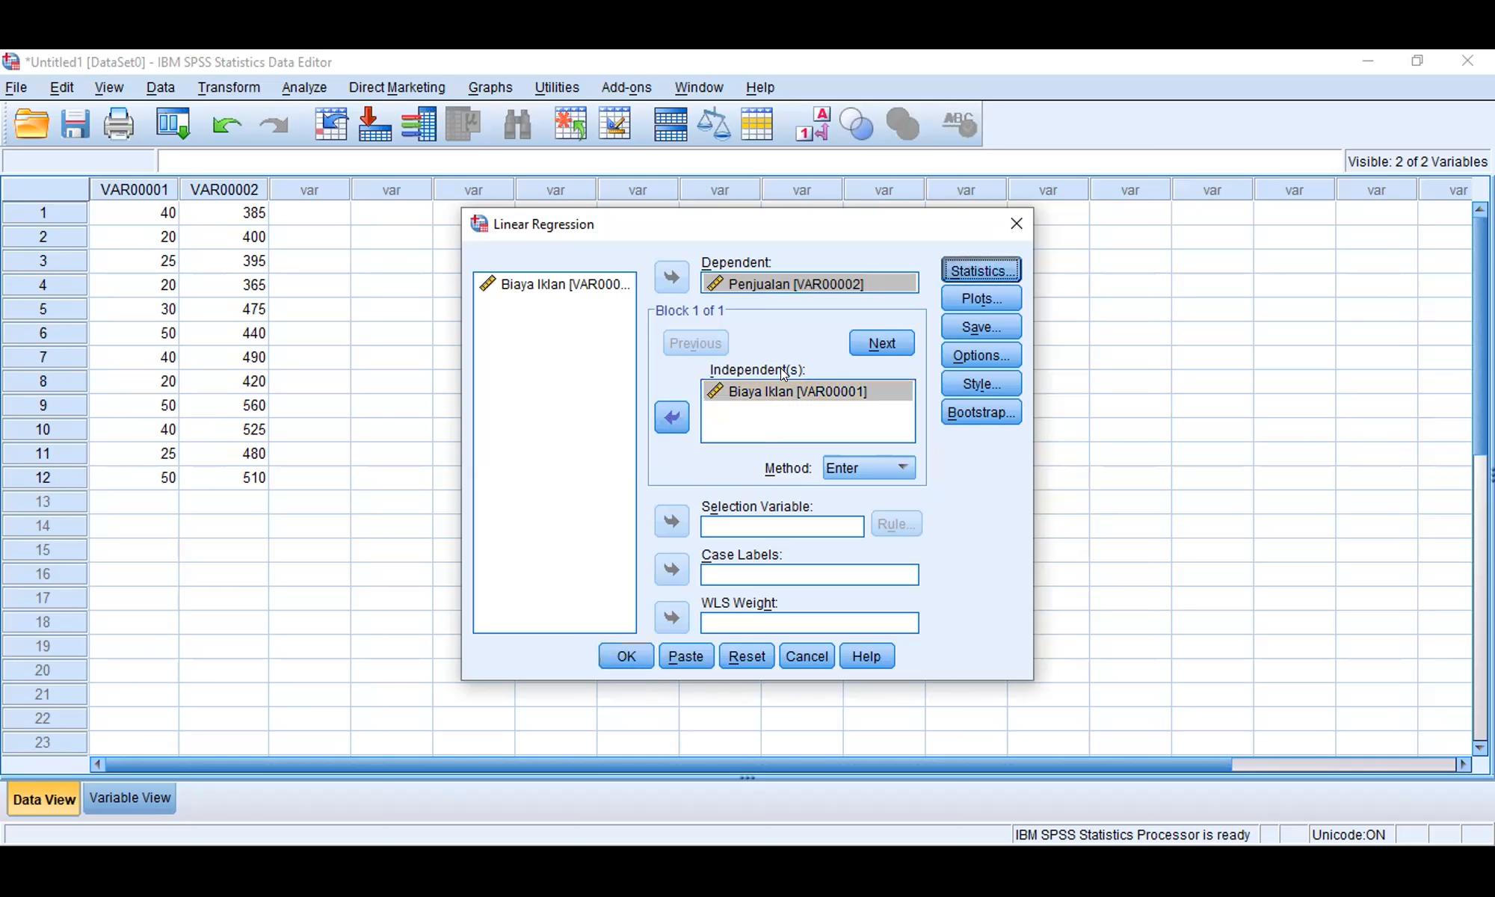
click(738, 368)
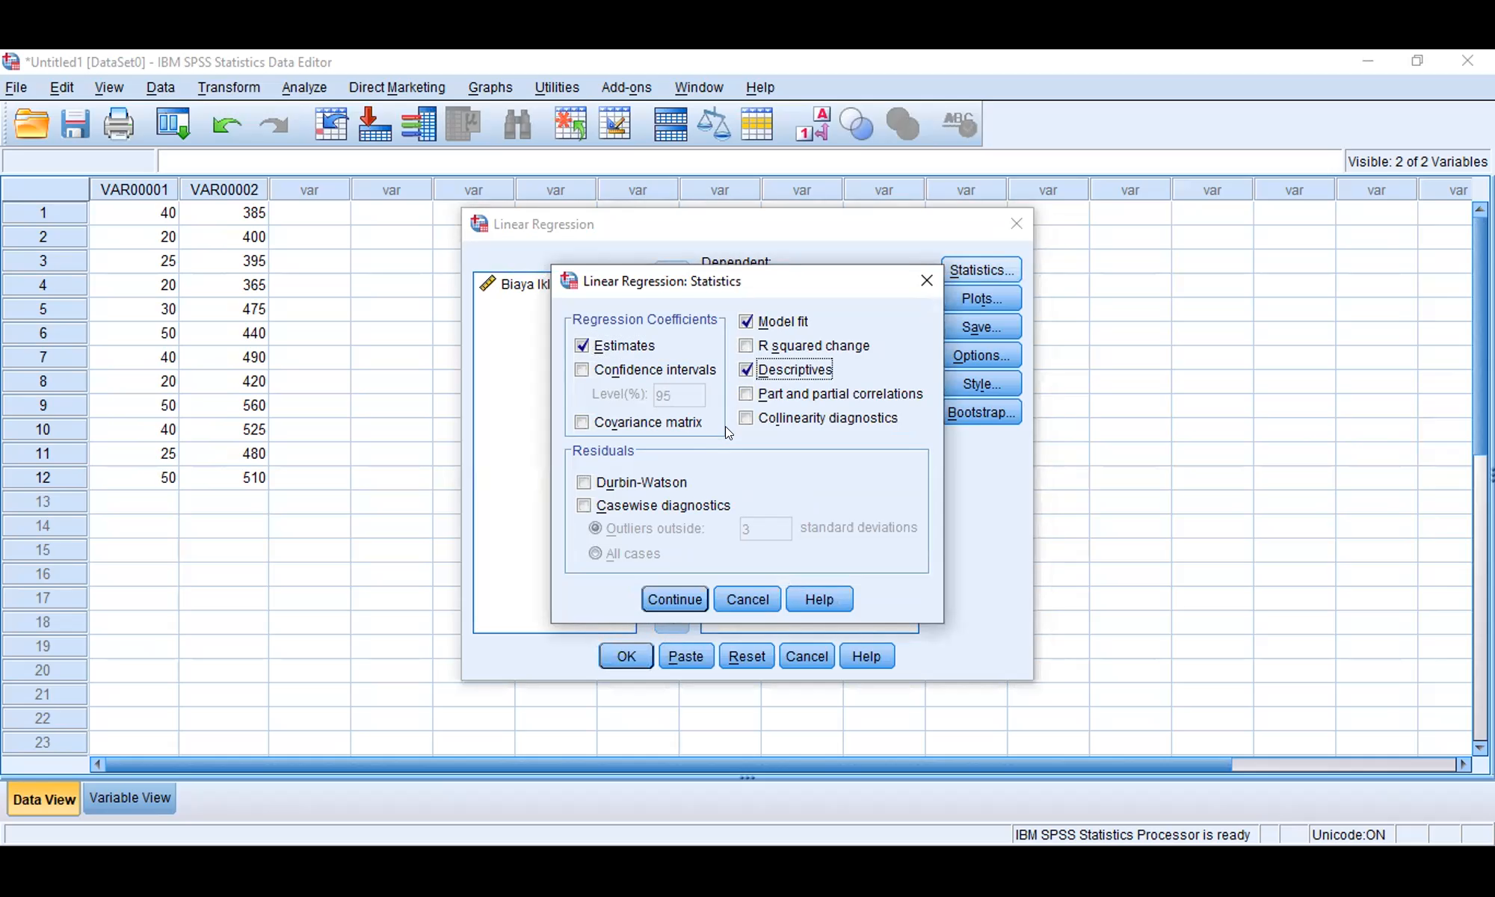
click(745, 345)
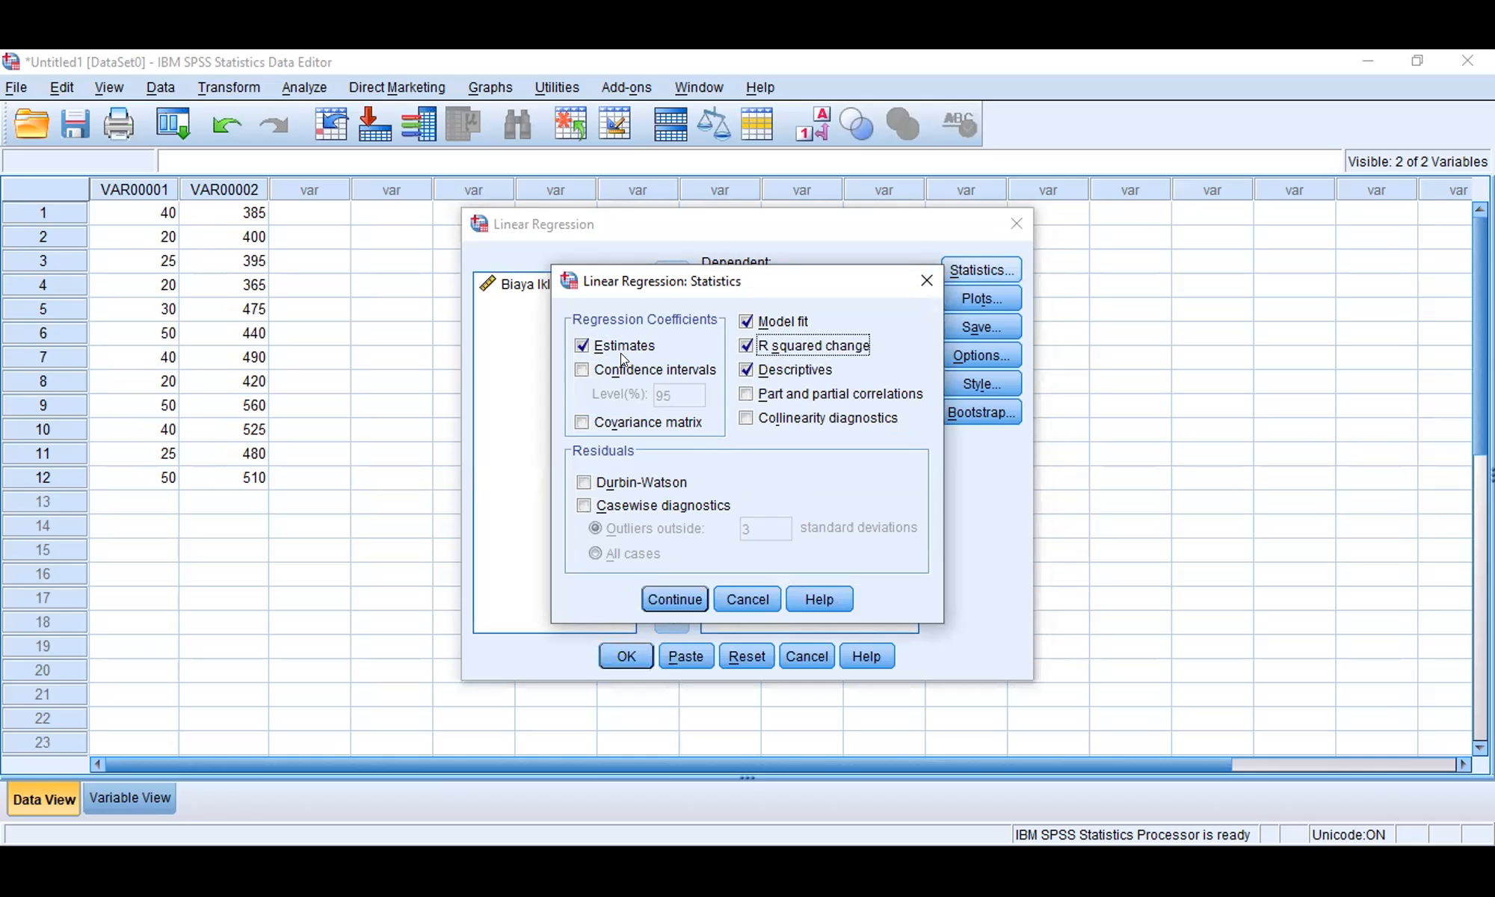
click(580, 376)
click(581, 423)
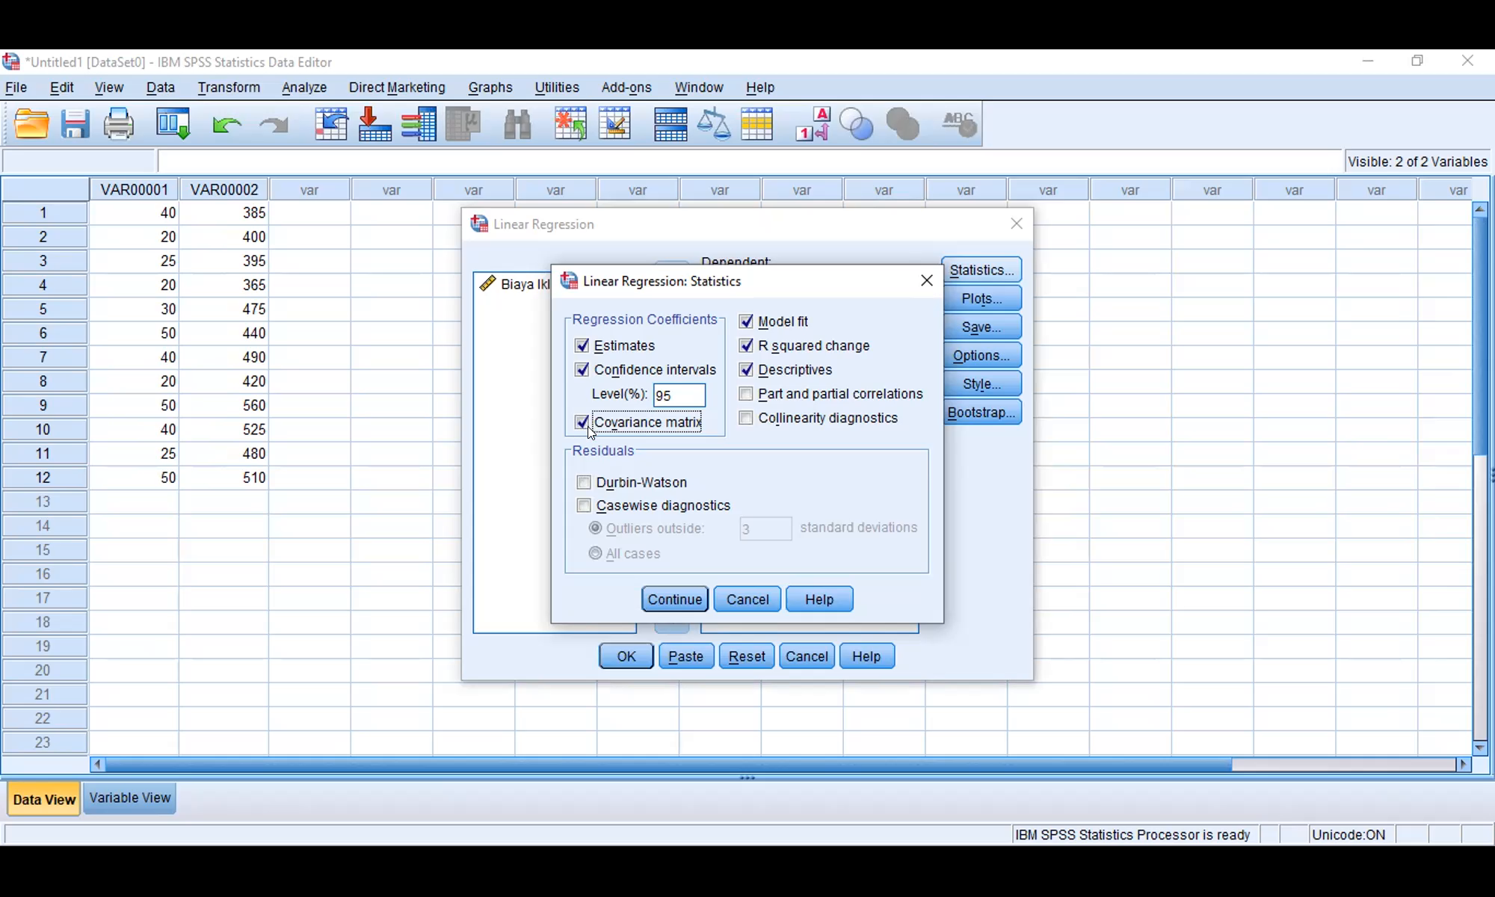
Step: Add part and partial correlations, collinearity diagnostics, Durbin-Watson and casewise diagnostics to the regression statistics, and accept the selection
click(746, 395)
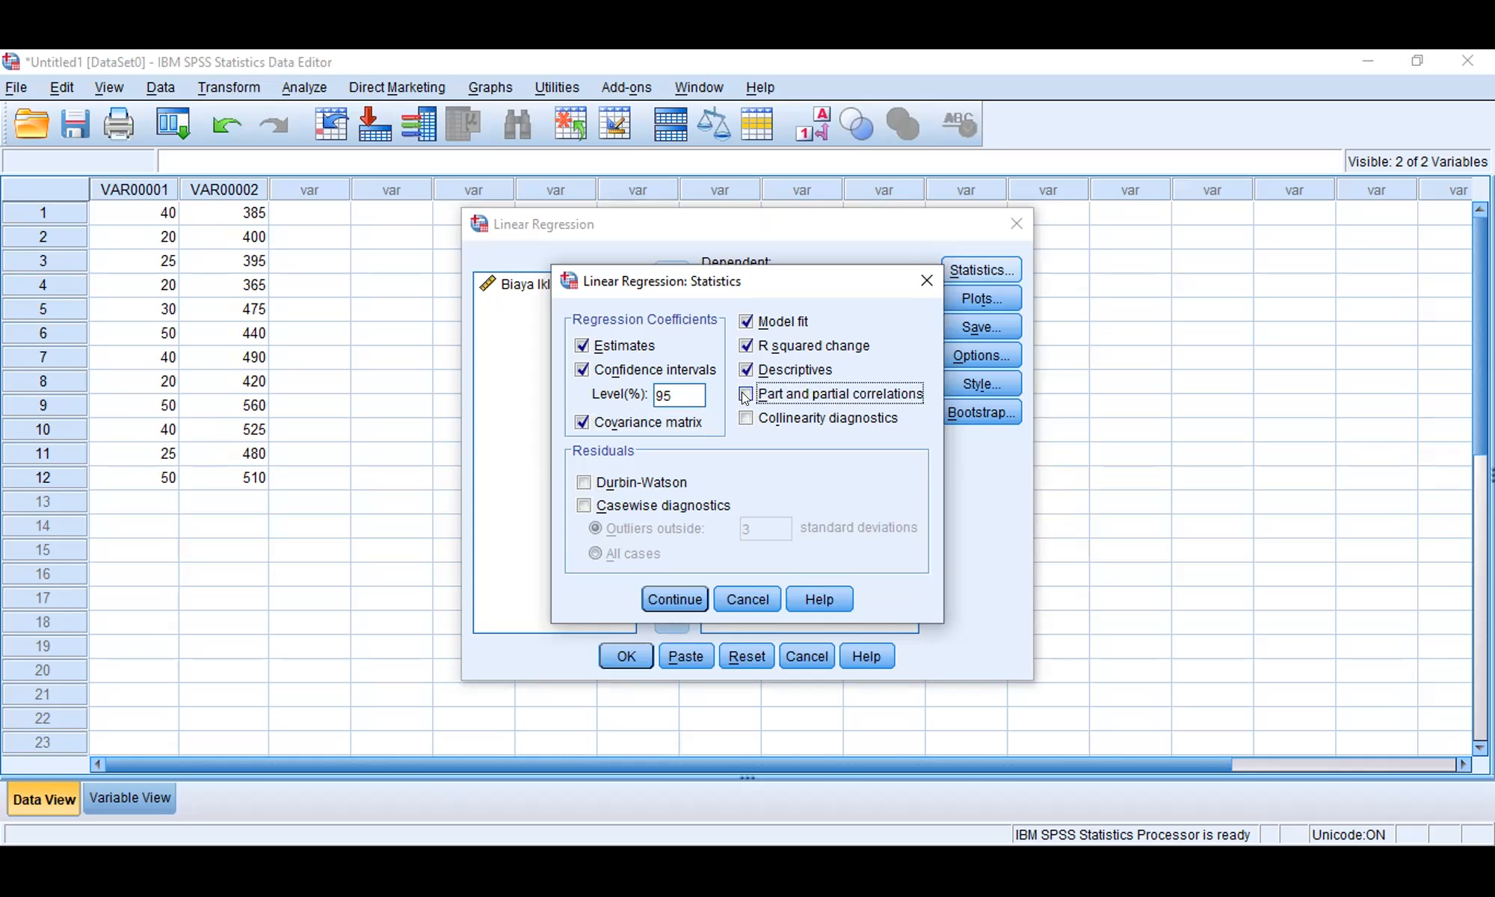
click(746, 418)
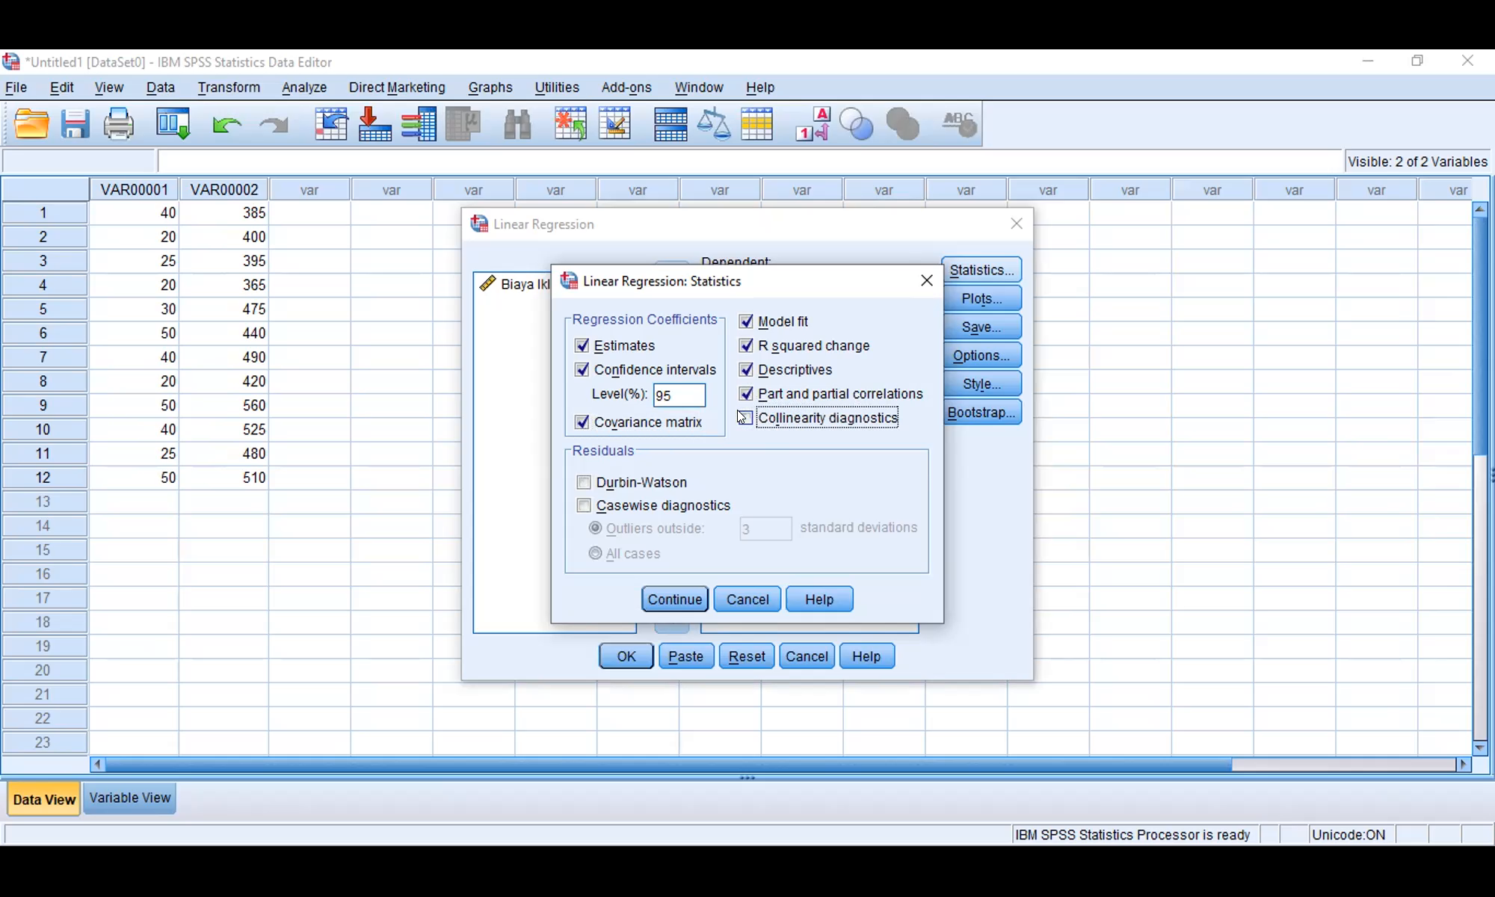
click(599, 483)
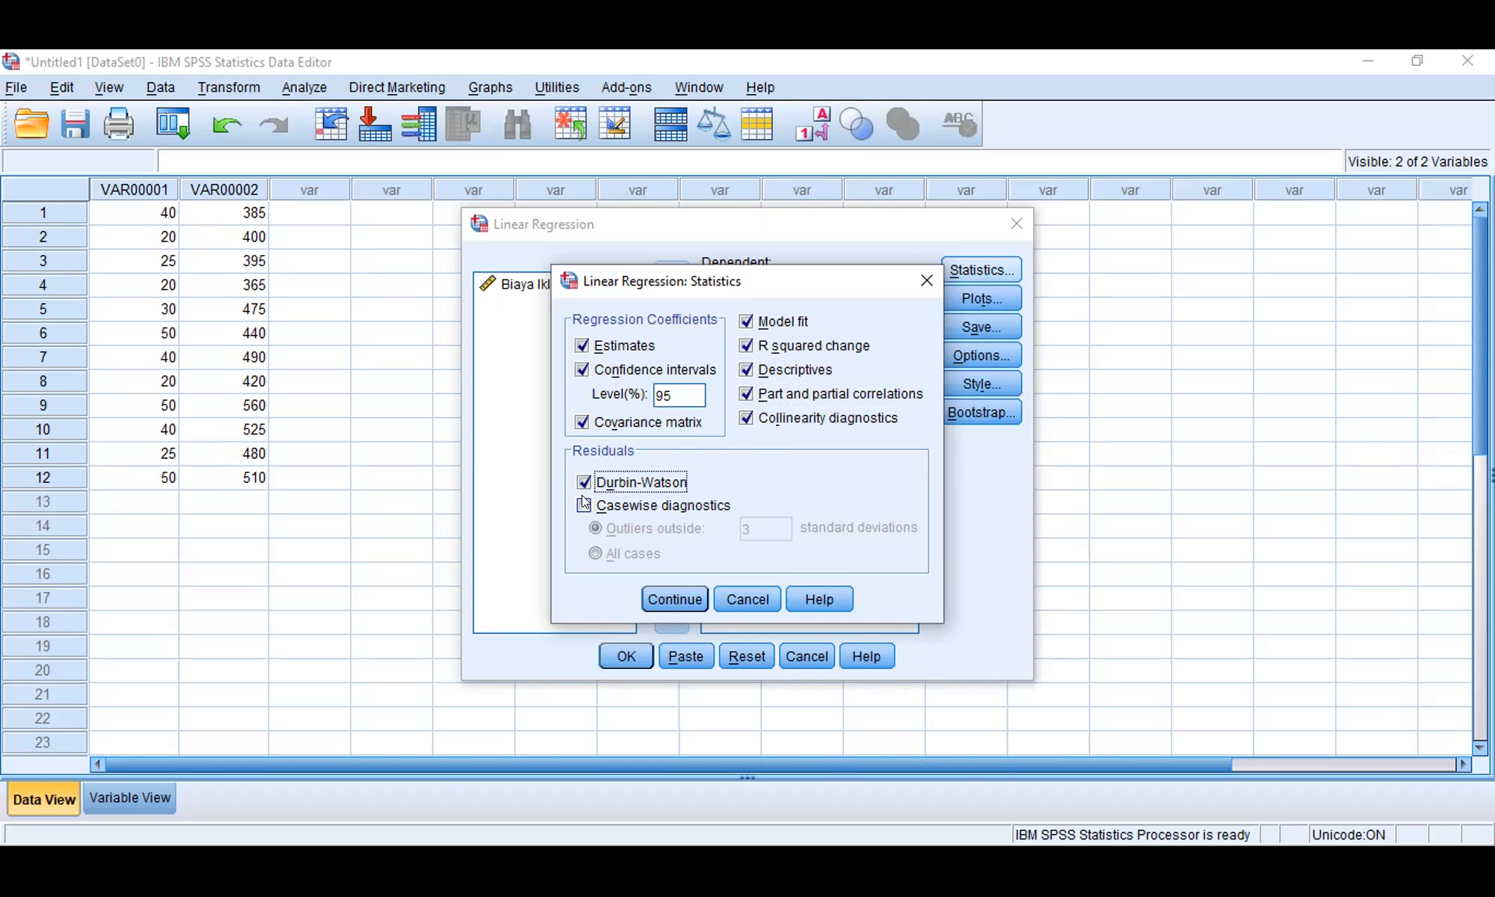
click(584, 505)
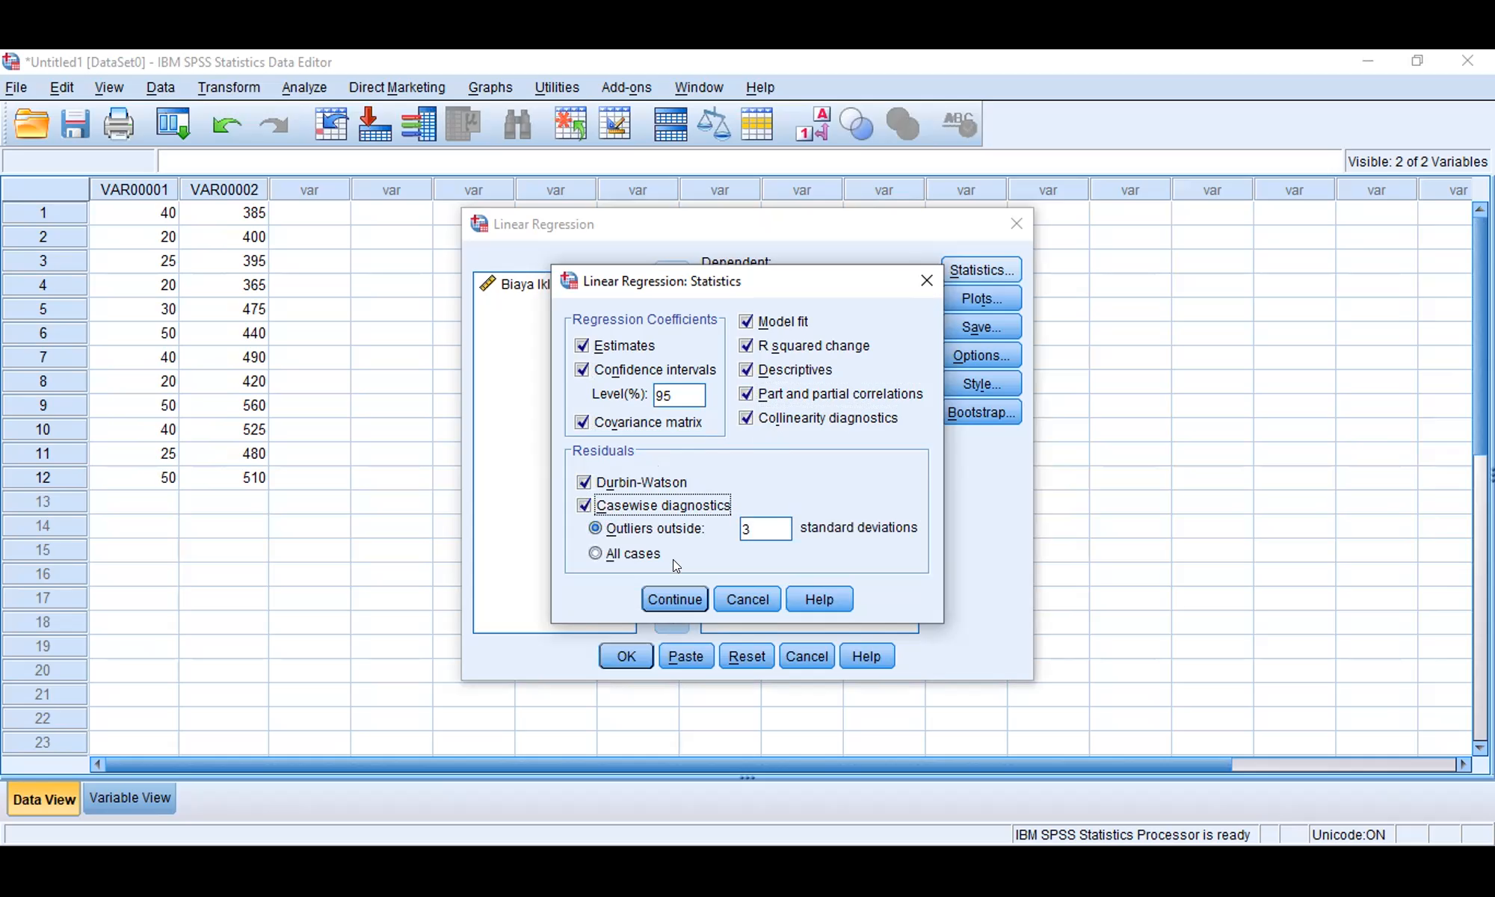
click(670, 603)
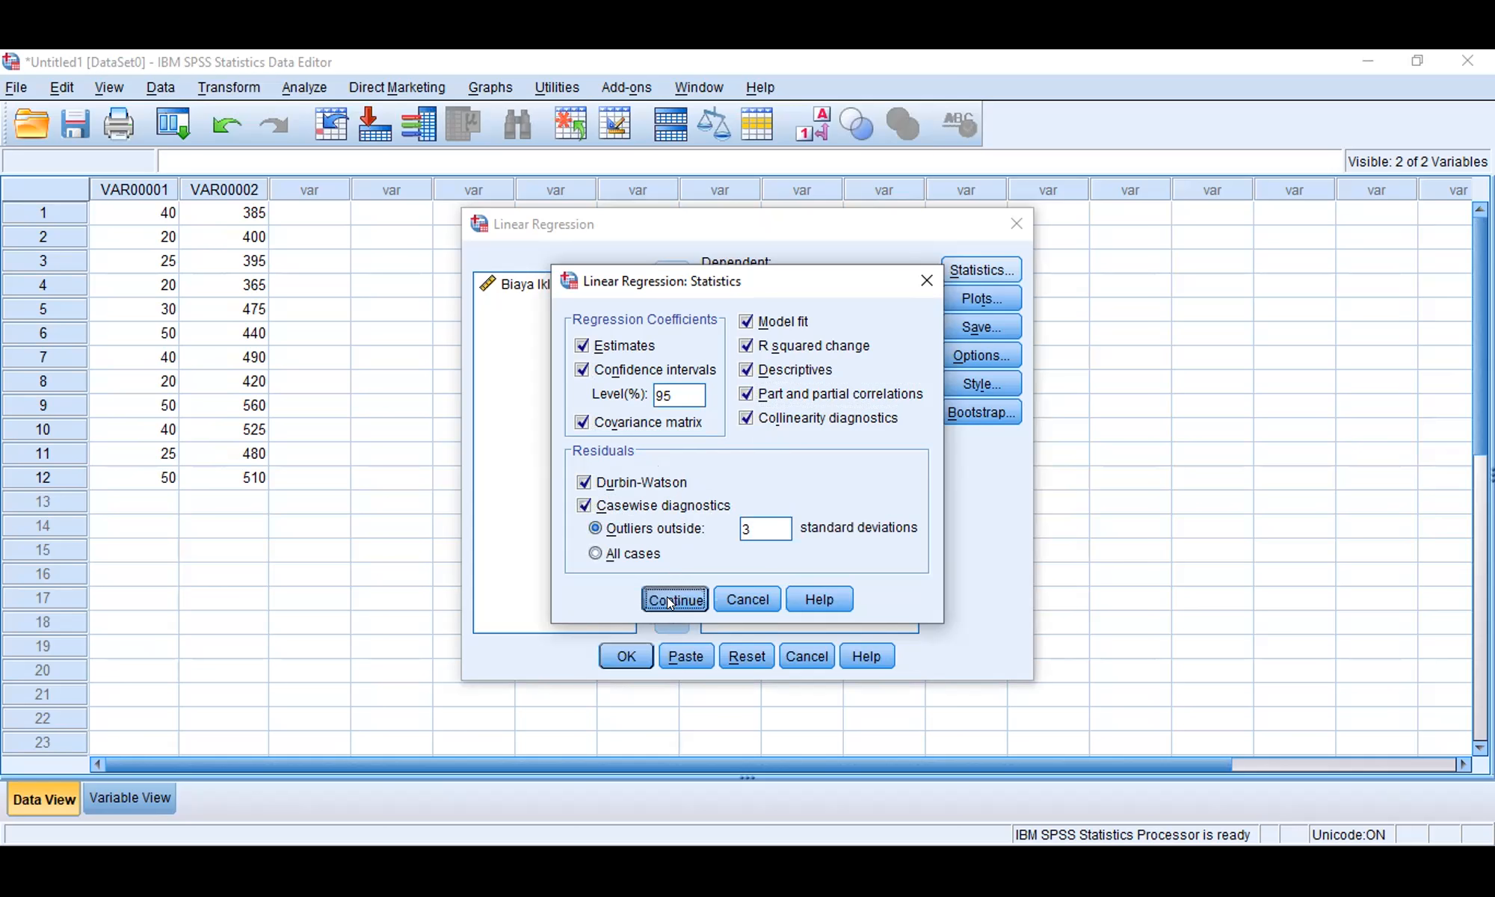
Step: Define a regression scatter plot with DEPENDNT on the Y axis and *ZRESID on the X axis
click(976, 301)
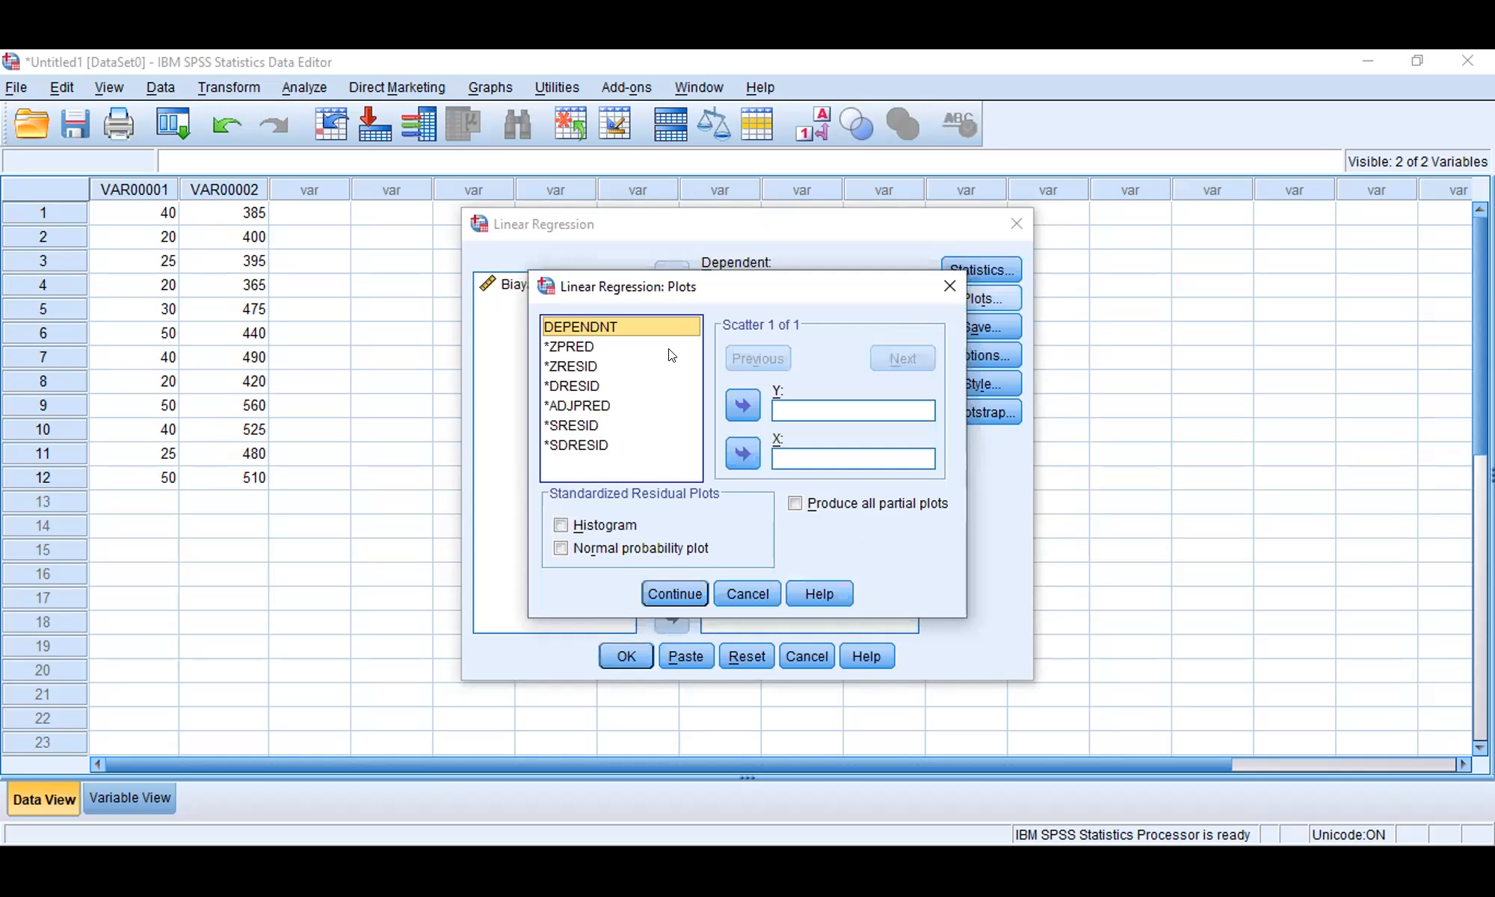
click(744, 392)
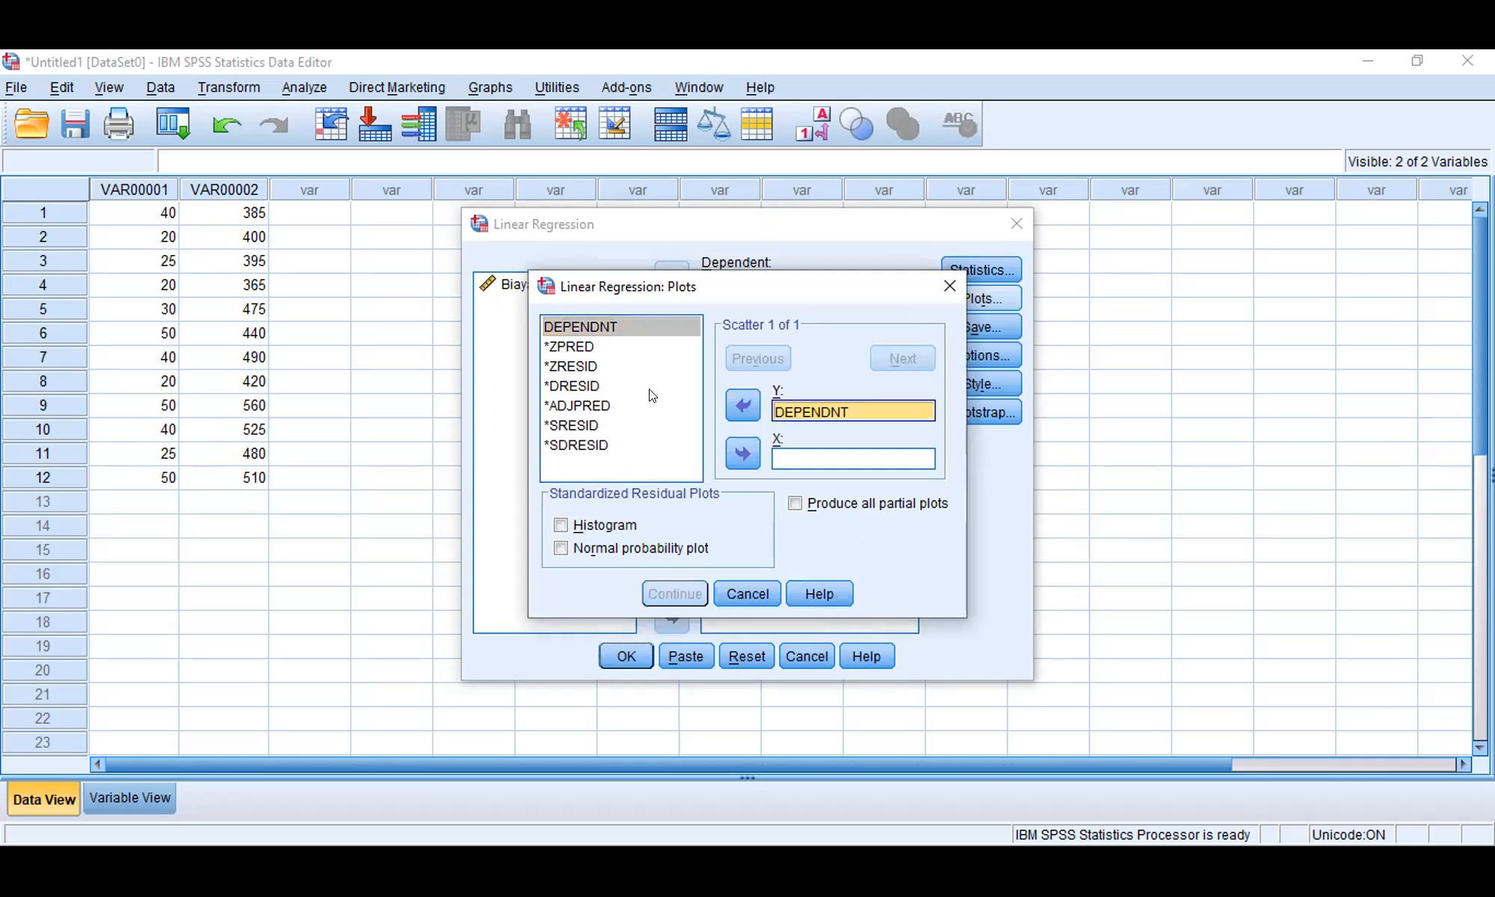
click(625, 388)
click(576, 367)
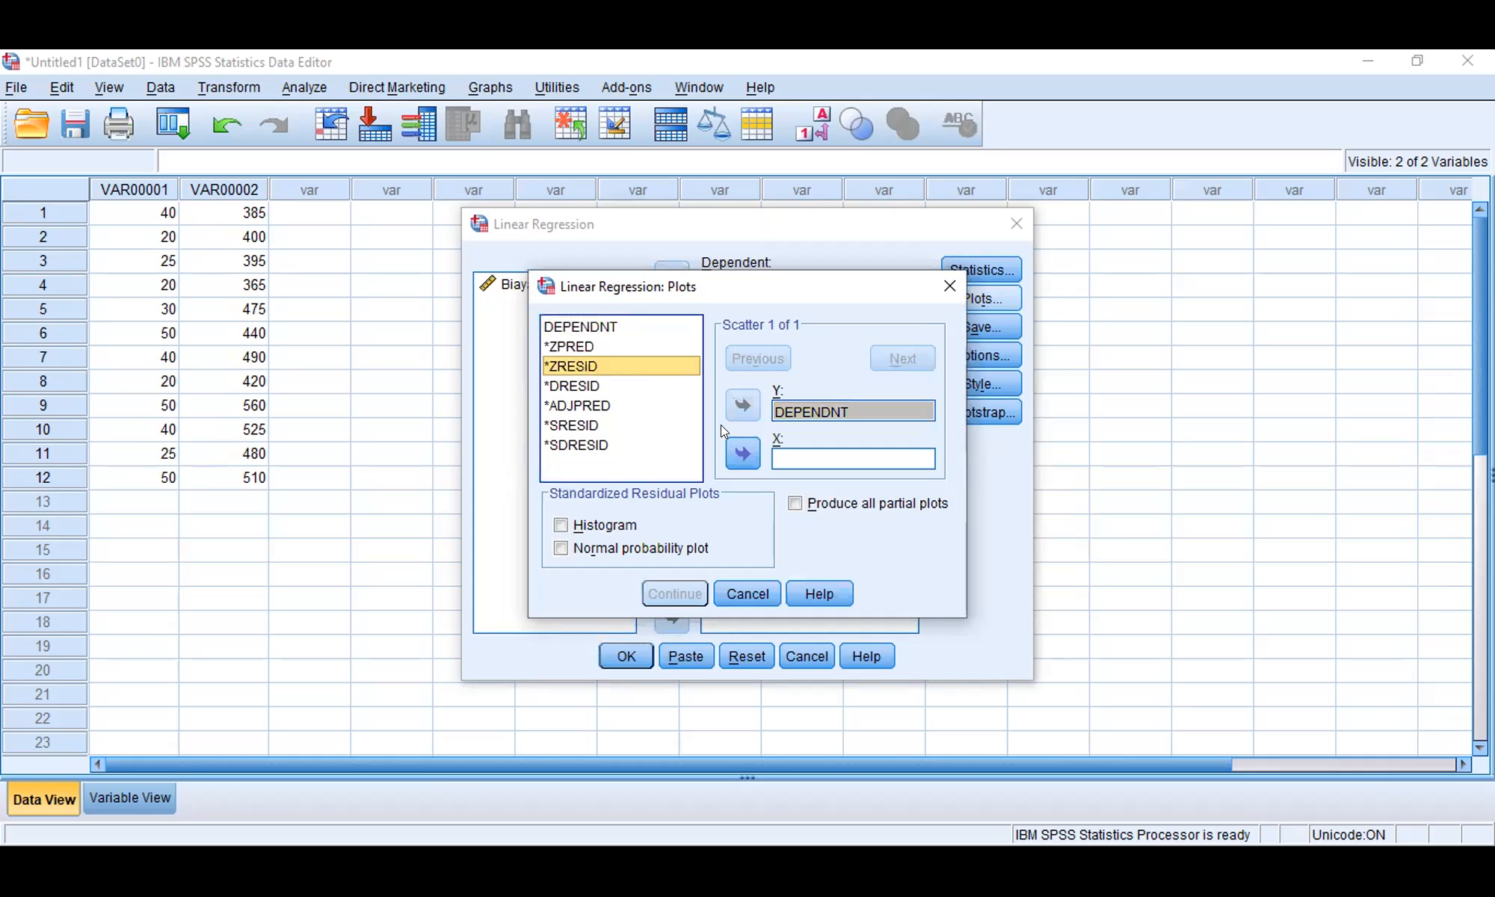
click(743, 453)
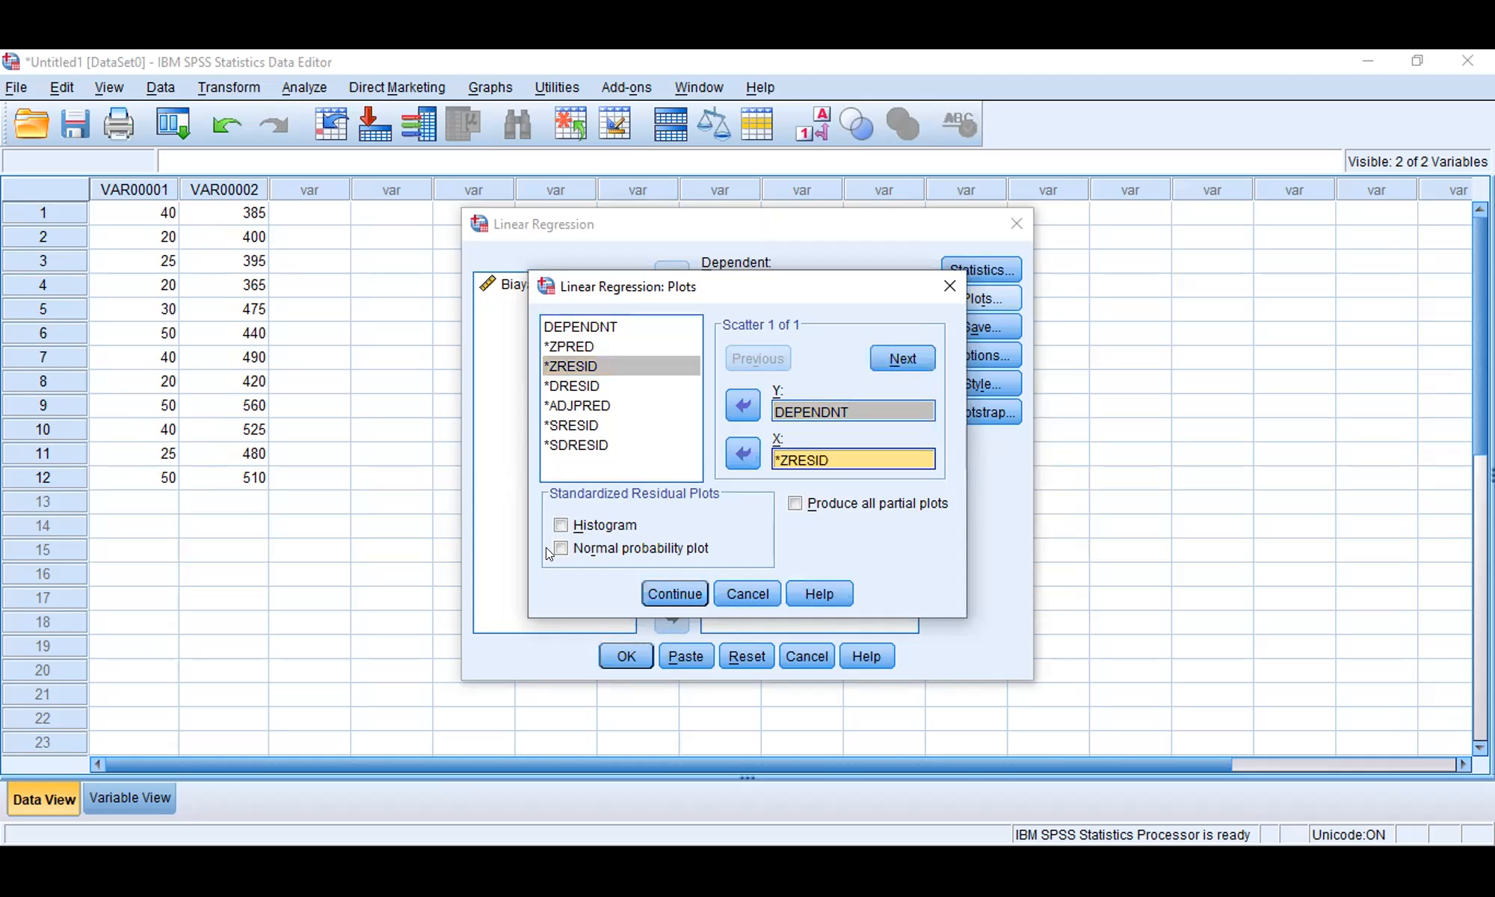
Step: Request the histogram, normal probability plot and all partial plots, and run the linear regression
click(562, 524)
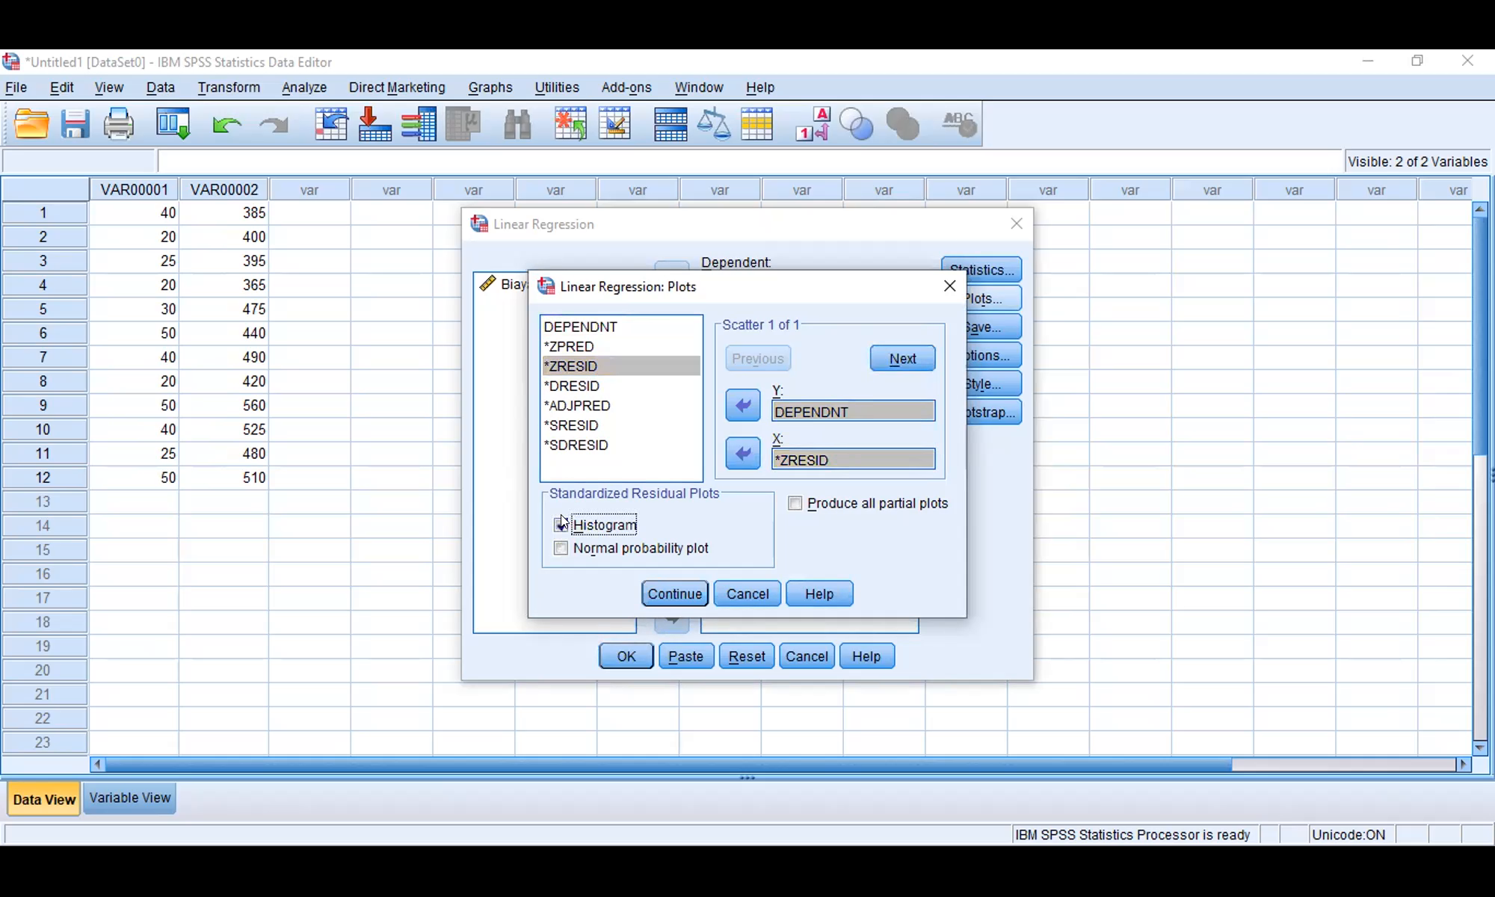
click(559, 549)
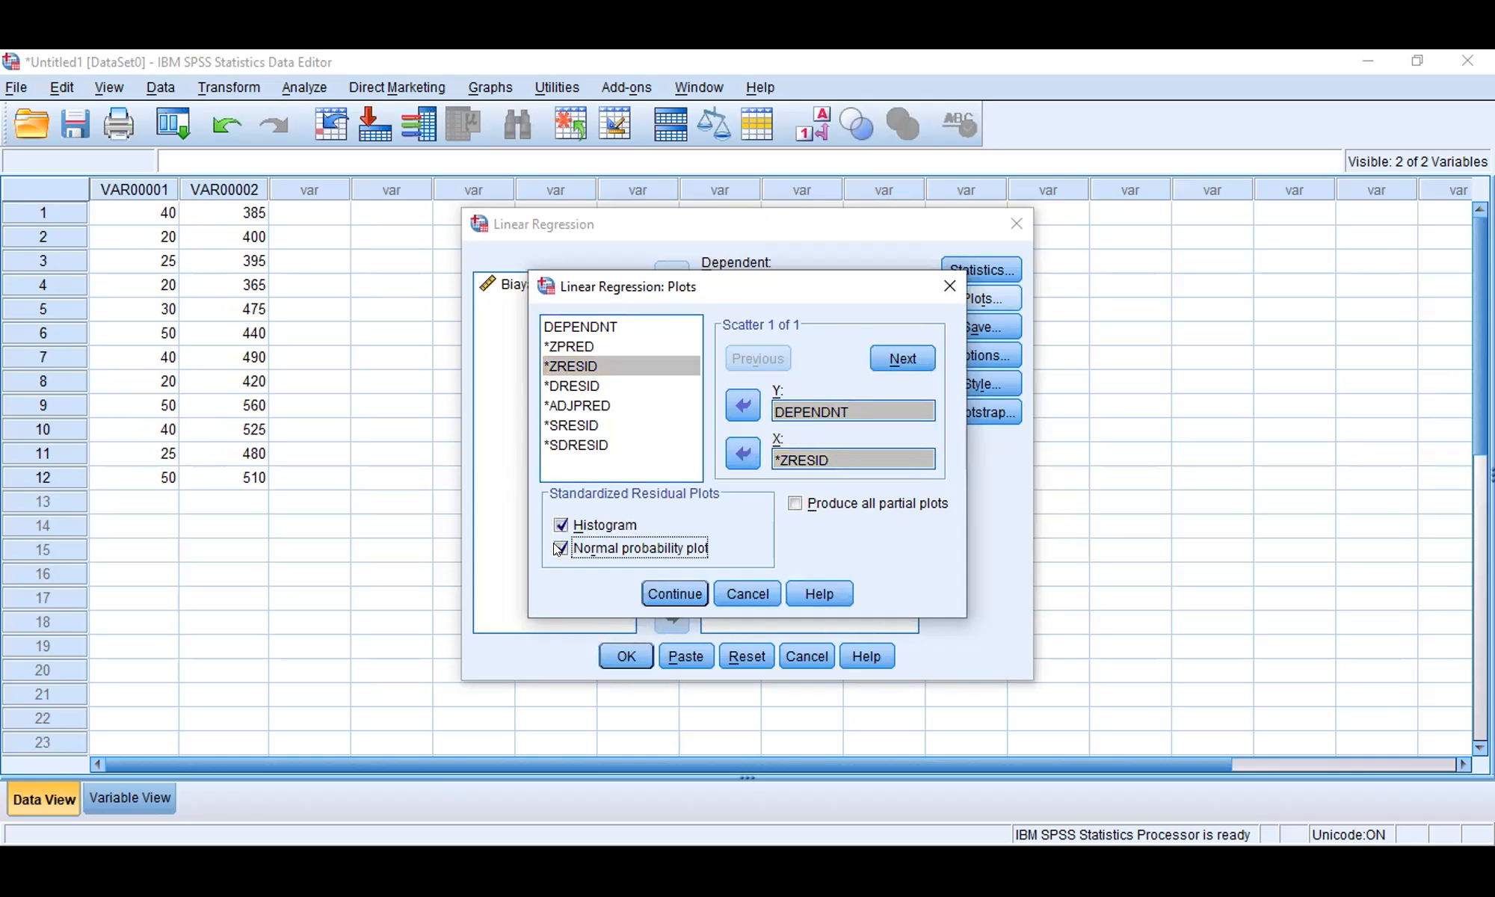
click(795, 503)
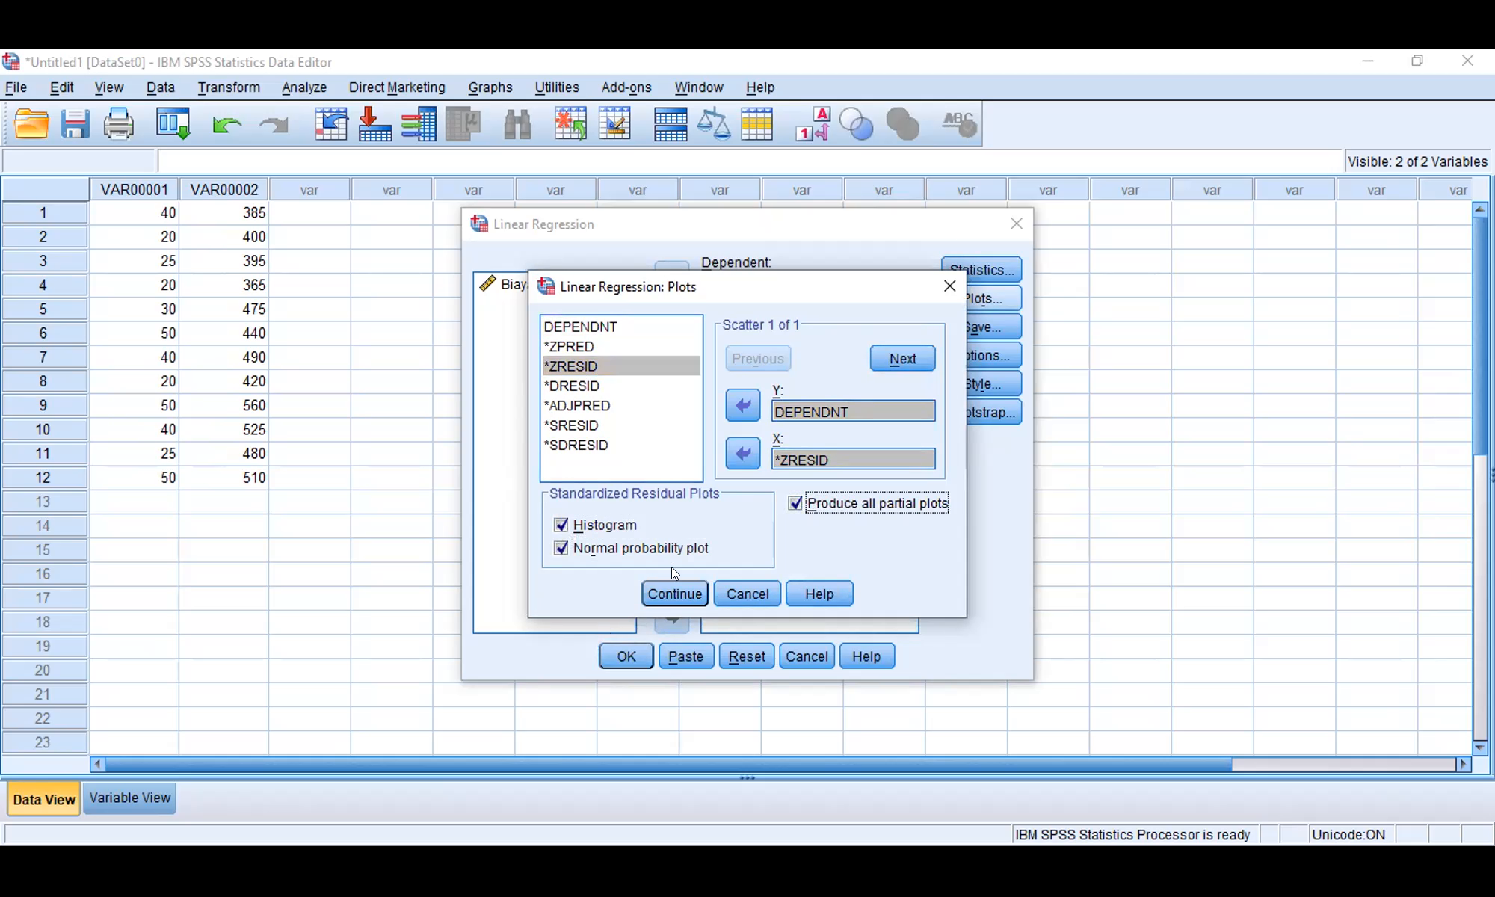
click(673, 589)
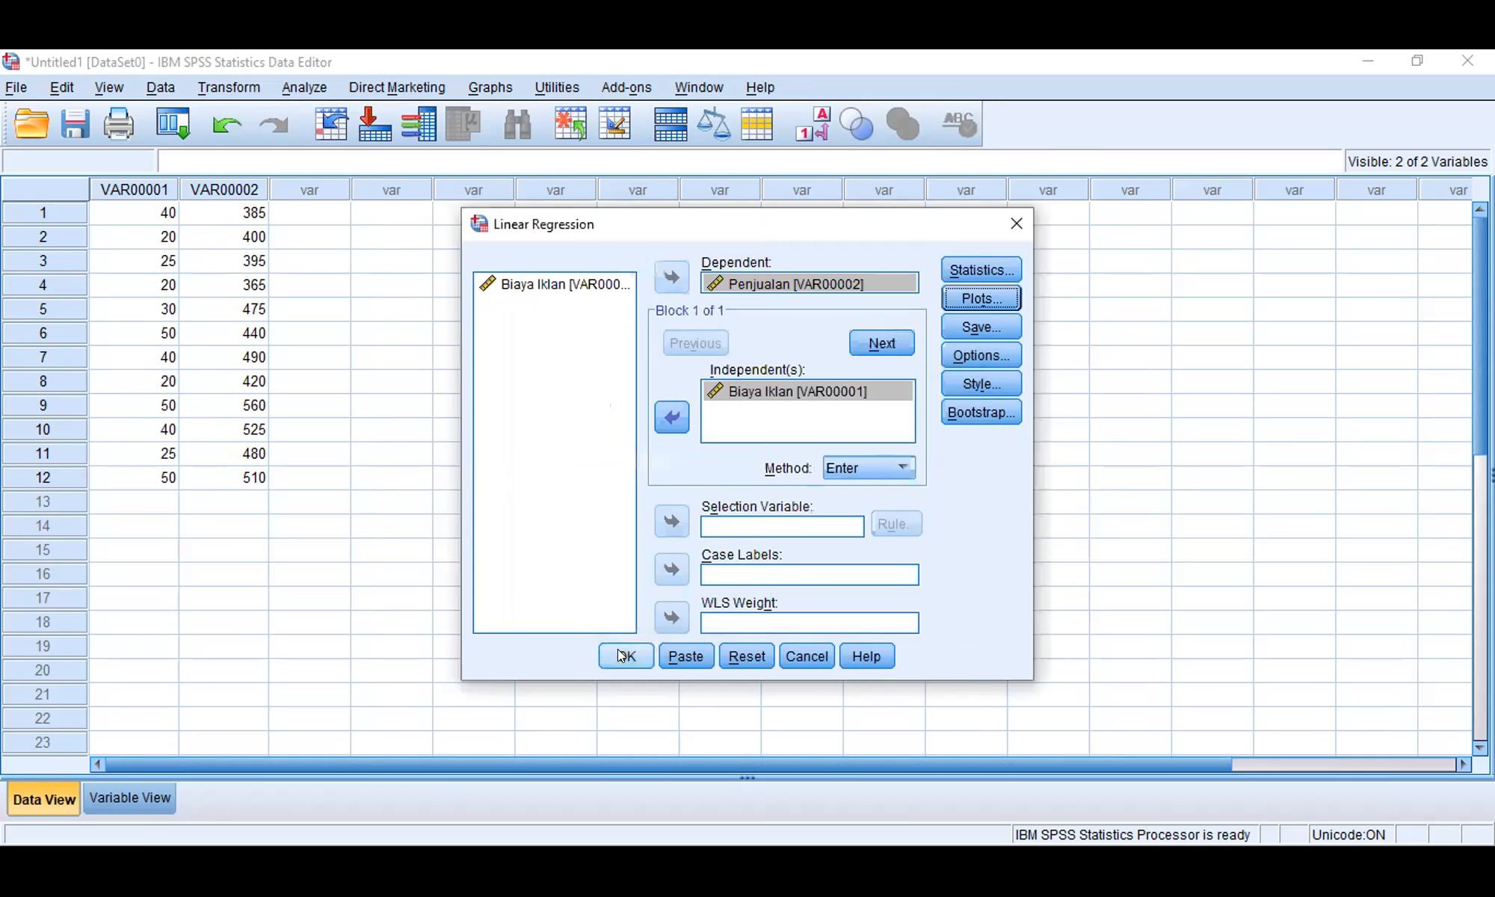
click(621, 656)
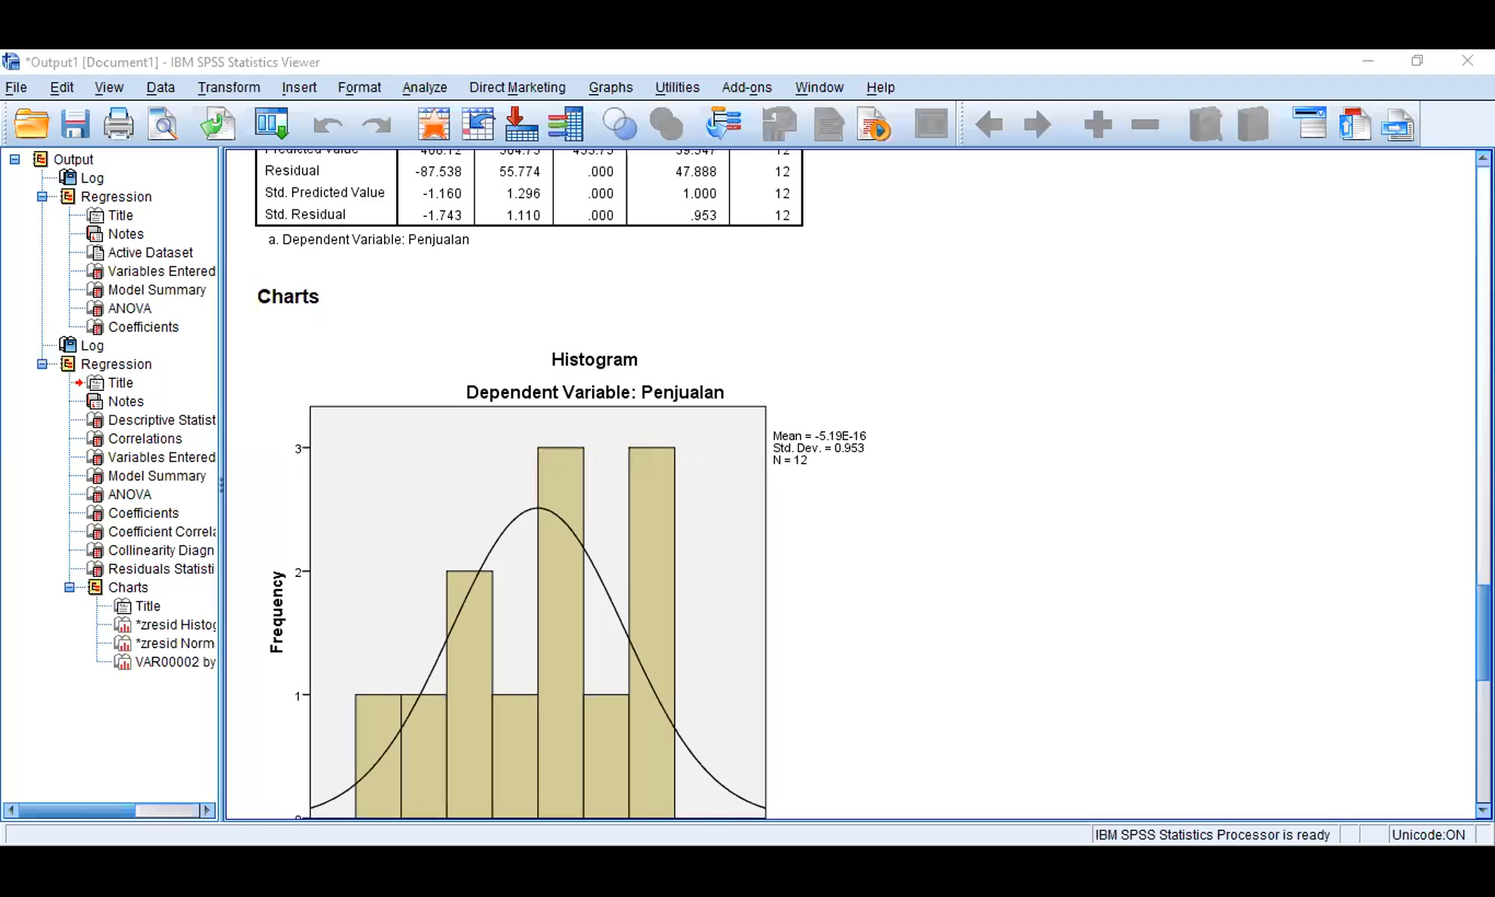
Step: Examine the Model Summary, ANOVA and Coefficients tables of the second regression with the Penjualan dependent variable
scroll(873, 485, up, 10)
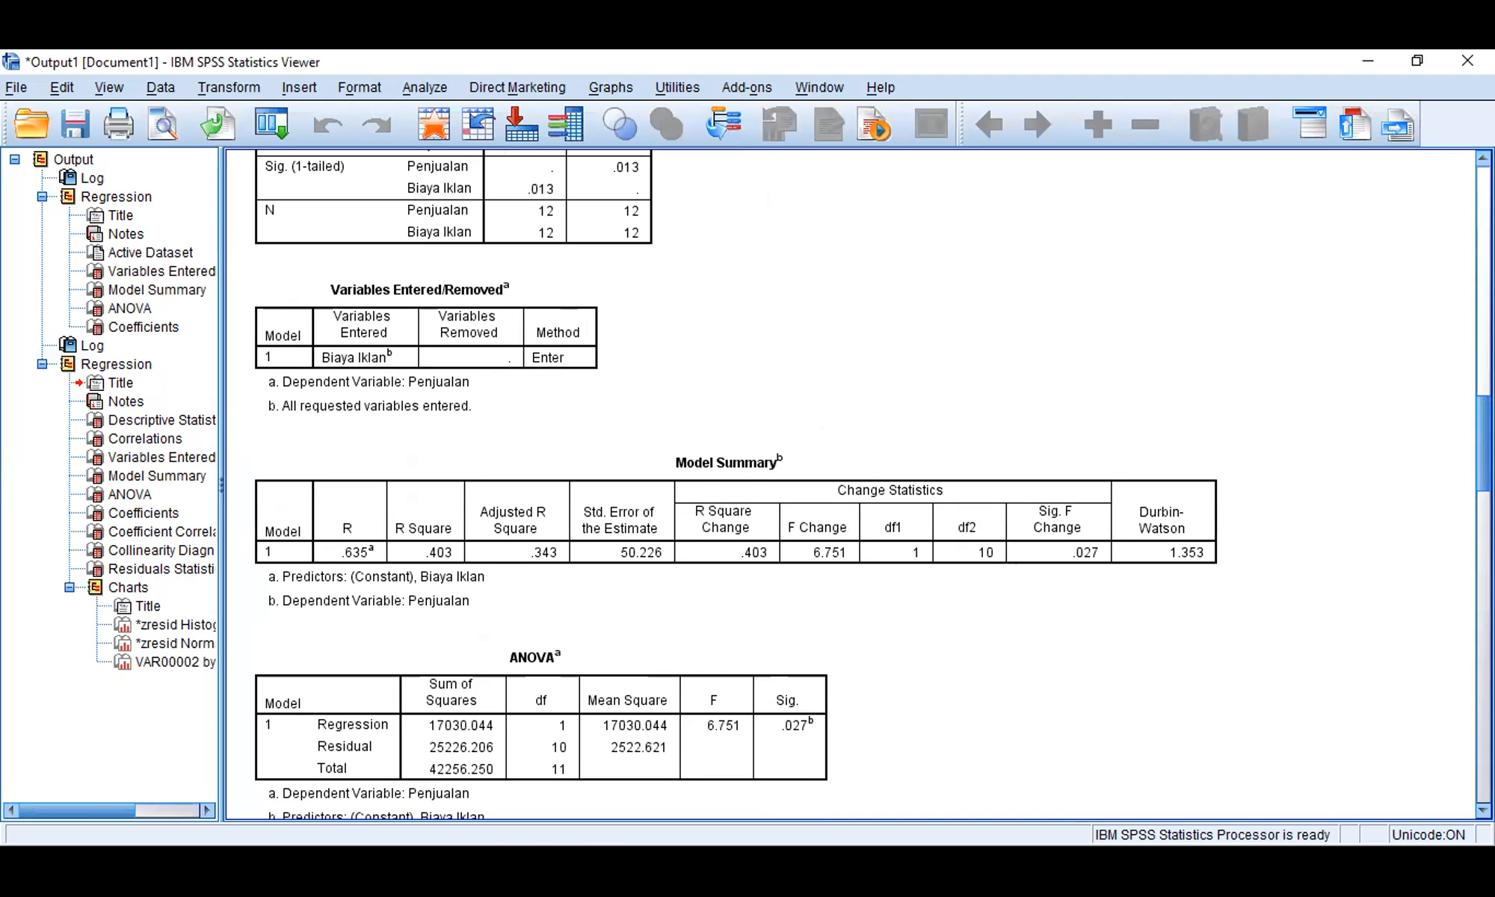
scroll(852, 482, down, 1)
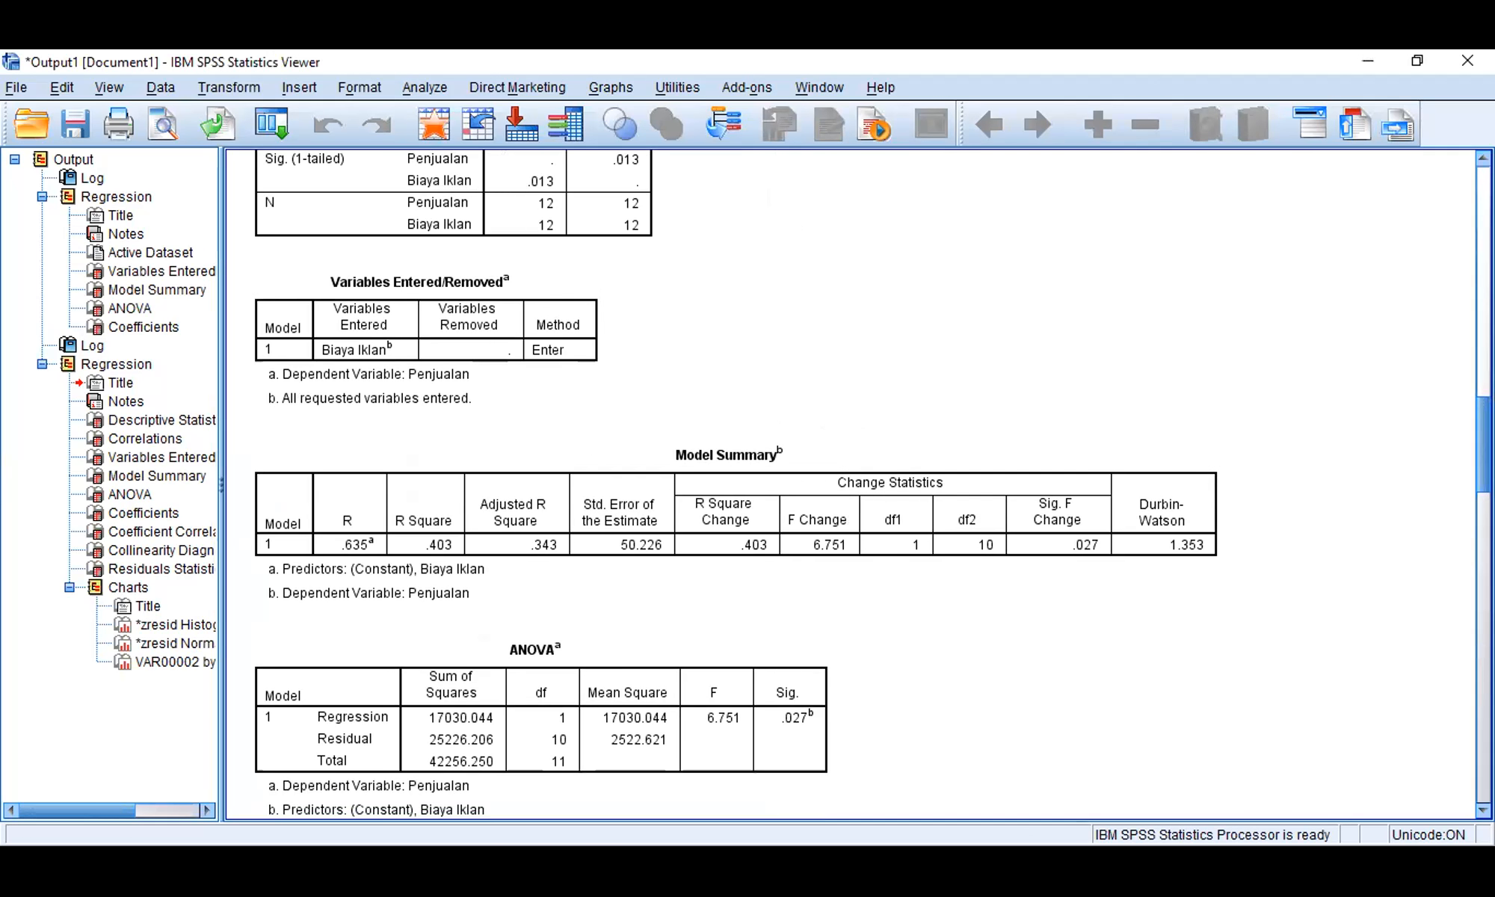
click(756, 730)
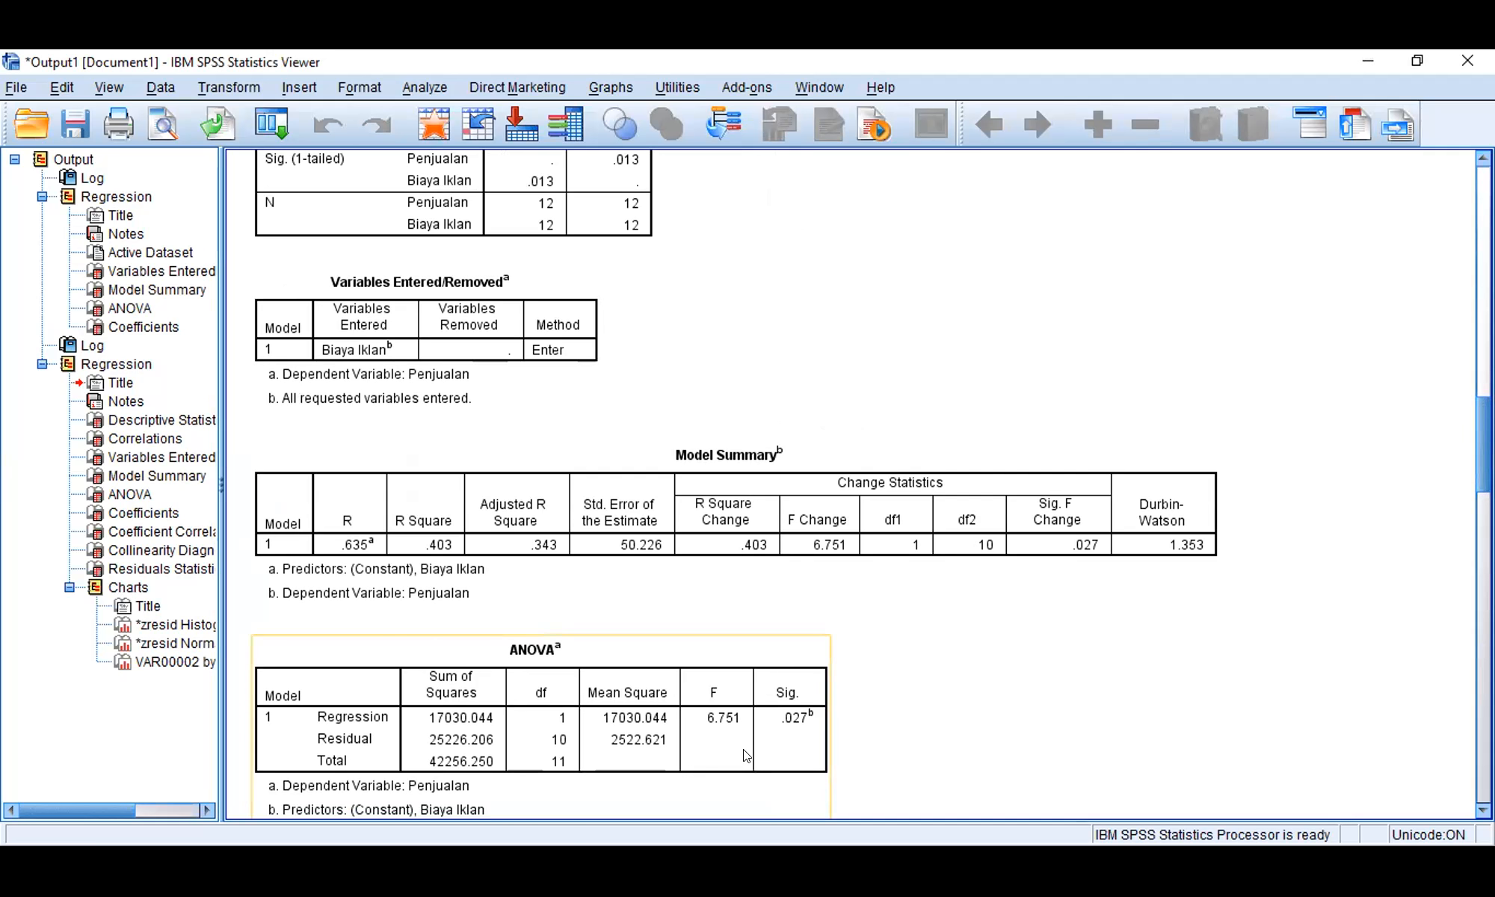
click(890, 723)
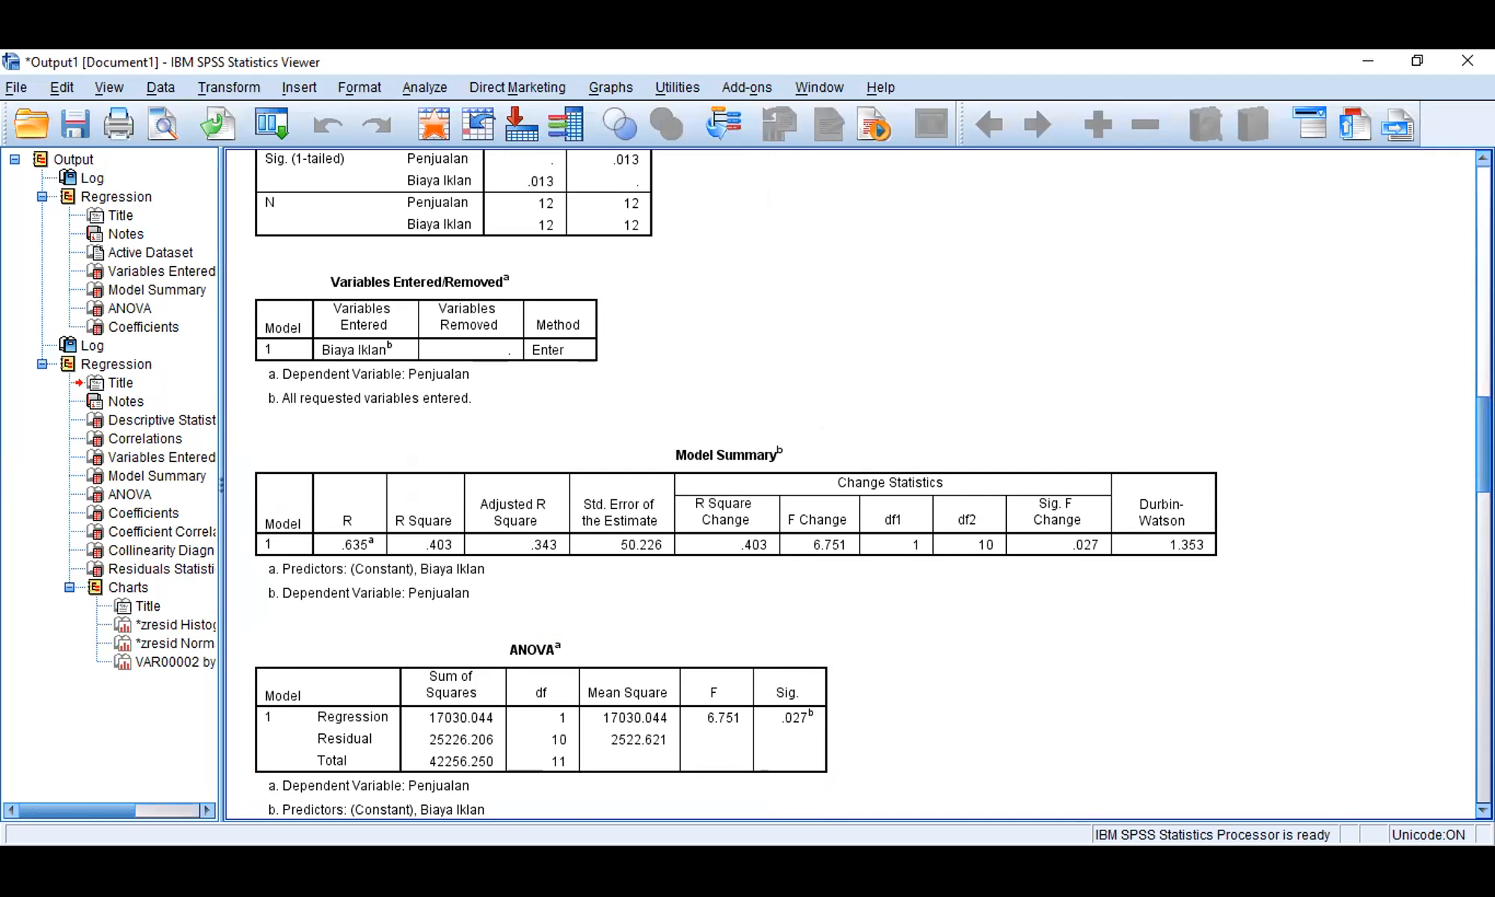
drag(1485, 444, 1484, 475)
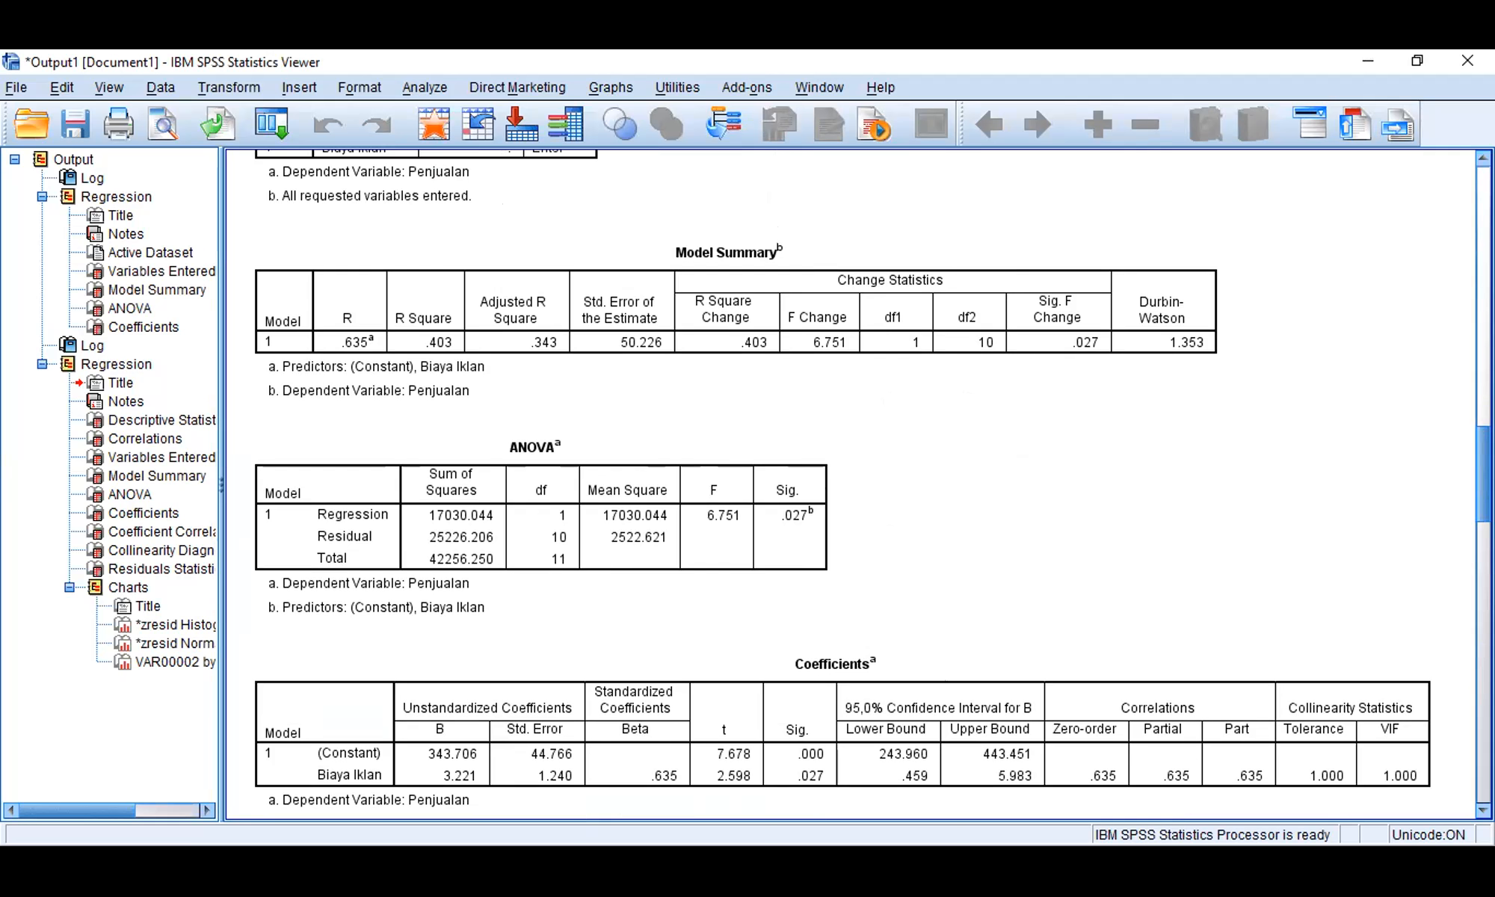
click(677, 724)
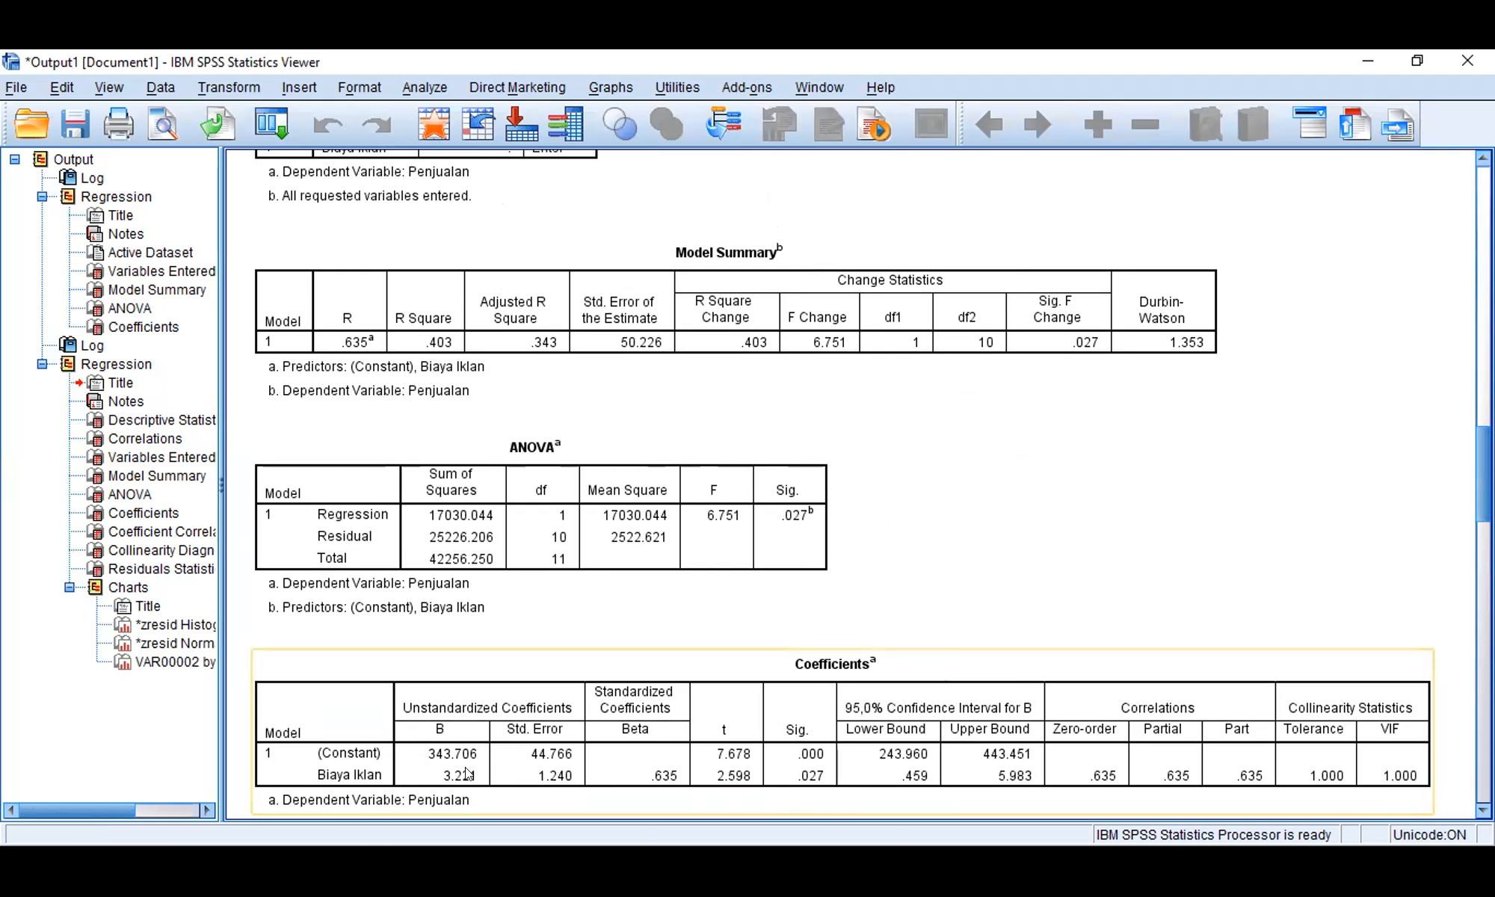
click(587, 634)
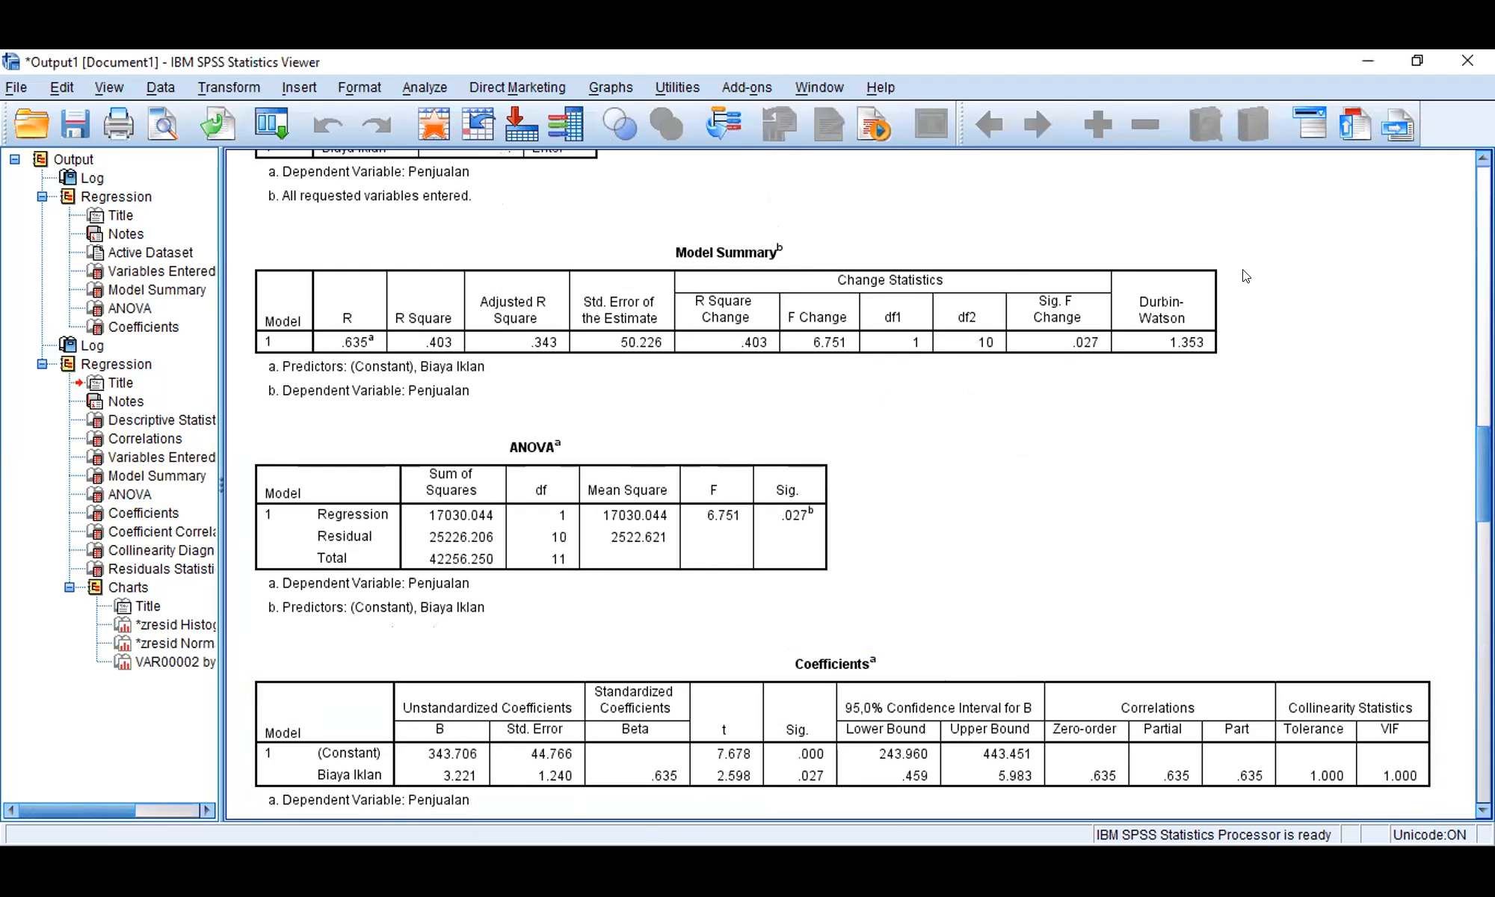
click(393, 300)
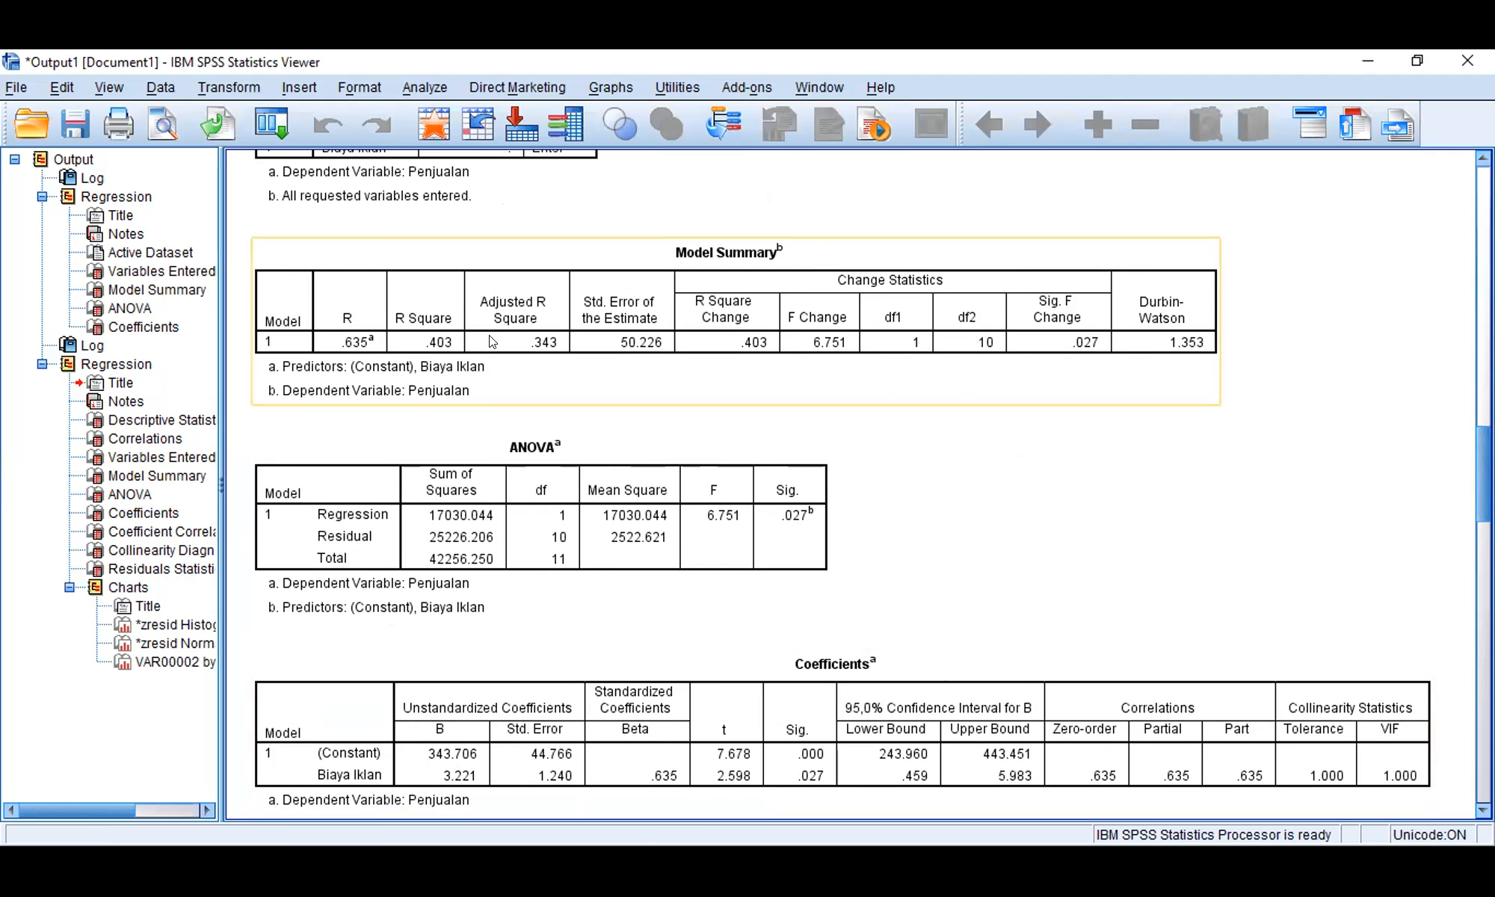
click(548, 428)
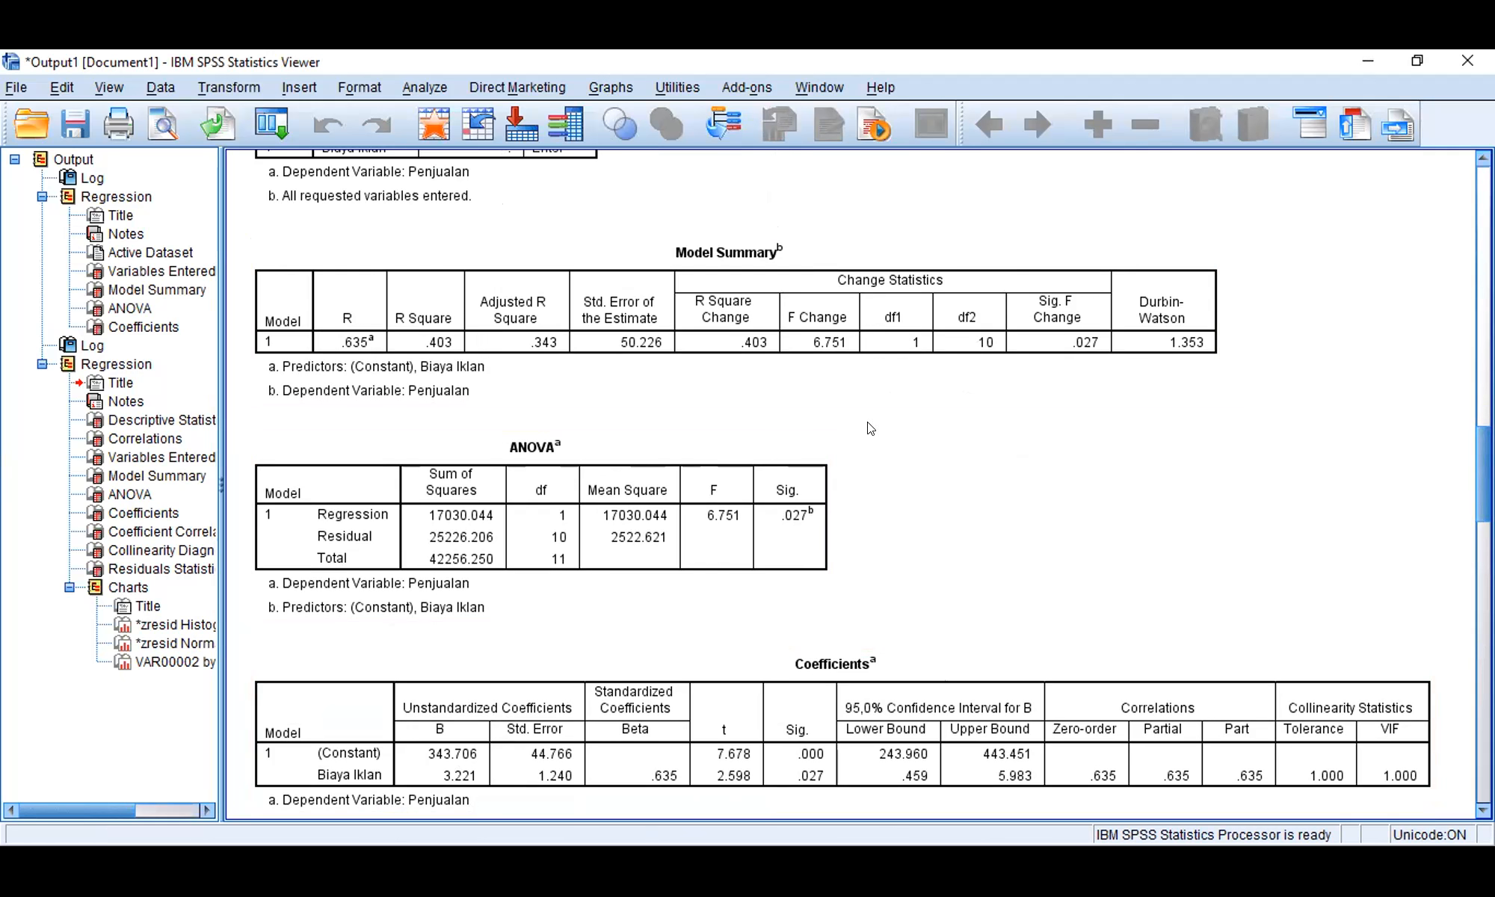
Step: Change the fill colour of the bars in the regression standardized residual histogram to blue (62, 88, 172)
drag(1483, 479, 1484, 638)
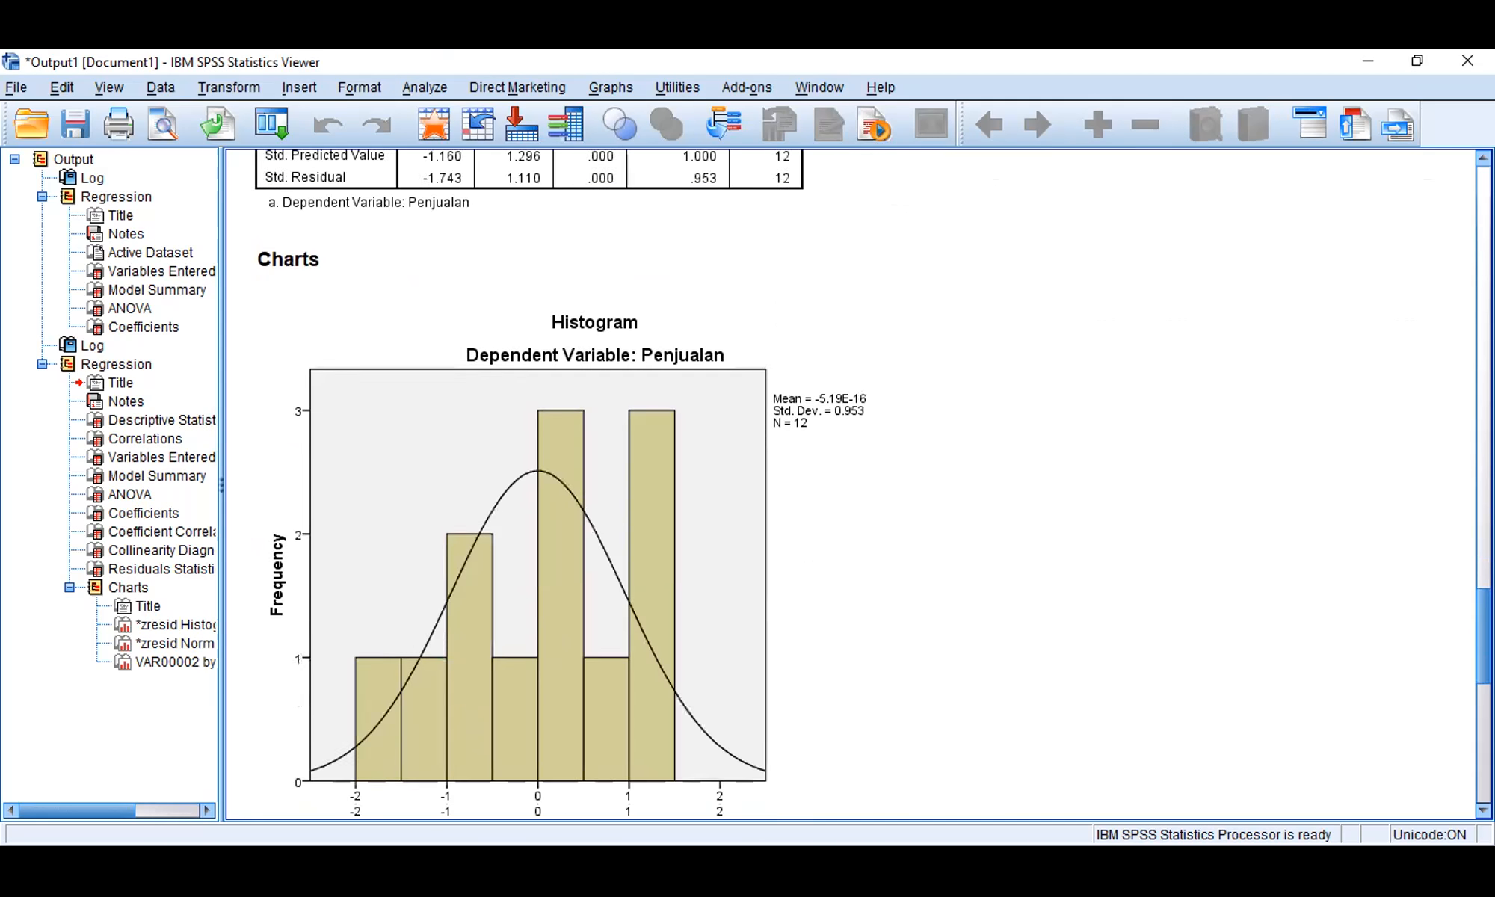
scroll(659, 530, down, 2)
click(553, 561)
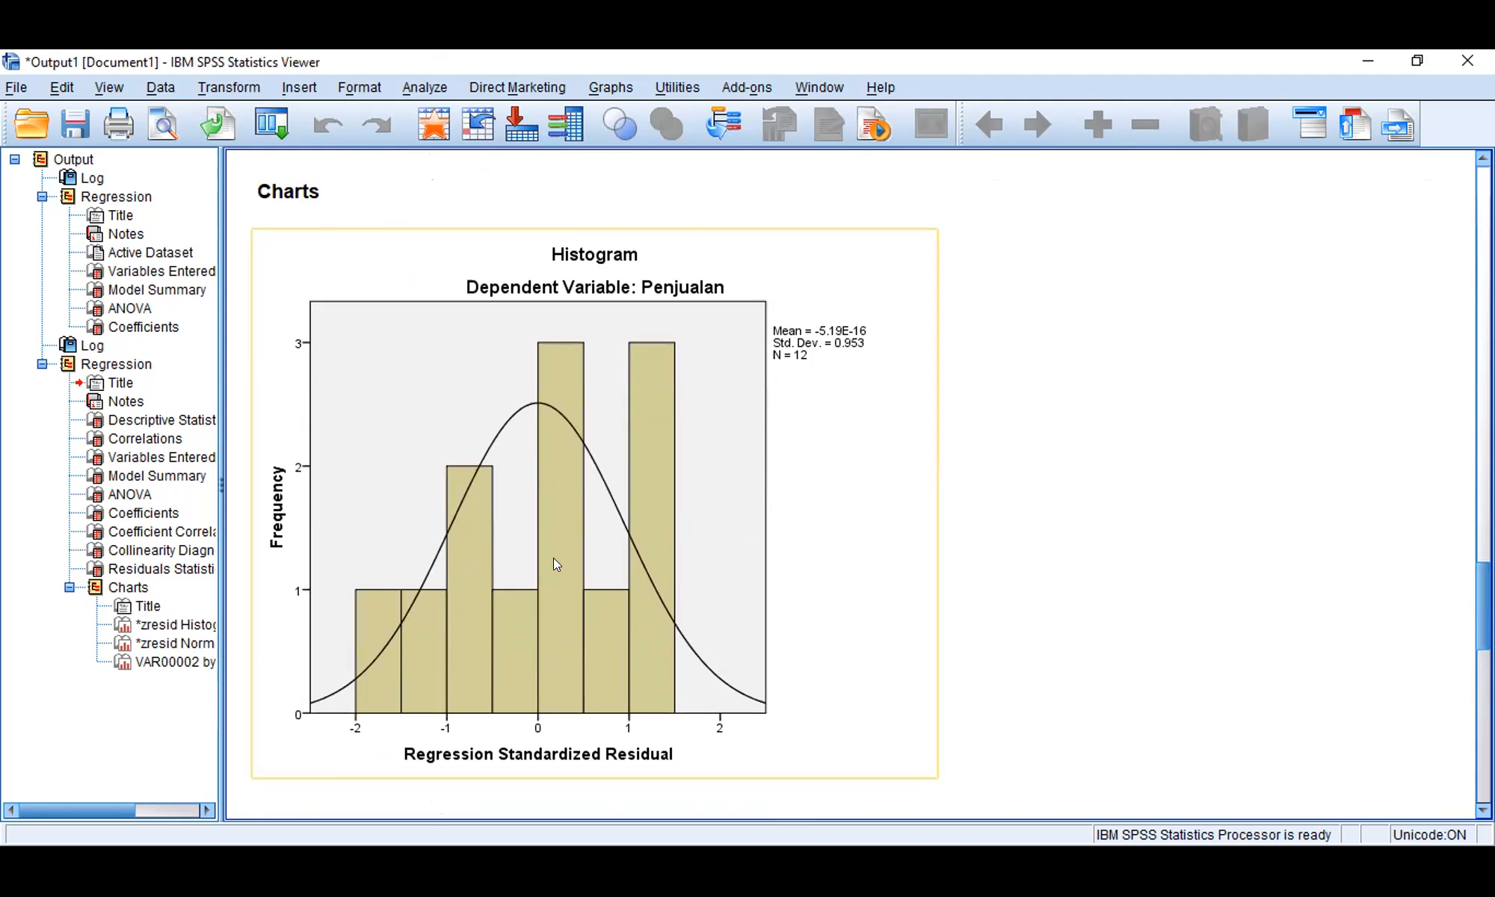
click(500, 629)
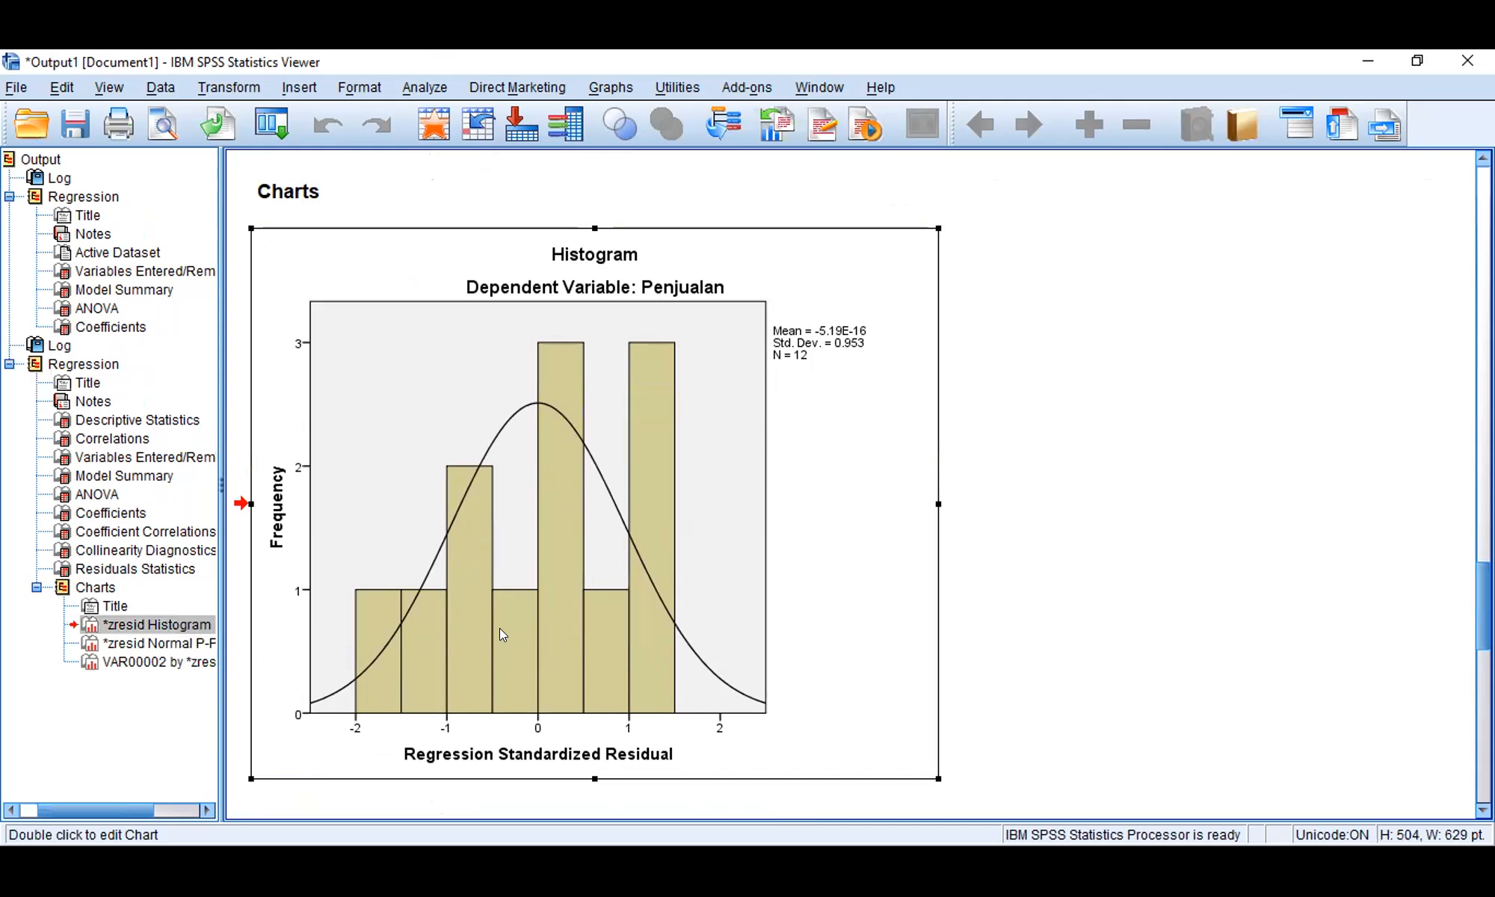
double_click(740, 531)
double_click(668, 476)
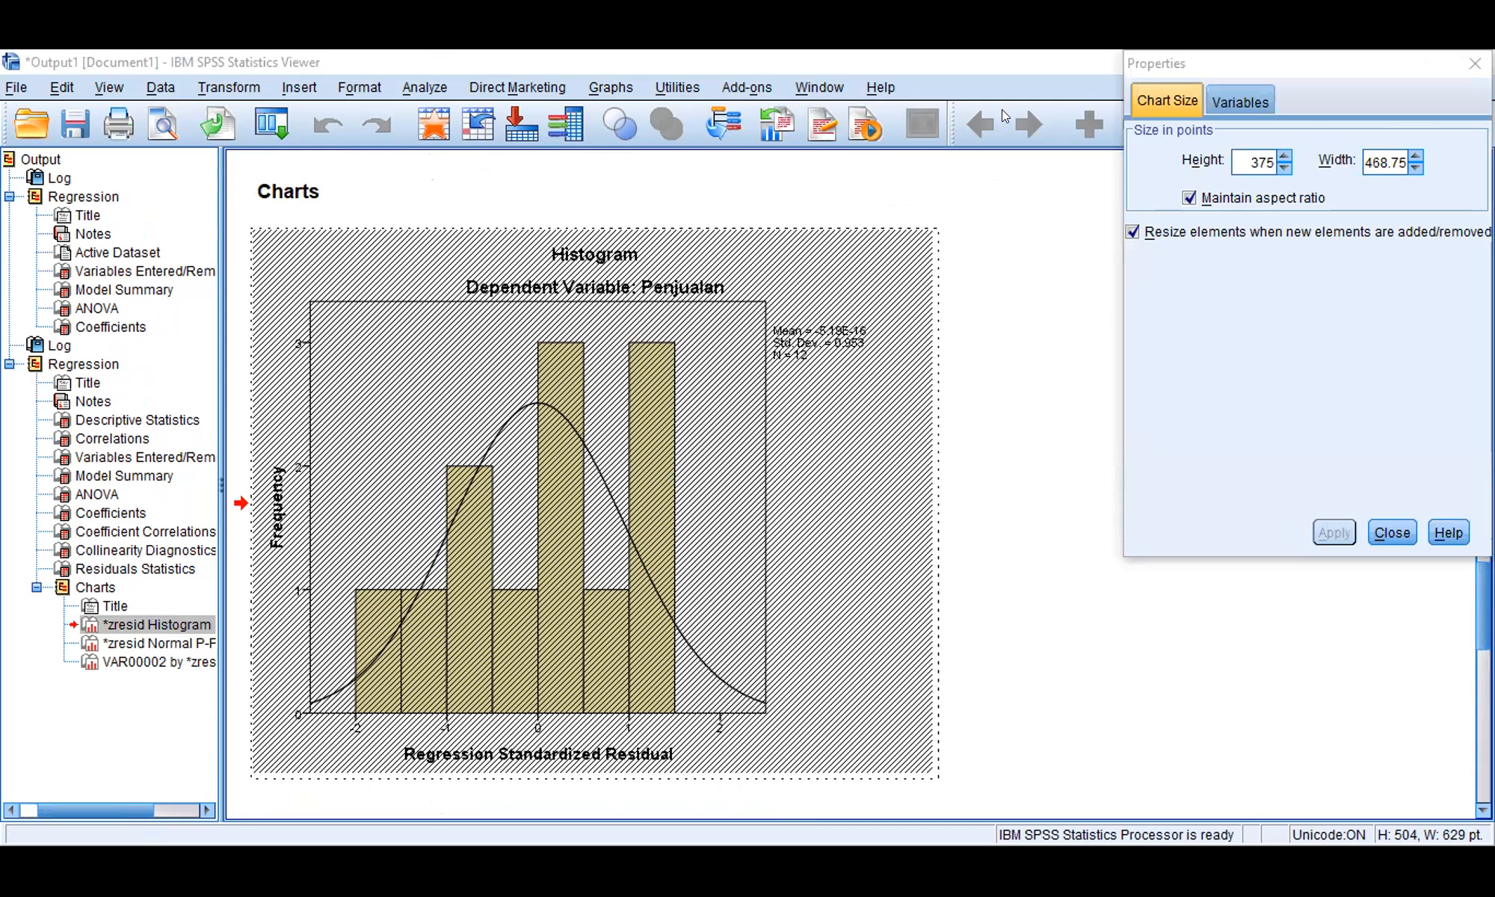
click(1262, 101)
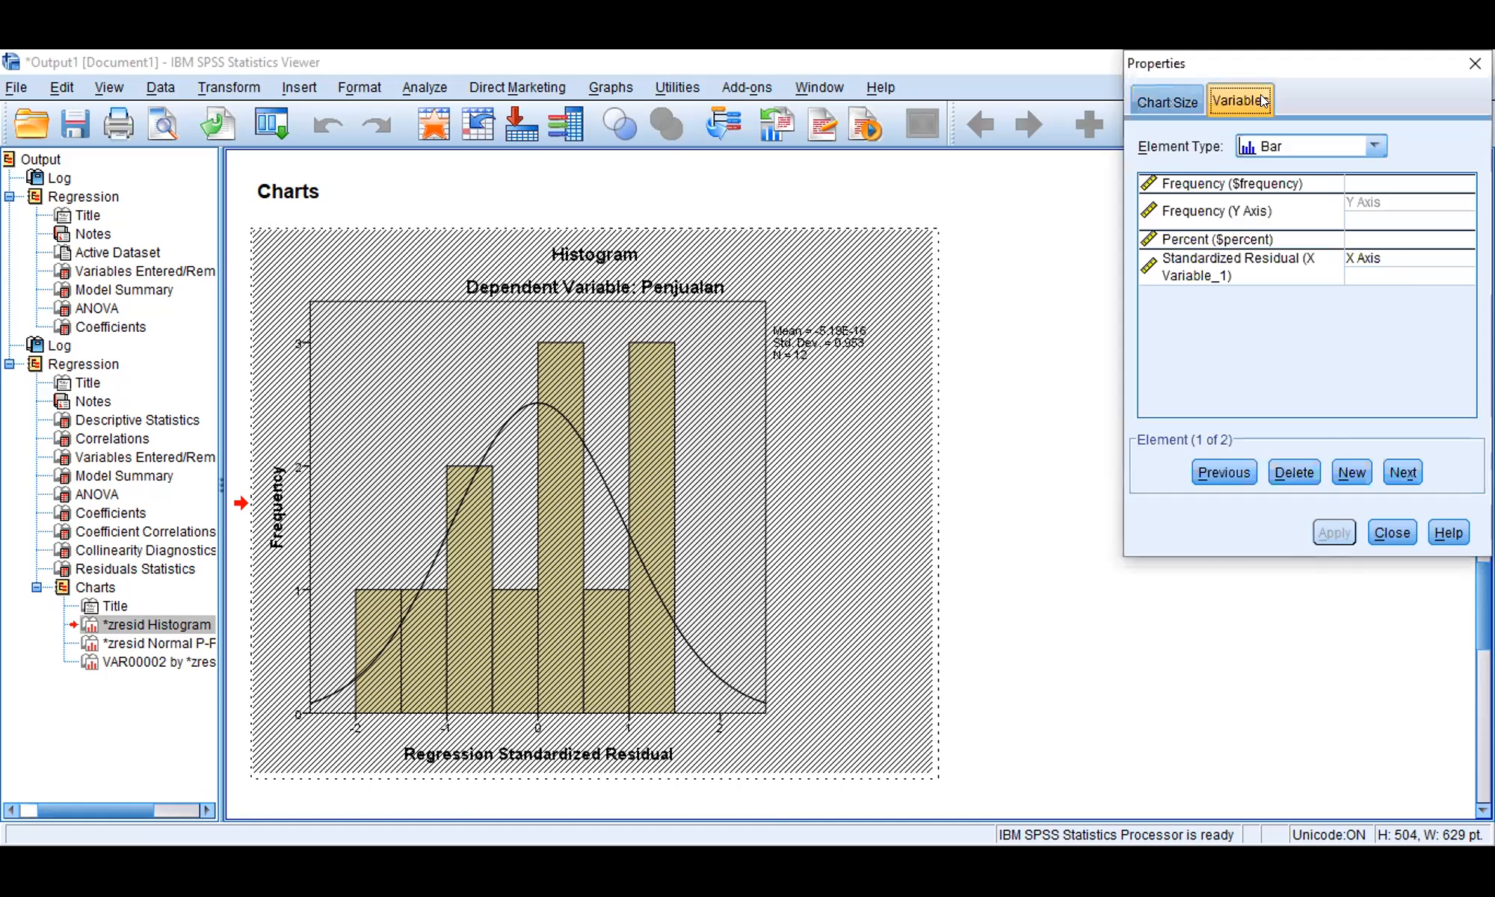
click(1174, 105)
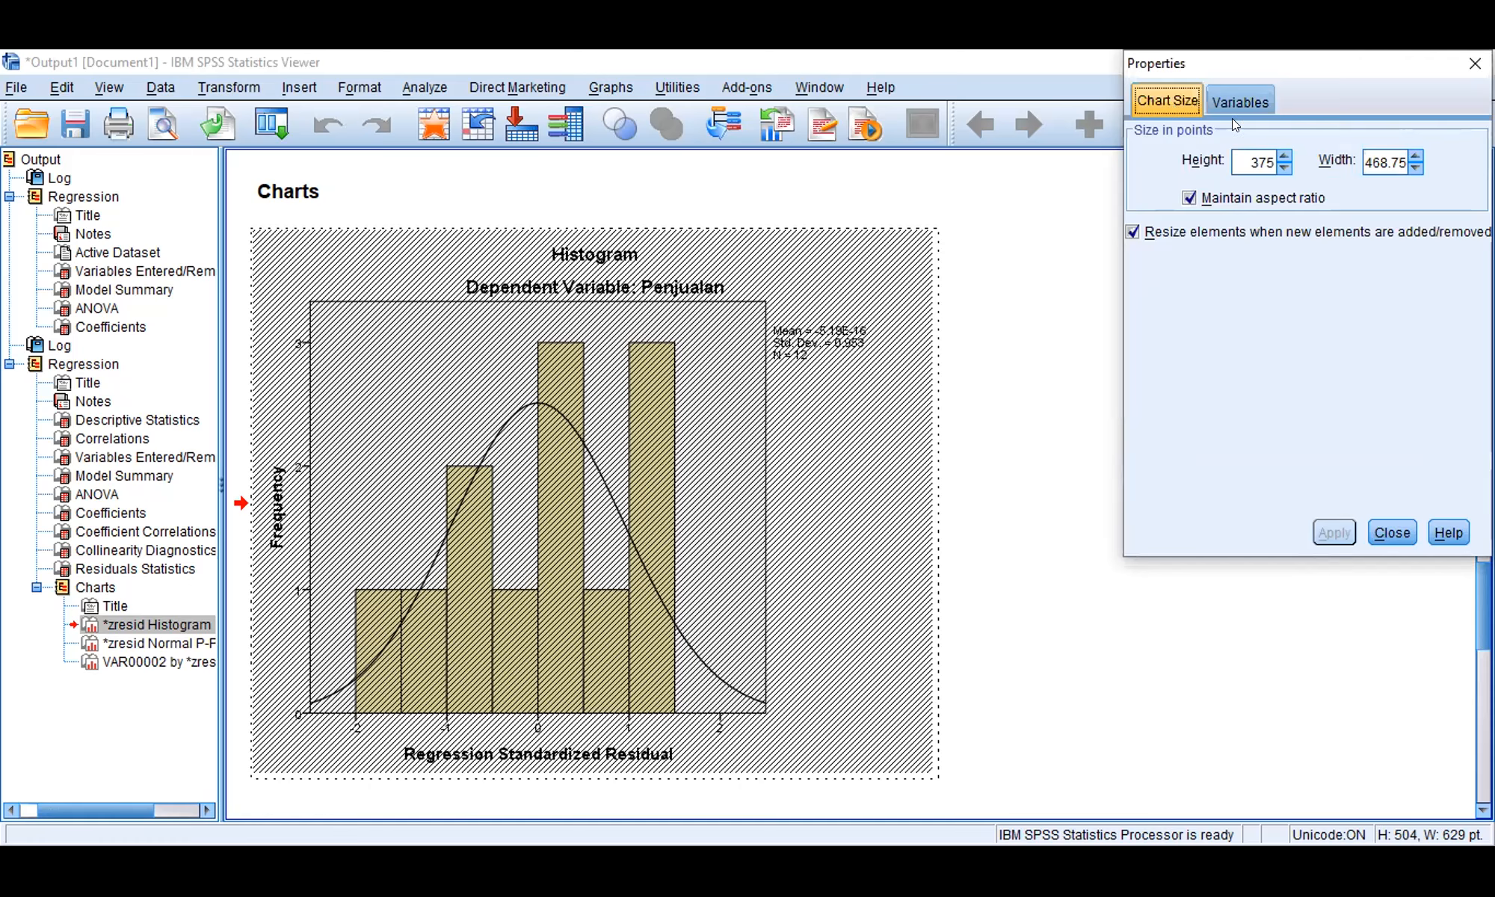
click(1251, 99)
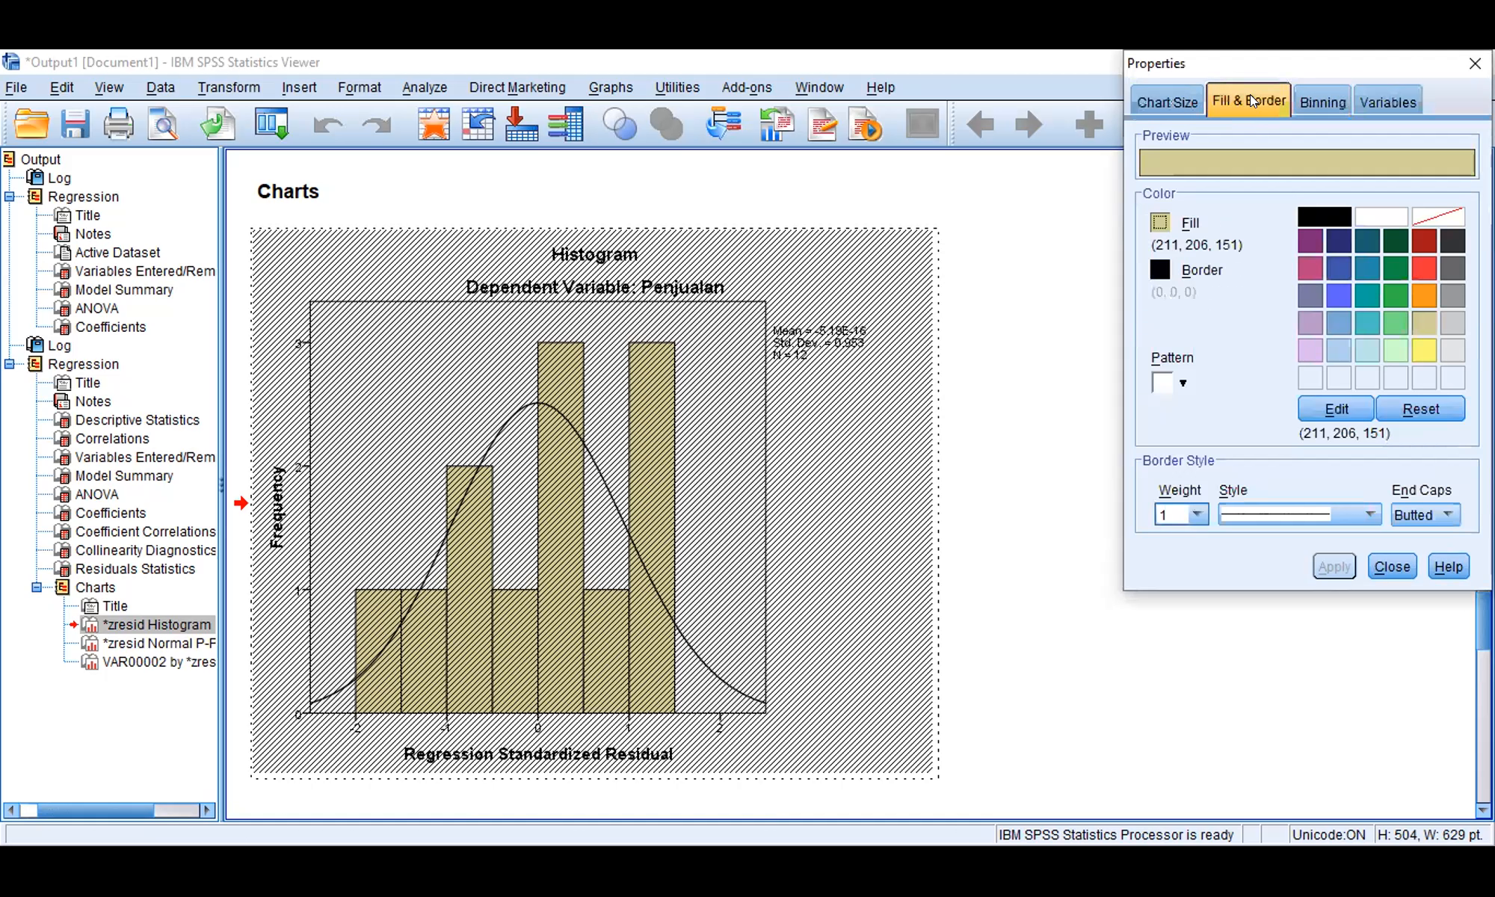
click(1339, 268)
click(1328, 566)
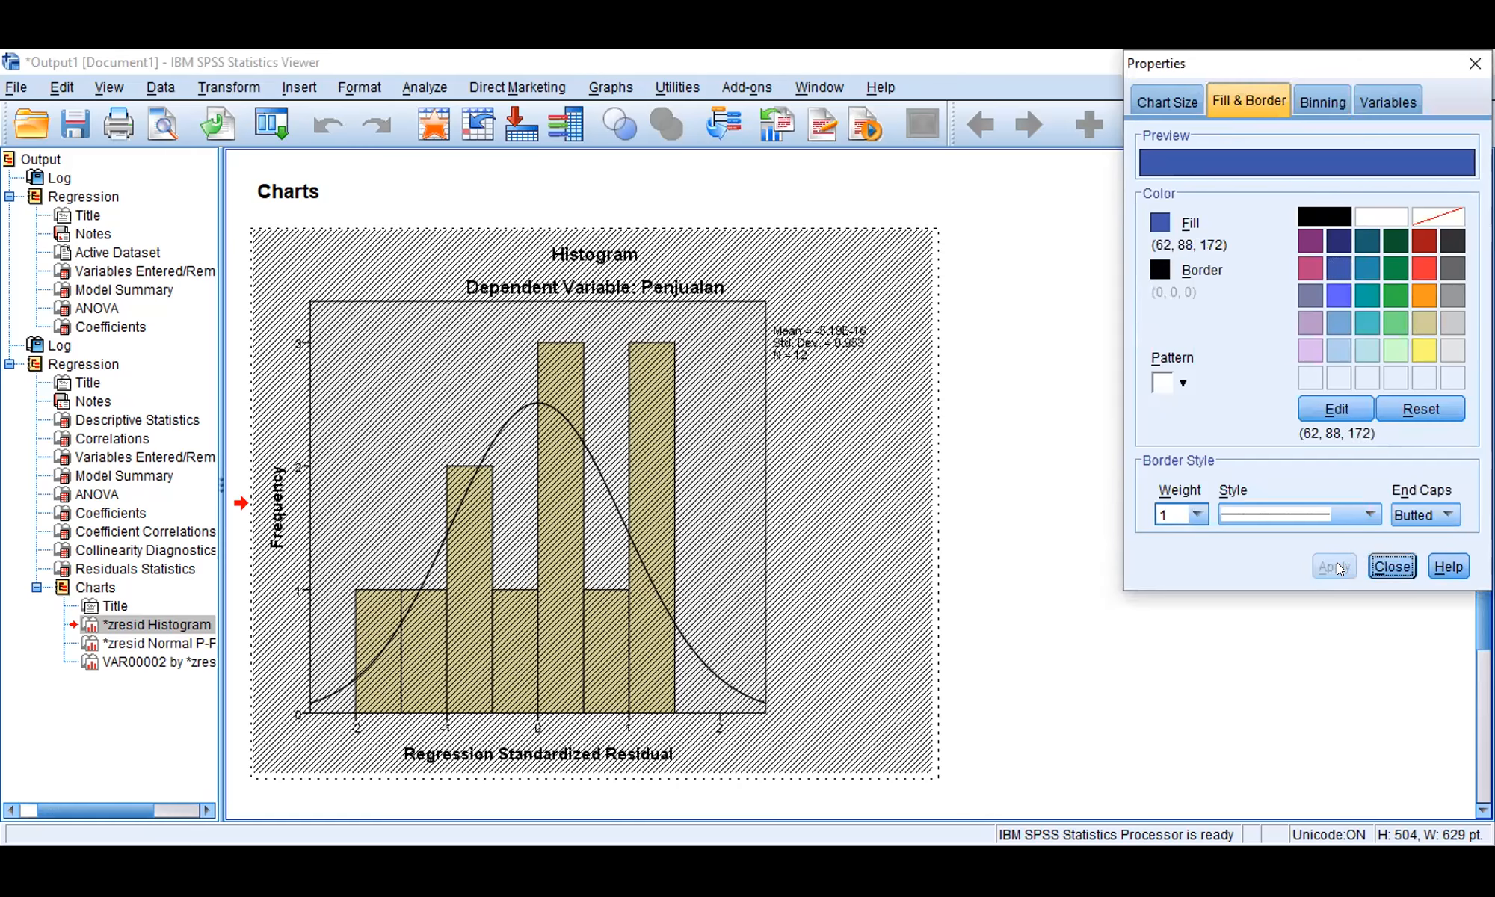
click(1388, 568)
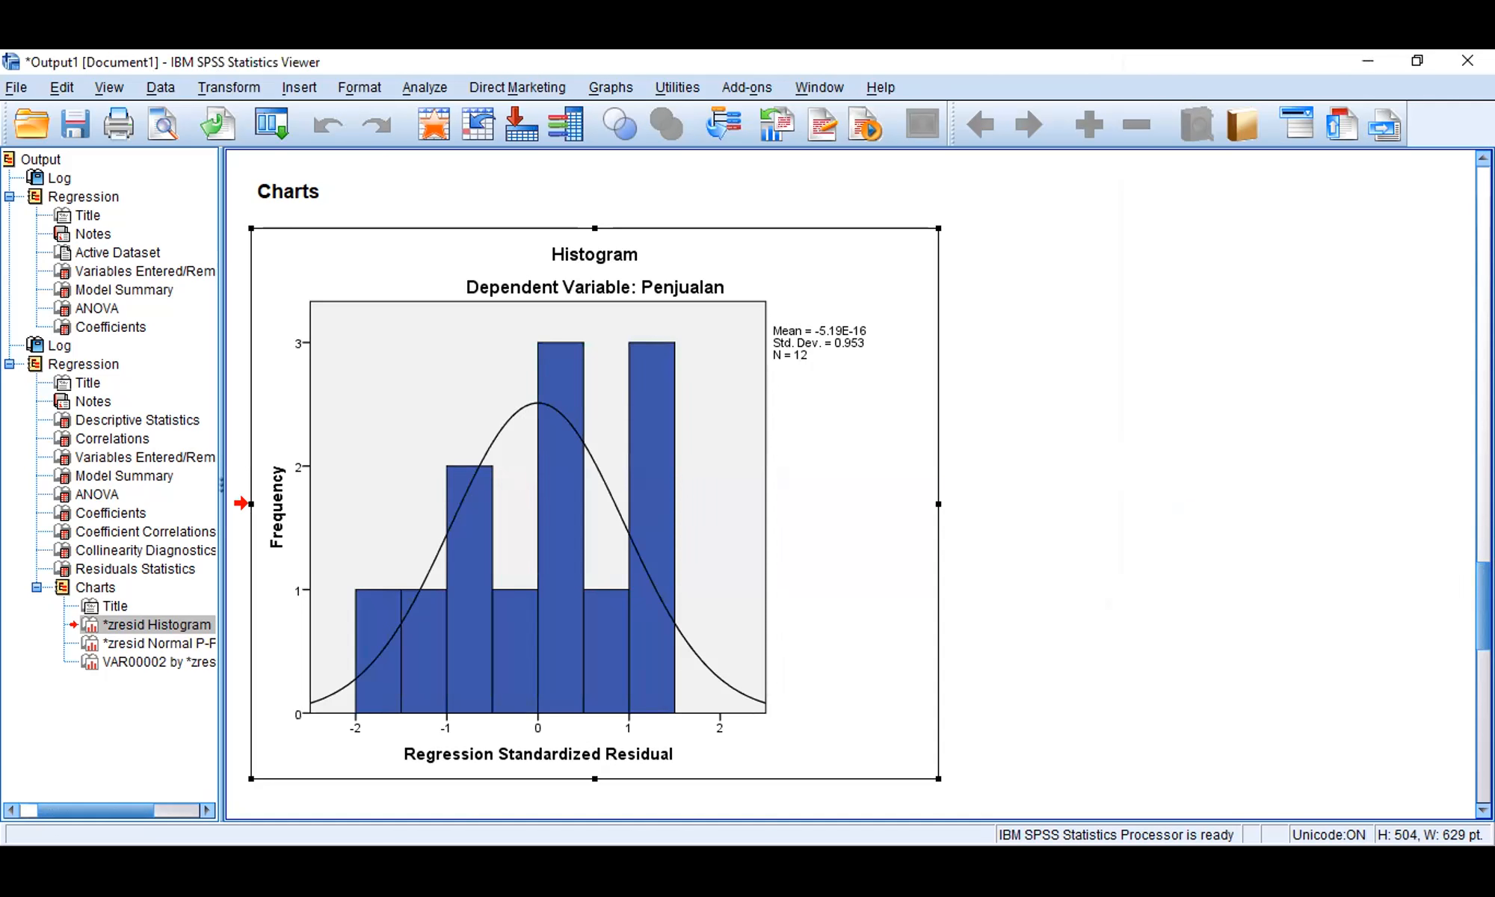
Step: Examine the normal P-P plot, the scatterplot of Penjualan against the standardized residual, and the recoloured histogram
scroll(1482, 587, down, 1)
scroll(1482, 598, down, 9)
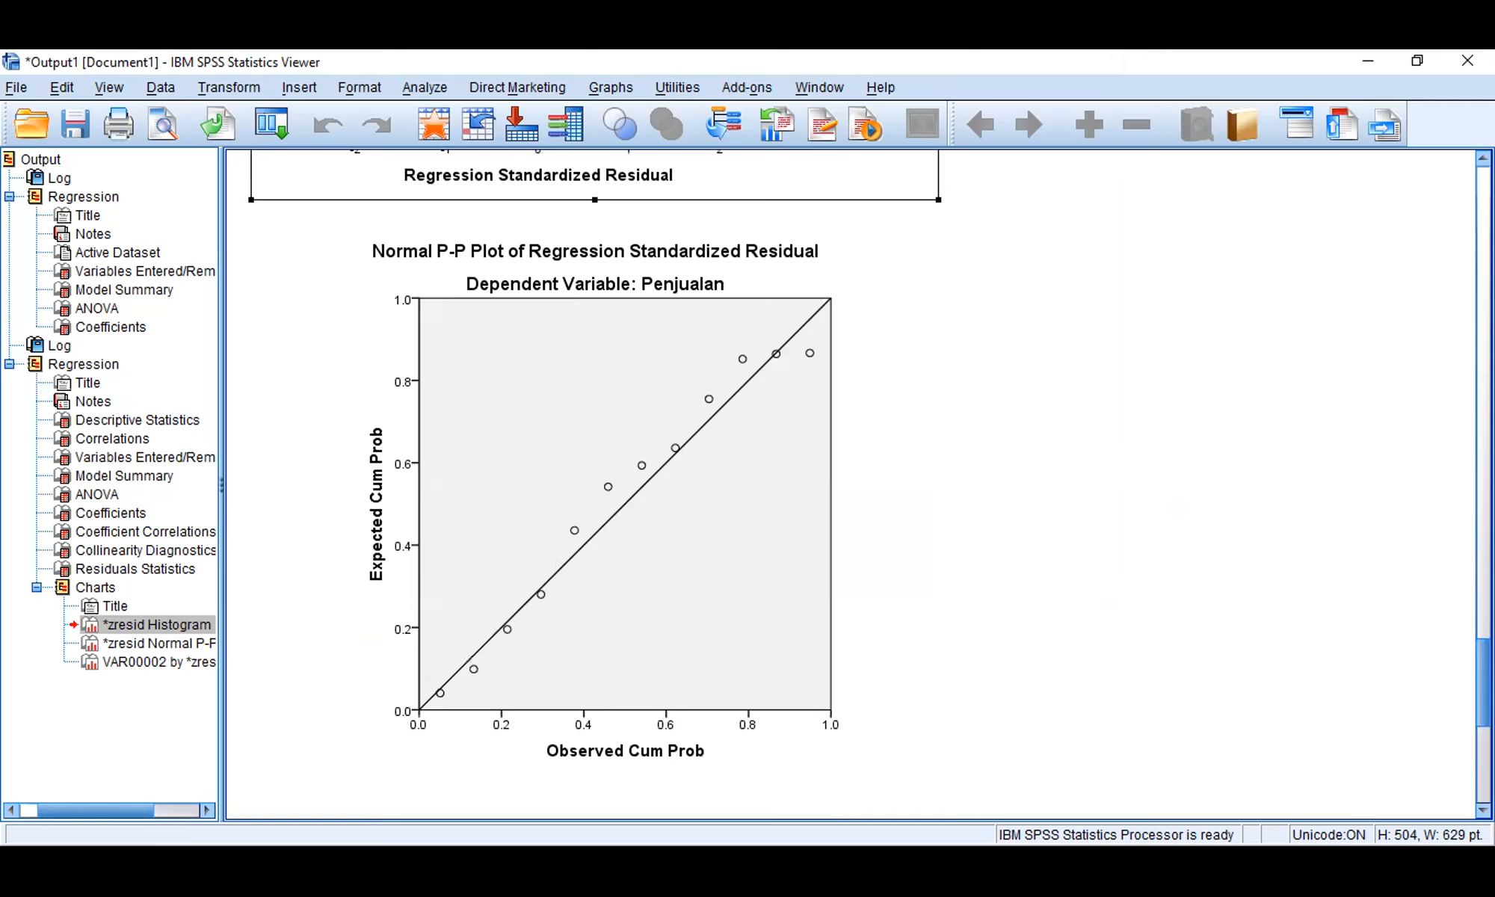
scroll(1482, 598, down, 9)
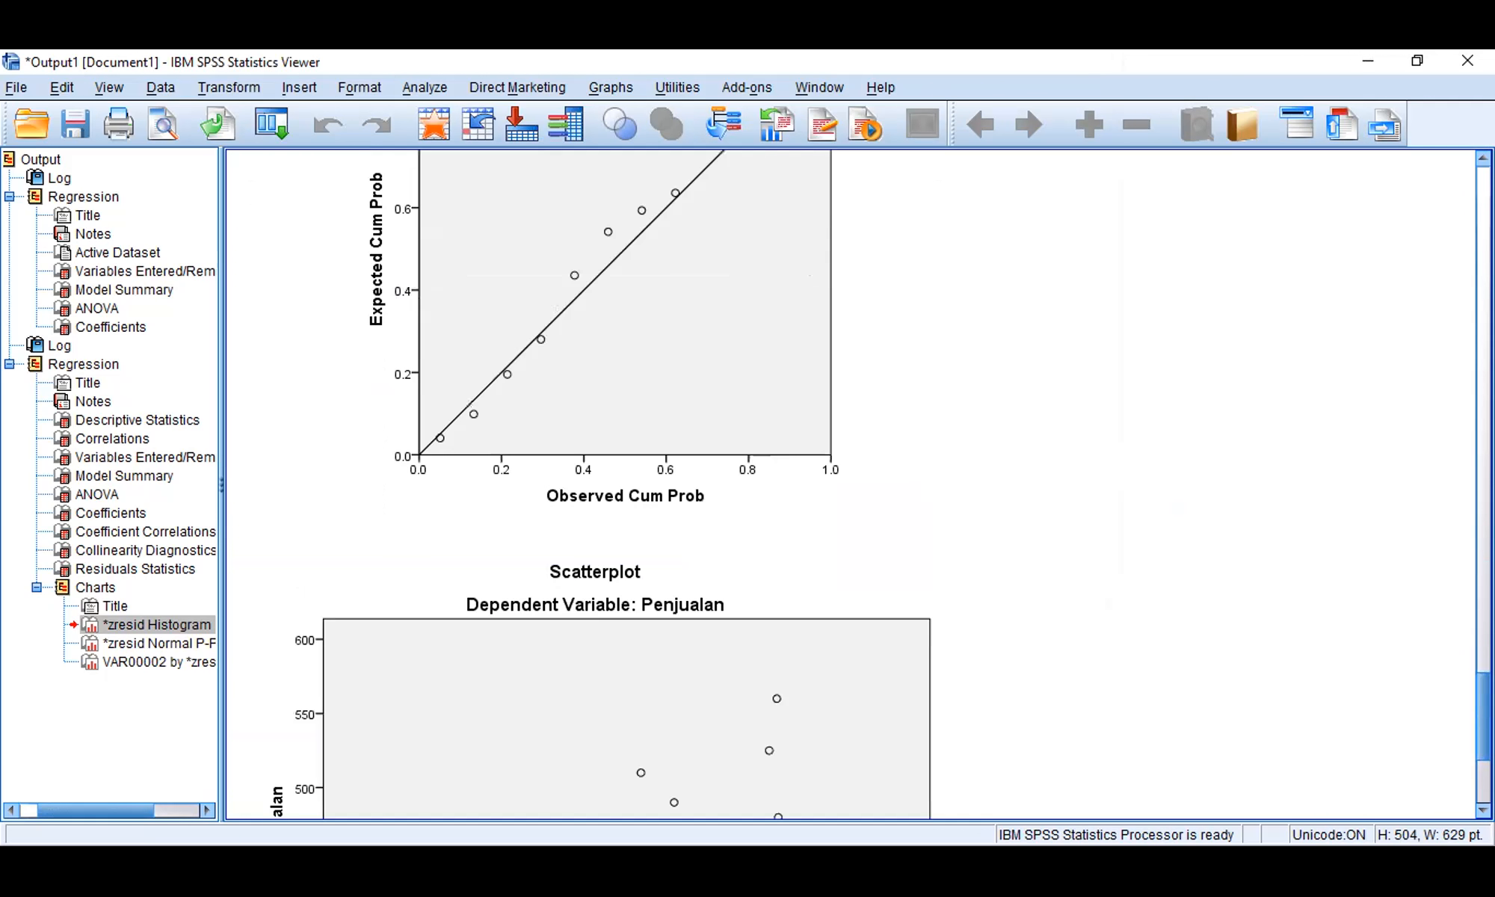
scroll(1482, 598, down, 1)
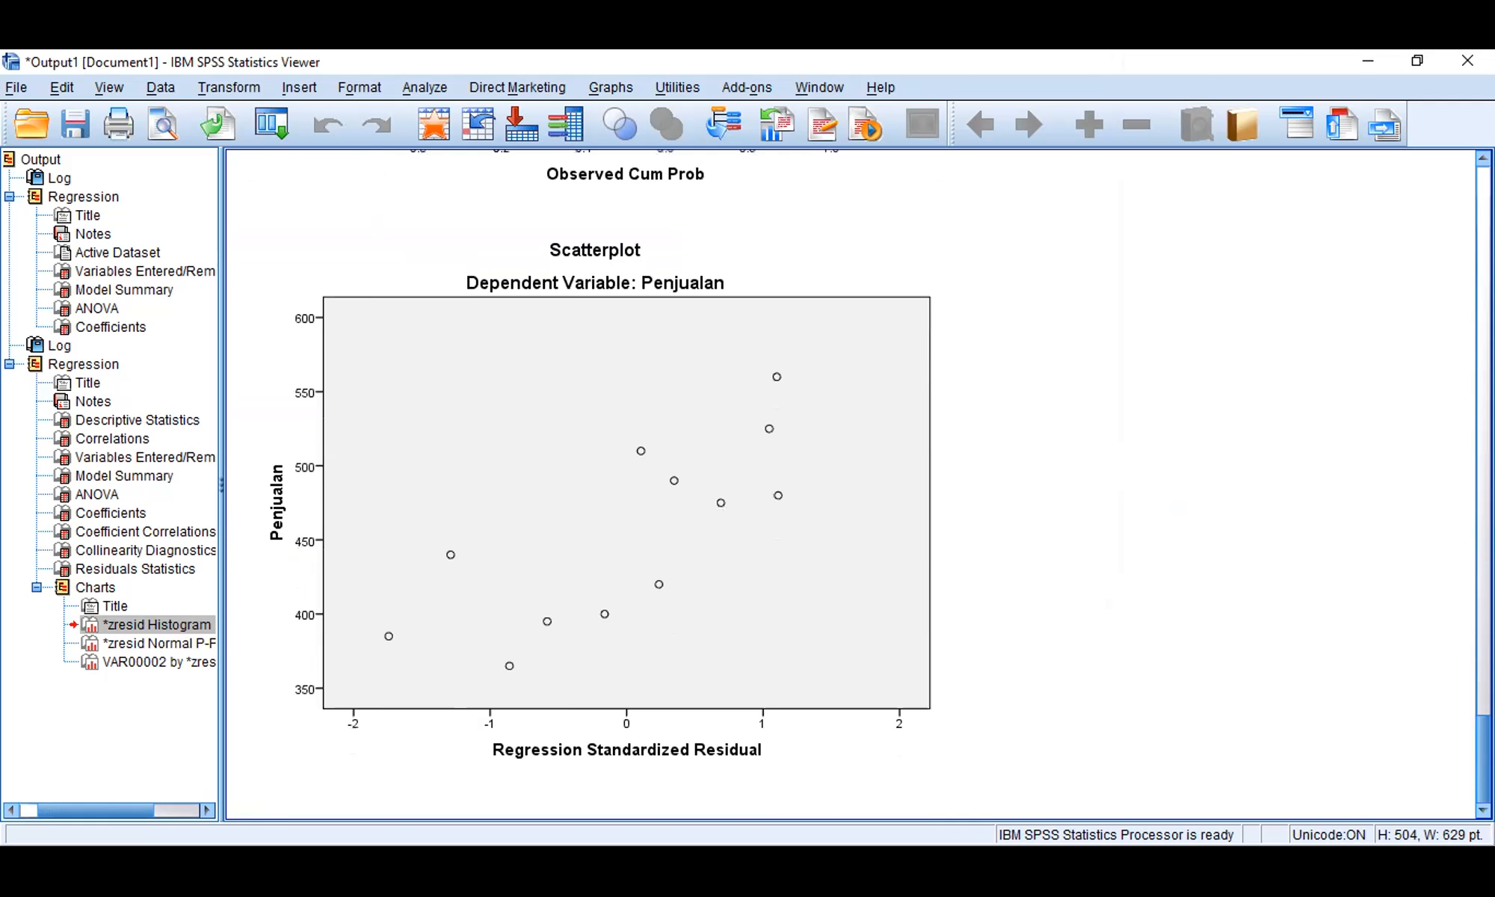
scroll(1473, 778, up, 3)
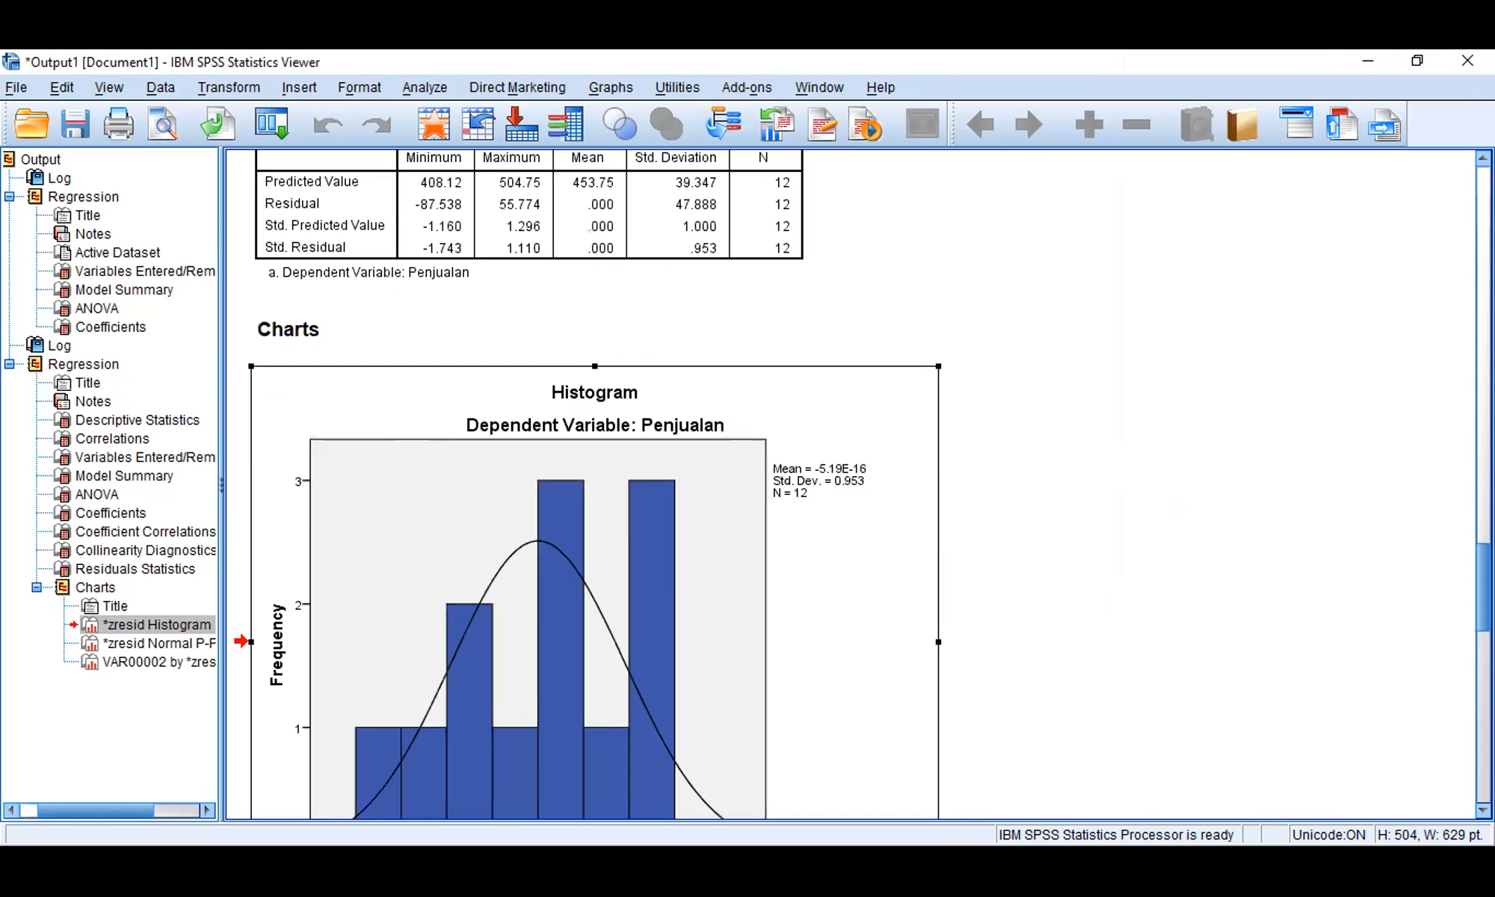
scroll(266, 134, down, 1)
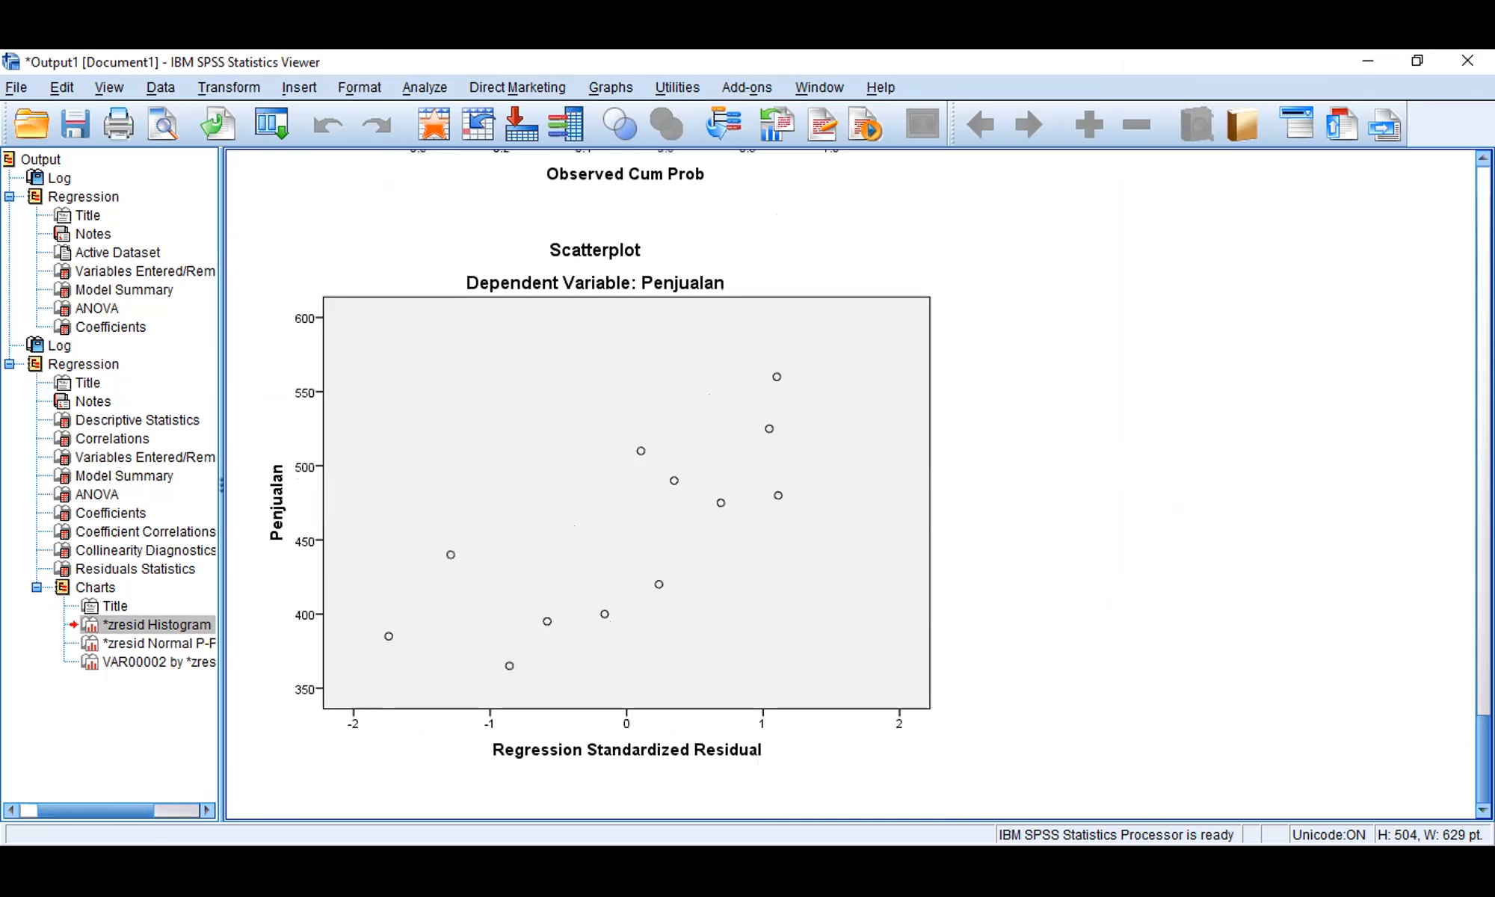
scroll(853, 486, up, 4)
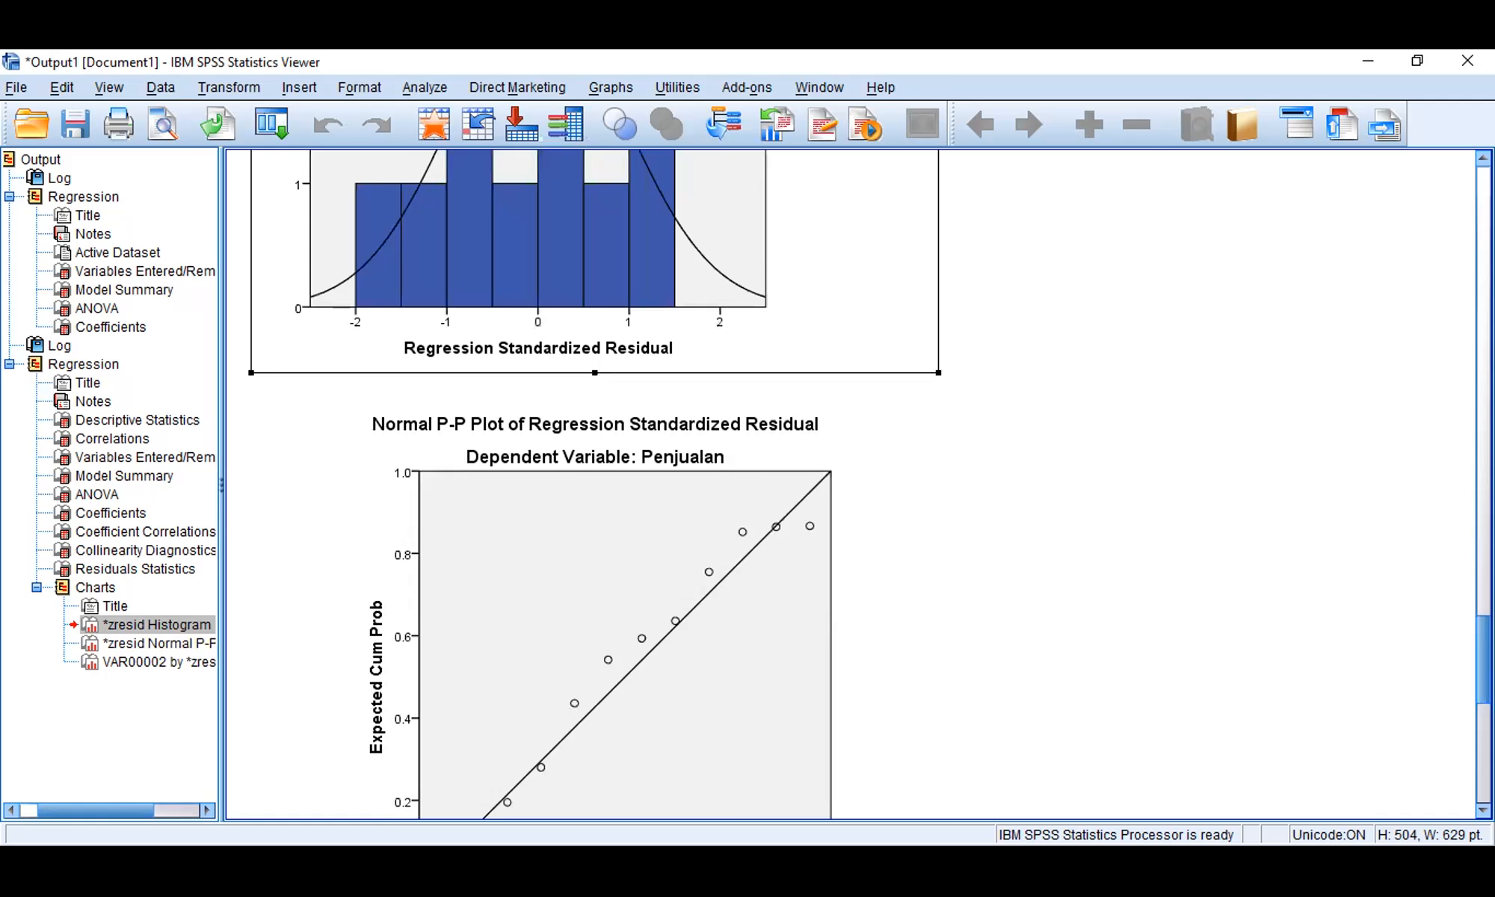
scroll(583, 484, down, 4)
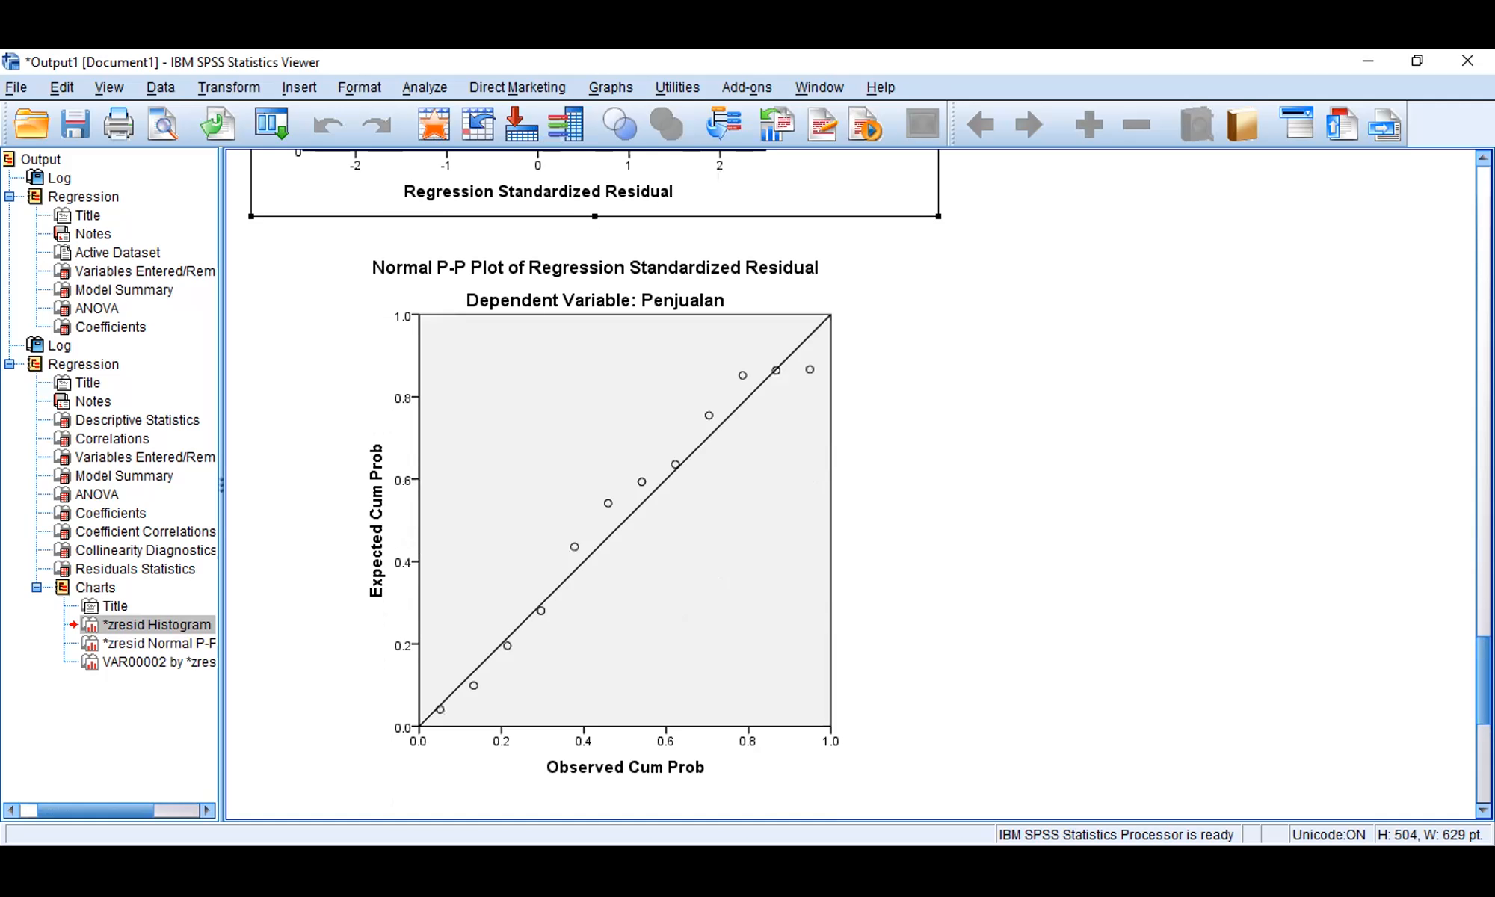
scroll(594, 486, up, 12)
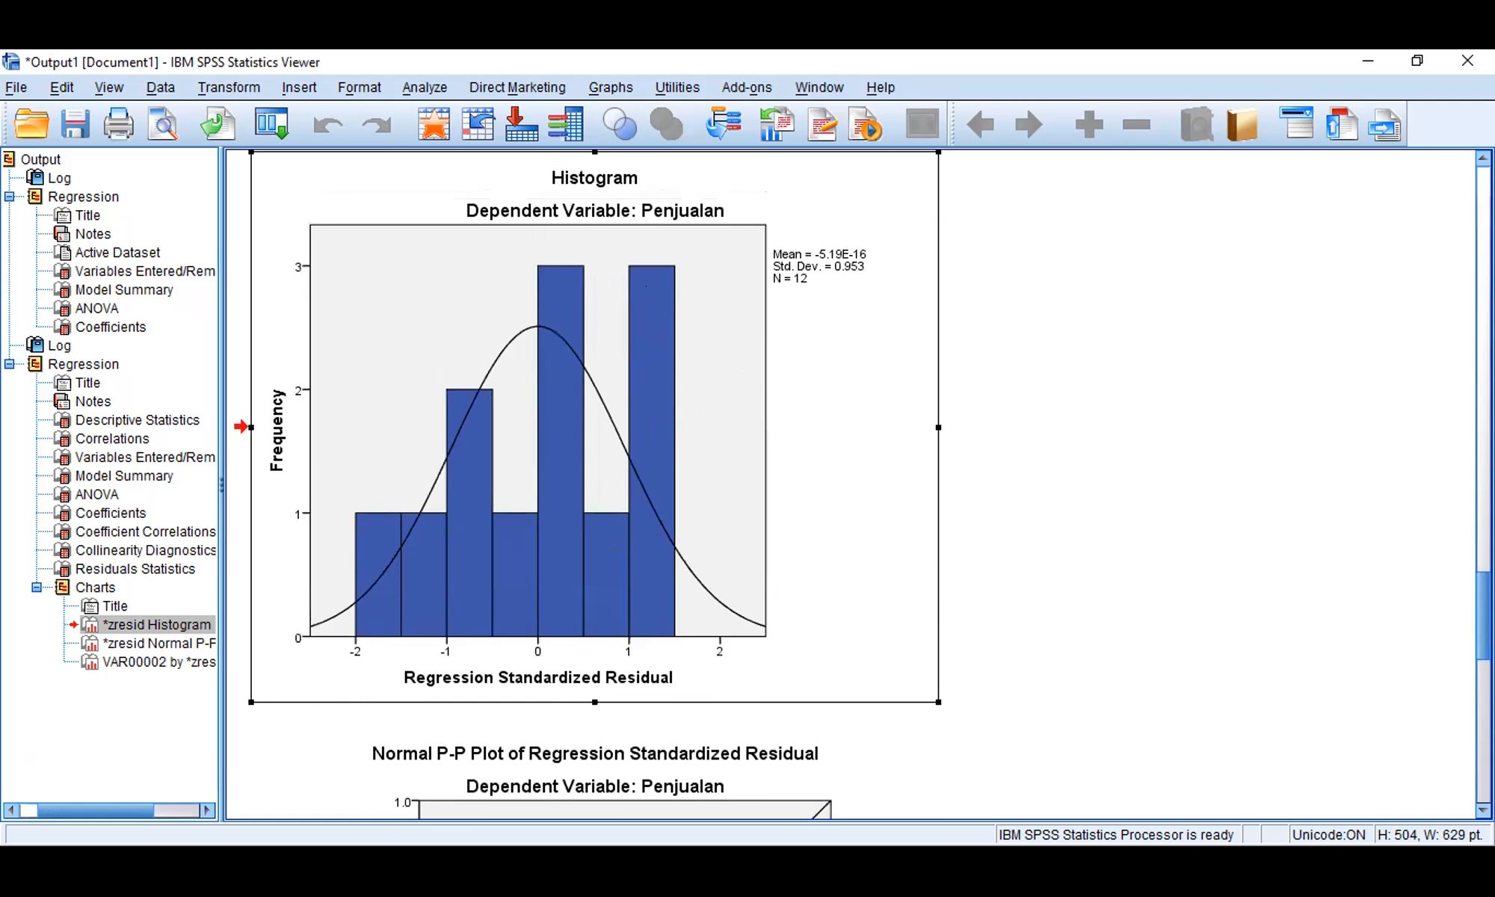
Step: Review the first regression's output at the beginning of the document and select its ANOVA table
key(ctrl+Home)
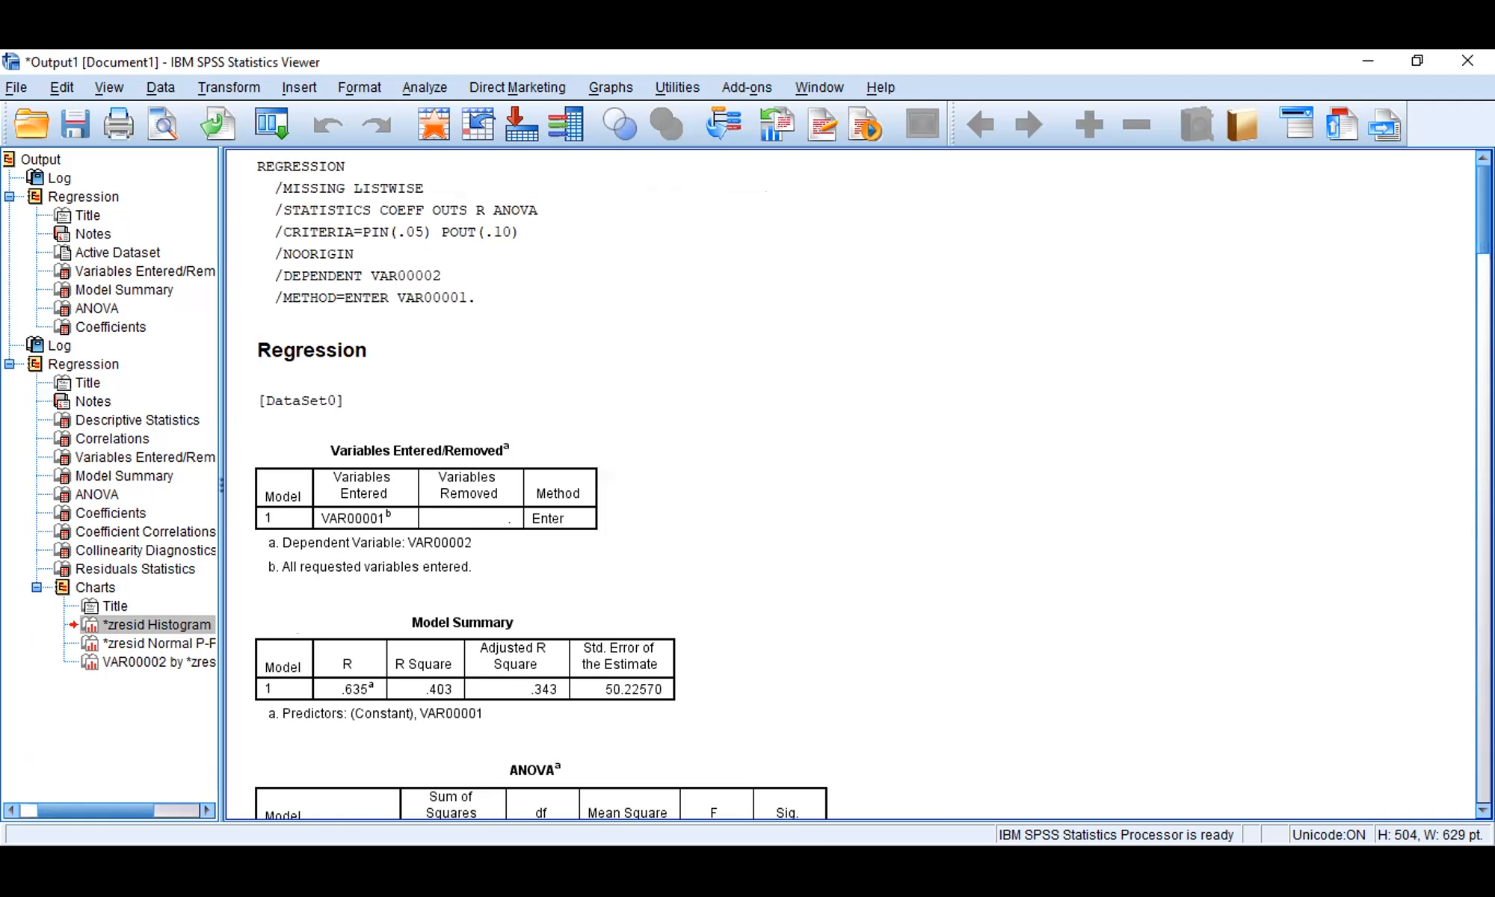
scroll(852, 484, down, 9)
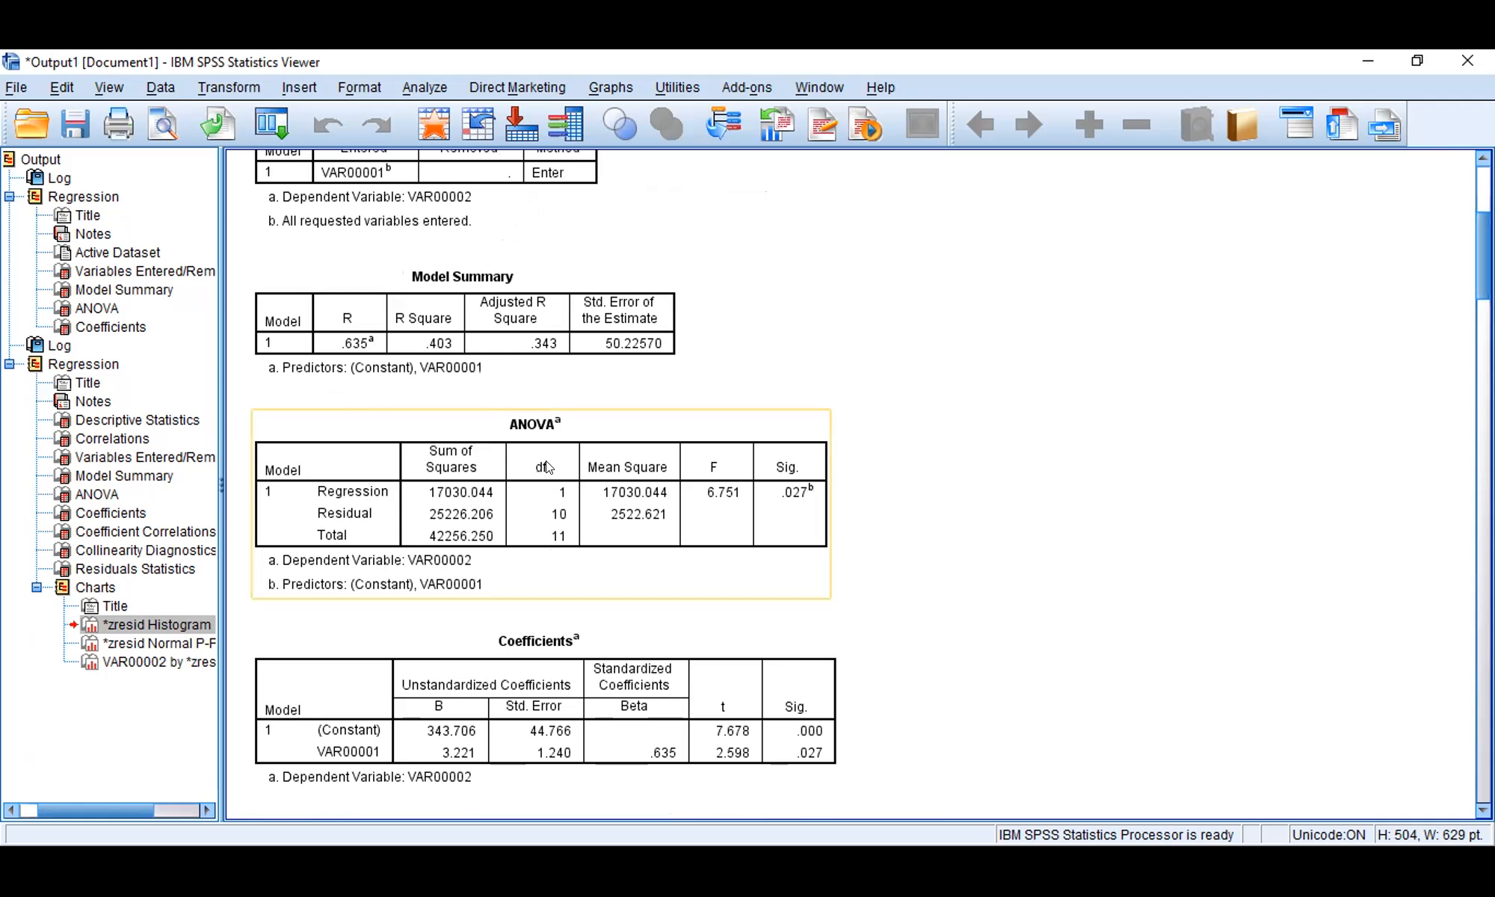
click(598, 427)
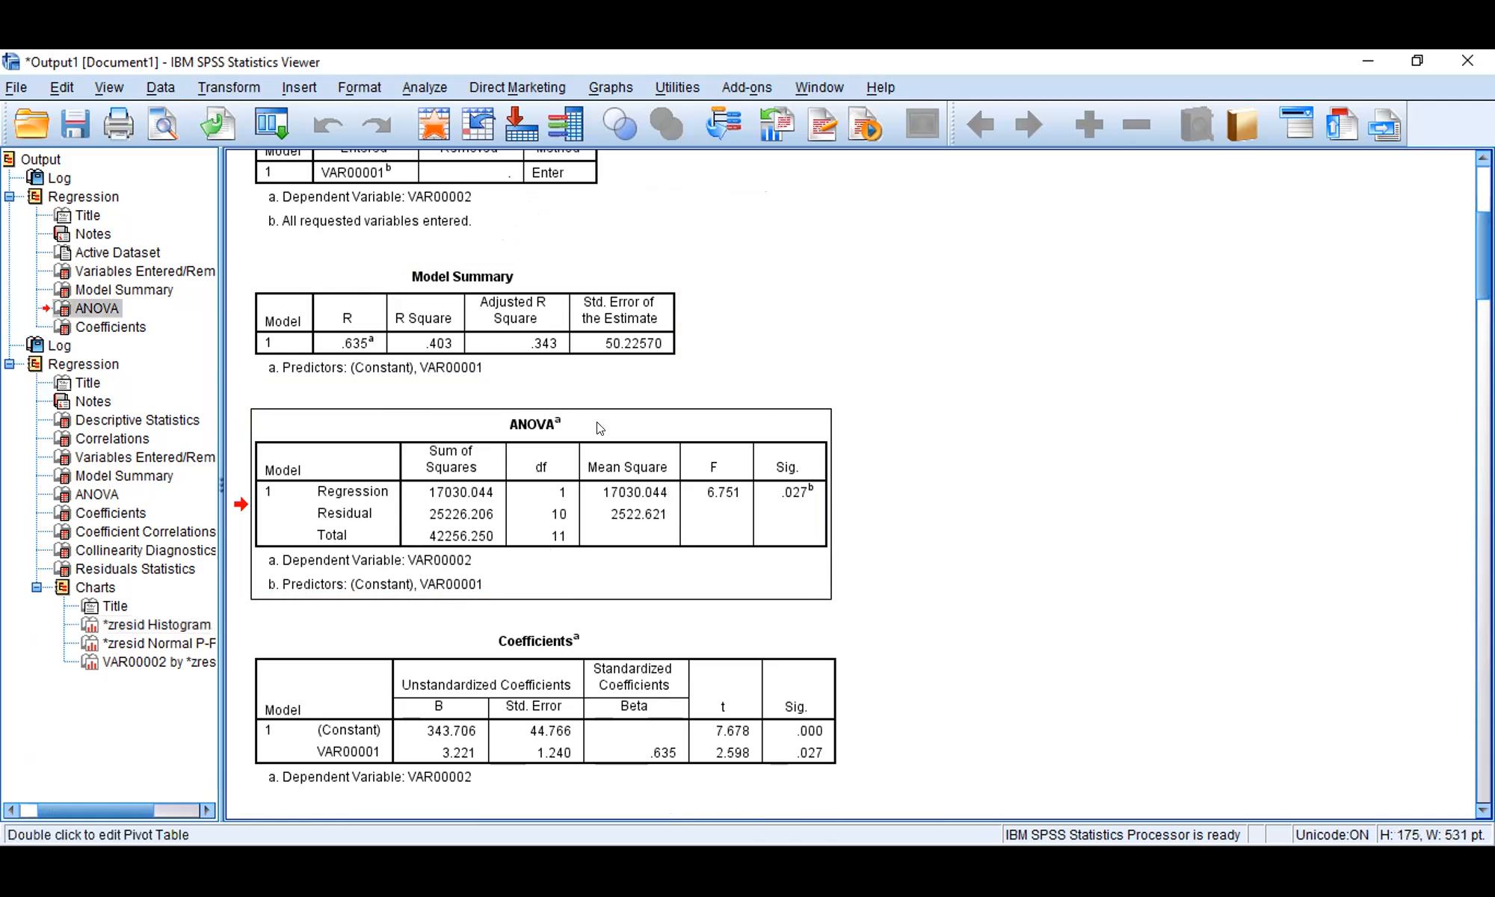